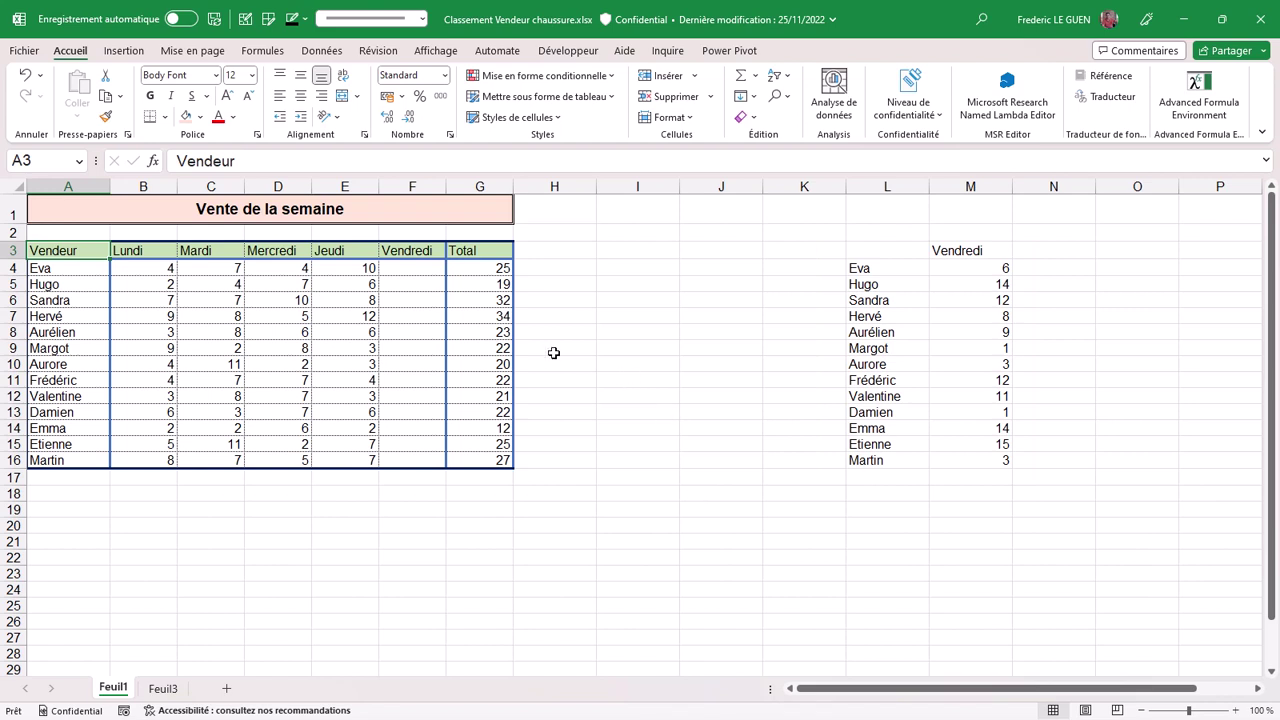
- Inspect the Total formulas of the first three sellers
left_click(476, 270)
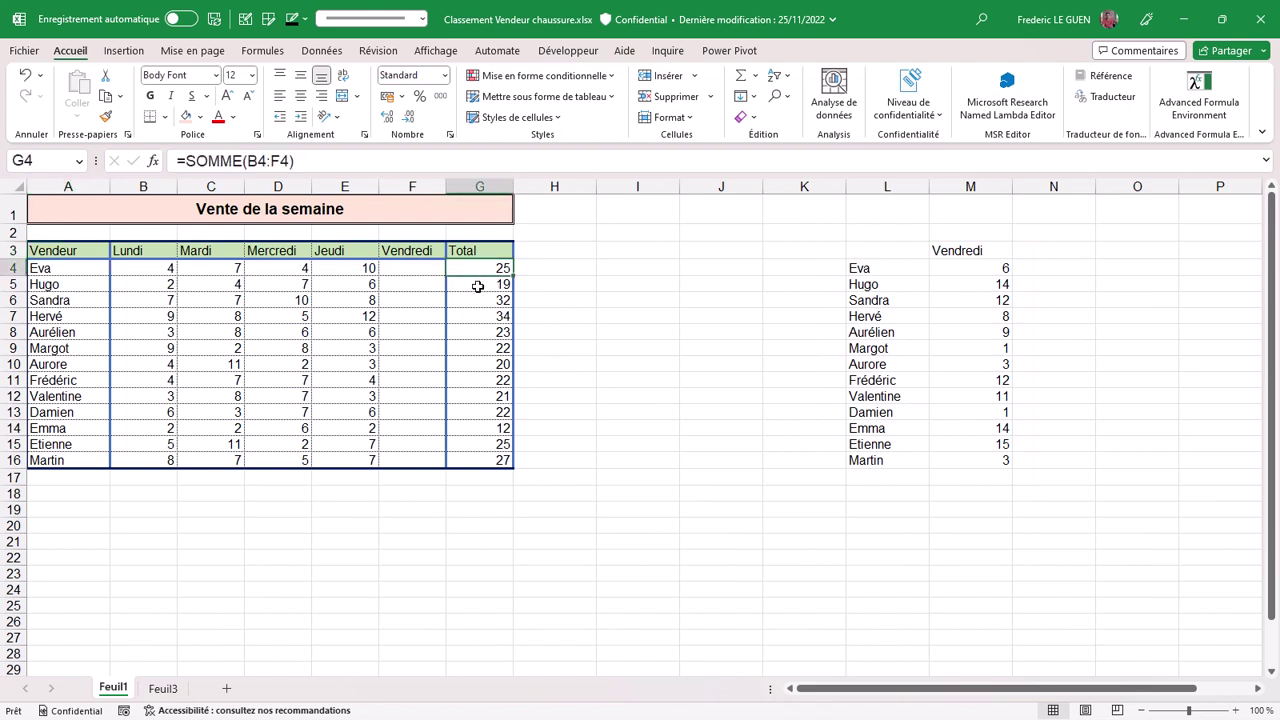
left_click(478, 287)
left_click(479, 302)
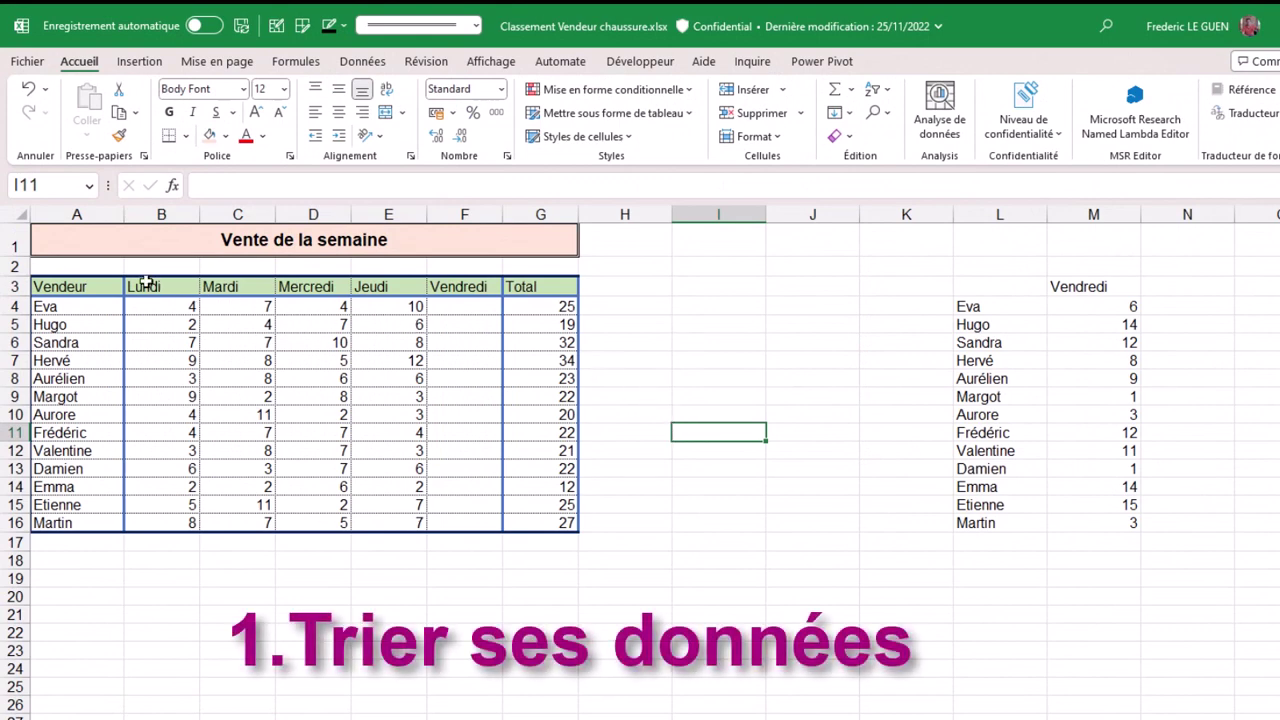
- Sort the sales table A3:G16 by Total, from largest to smallest
left_click_drag(102, 287, 479, 442)
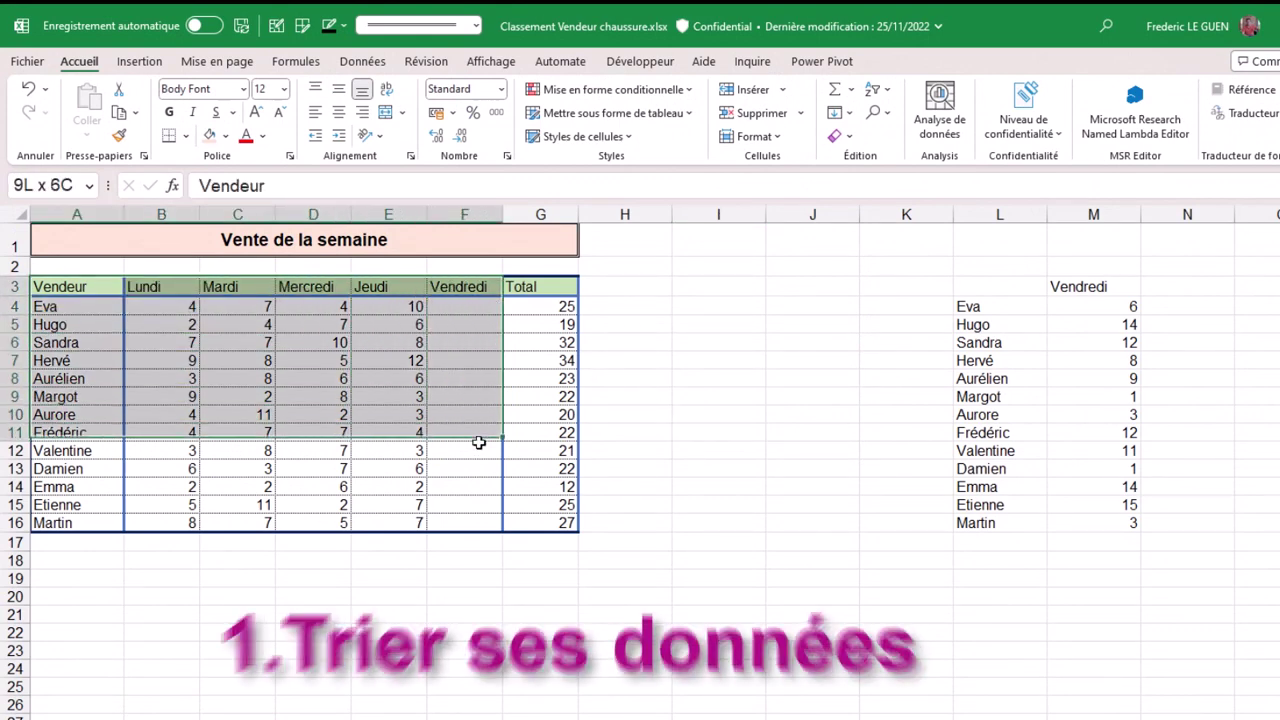
left_click_drag(479, 442, 568, 450)
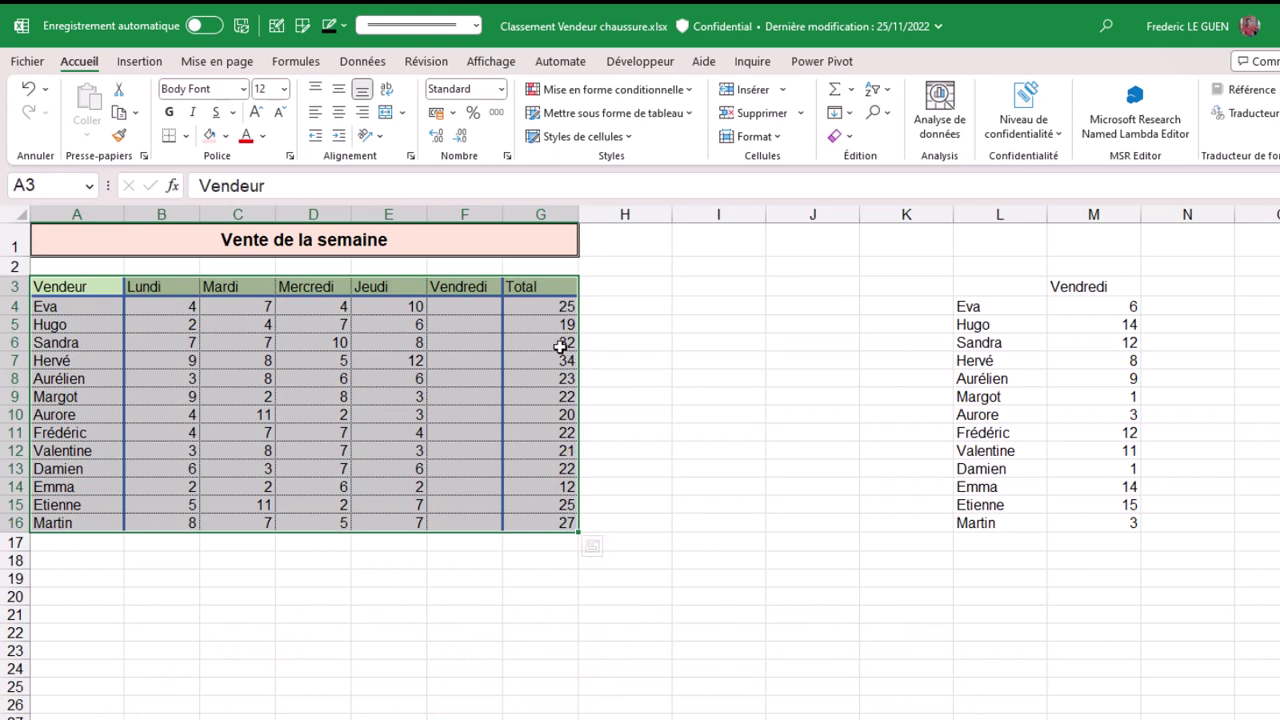
left_click(362, 61)
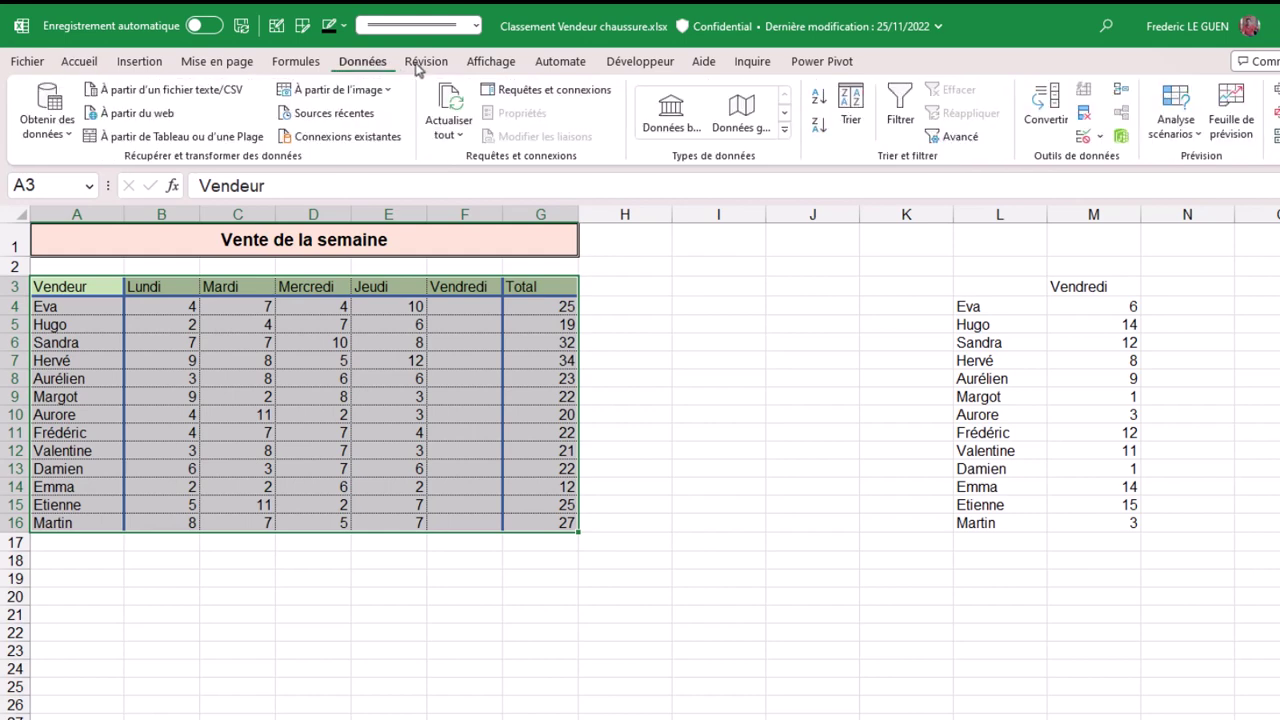
left_click(848, 104)
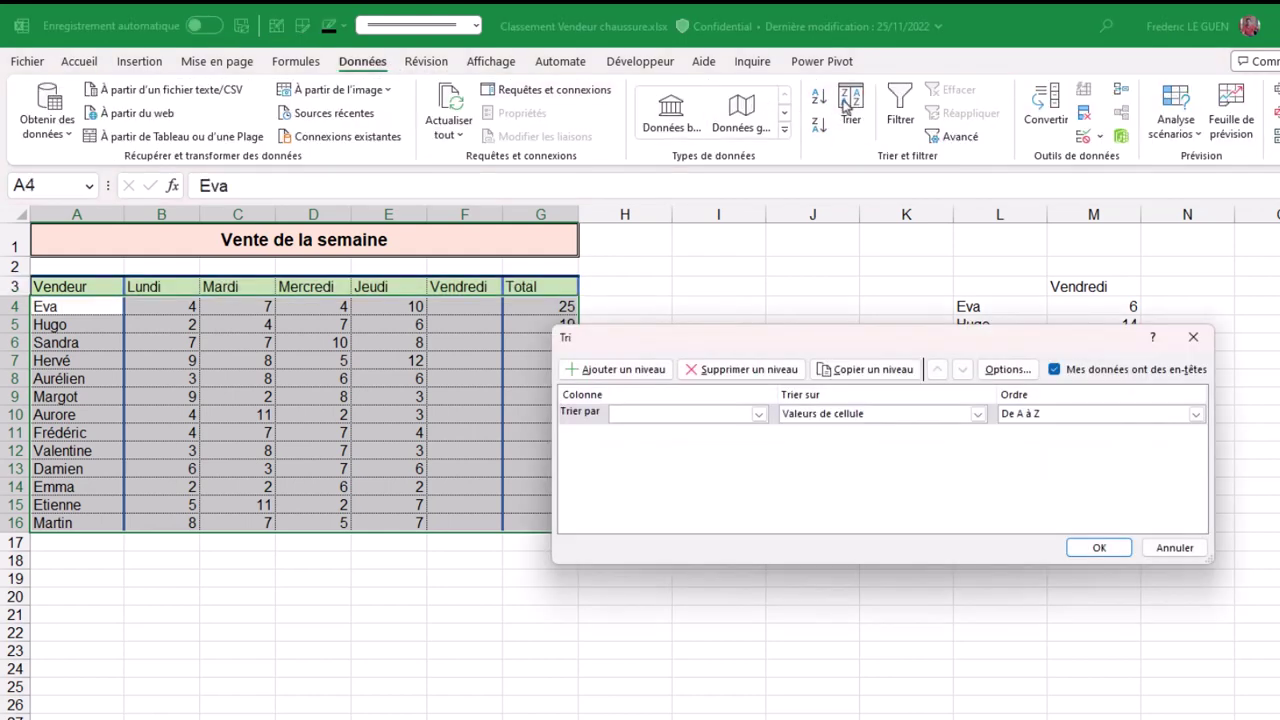
left_click(759, 413)
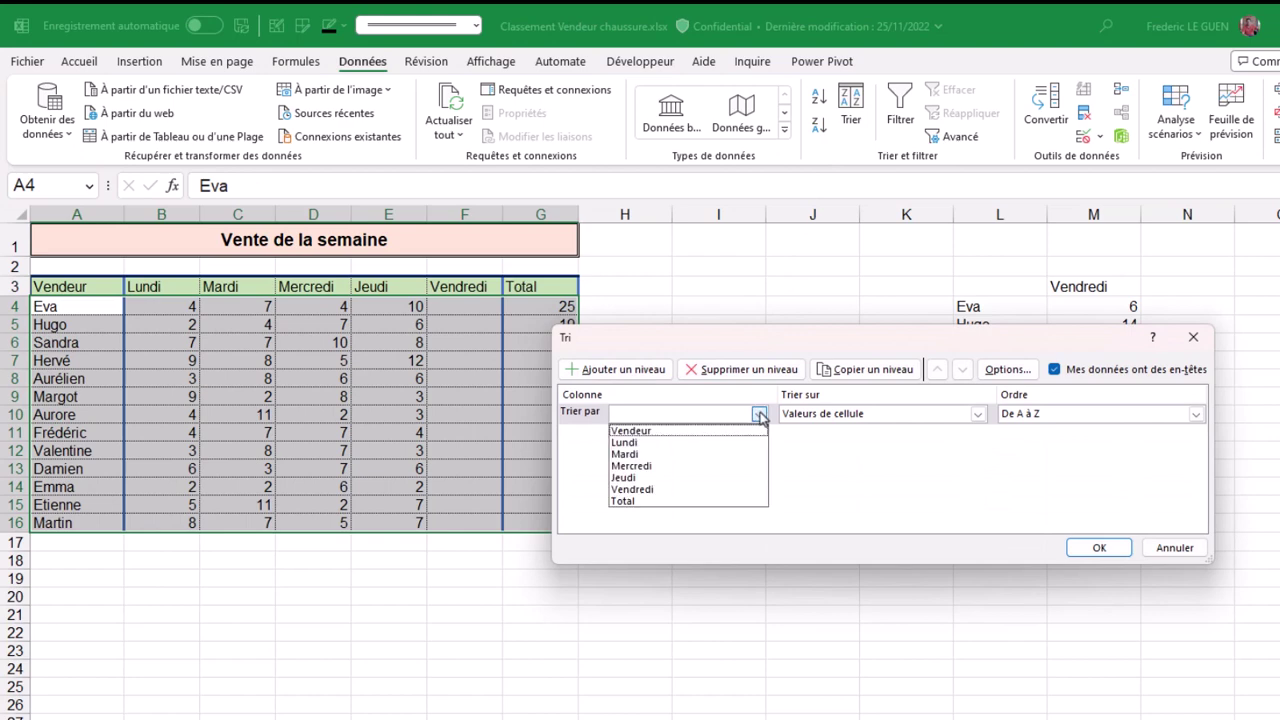
left_click(680, 501)
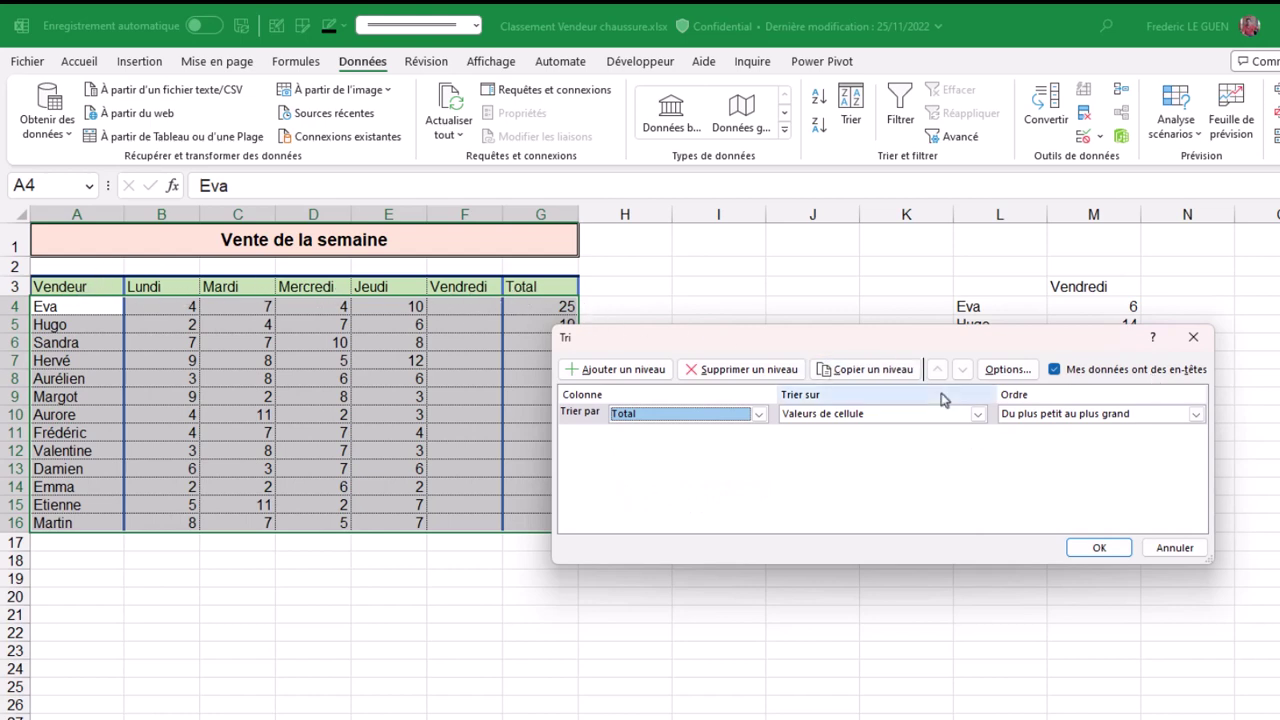
left_click(1071, 416)
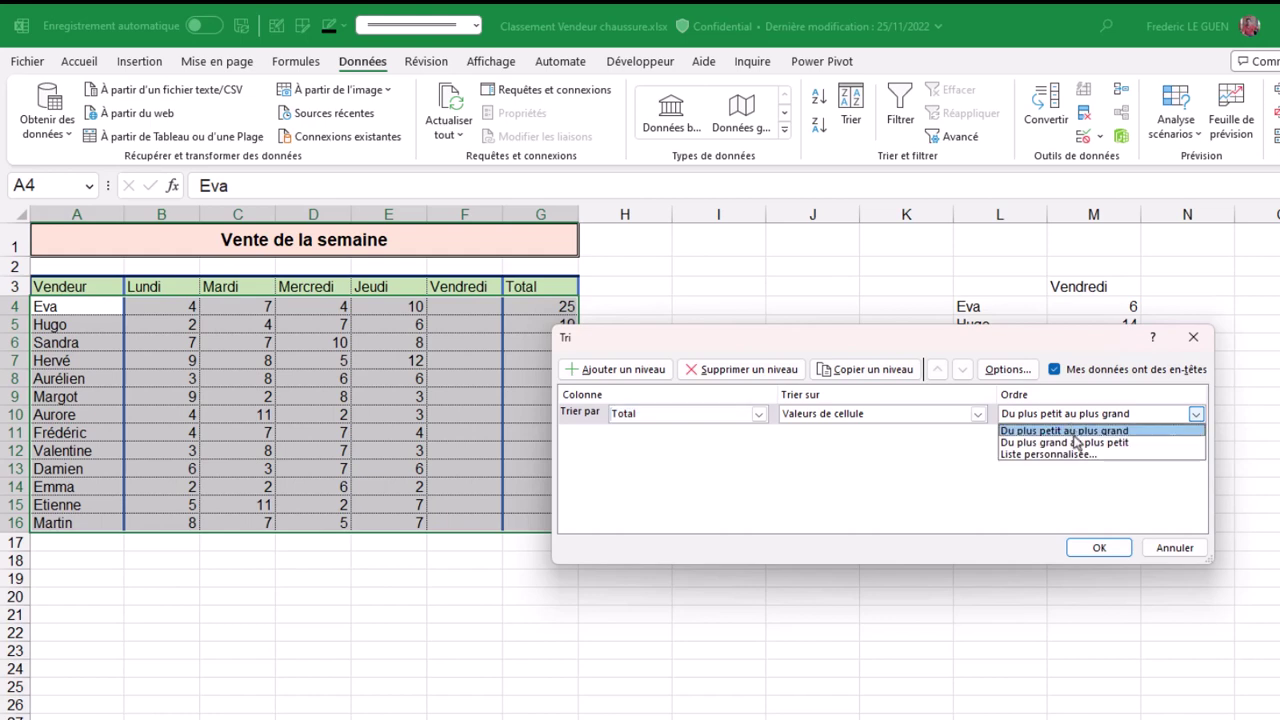
left_click(1075, 443)
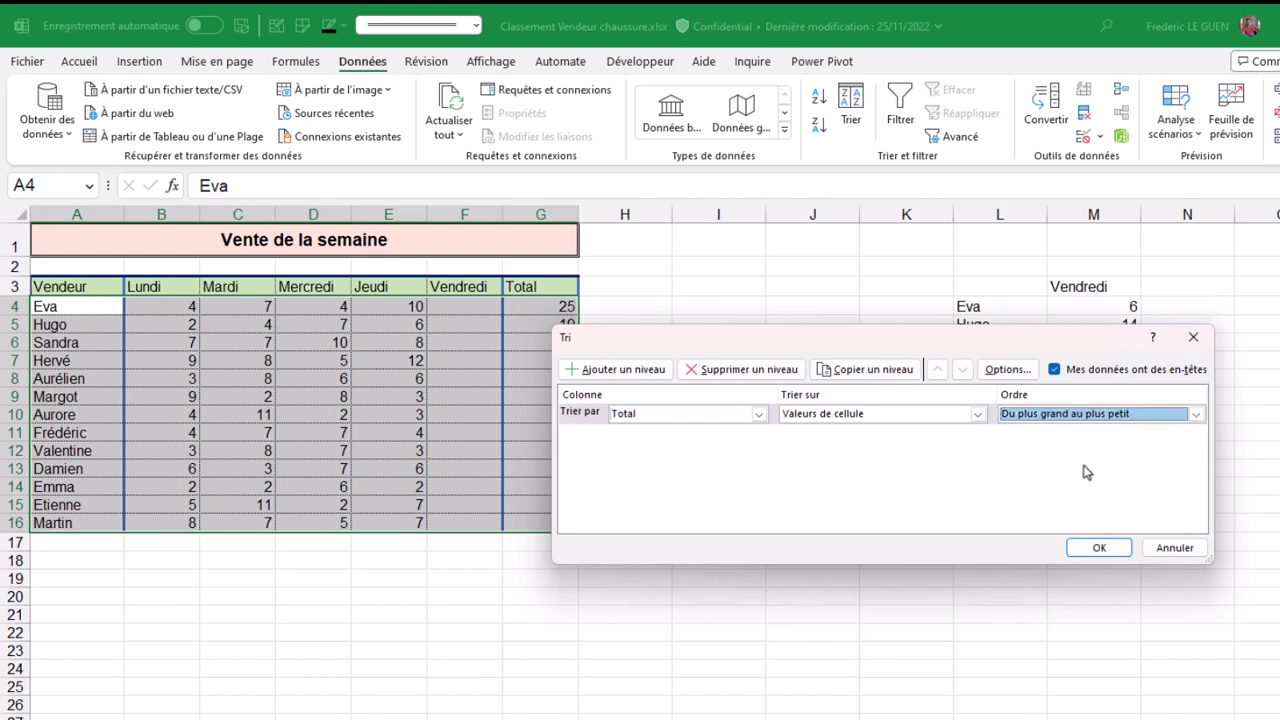
left_click(1099, 547)
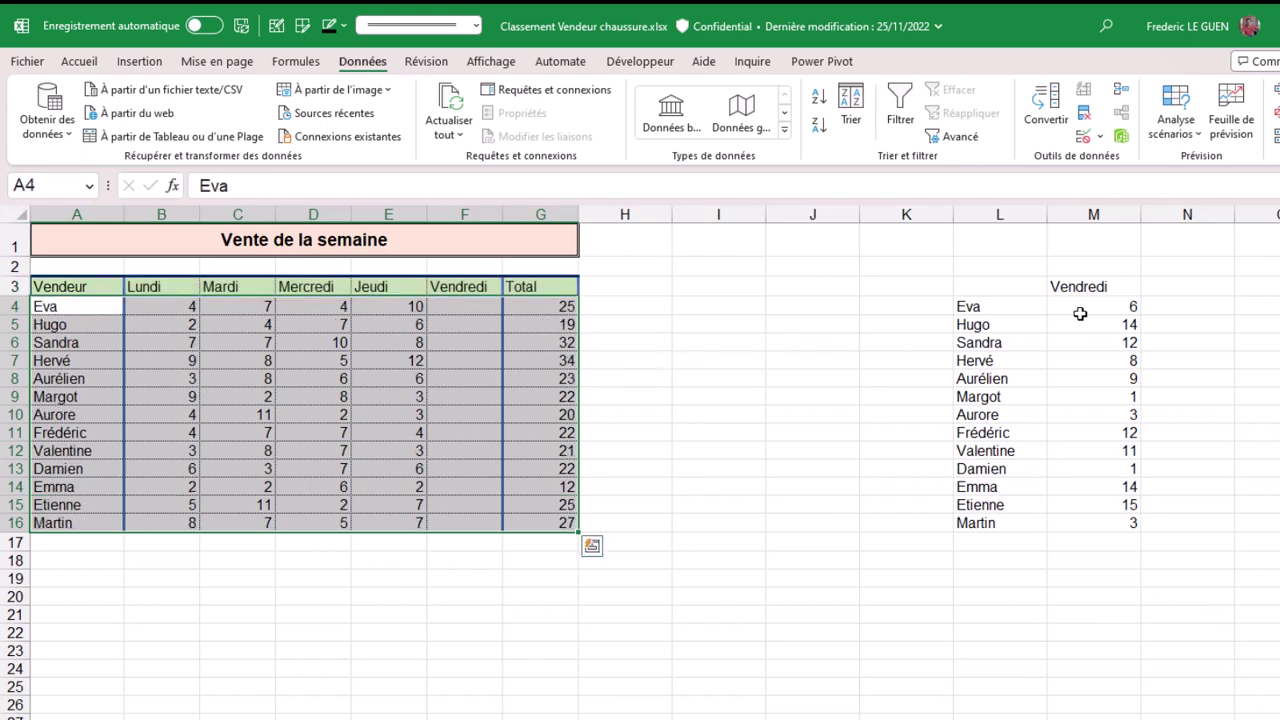
- Select the Vendredi figures in M4:M16 beside the table
left_click_drag(1080, 309, 1114, 523)
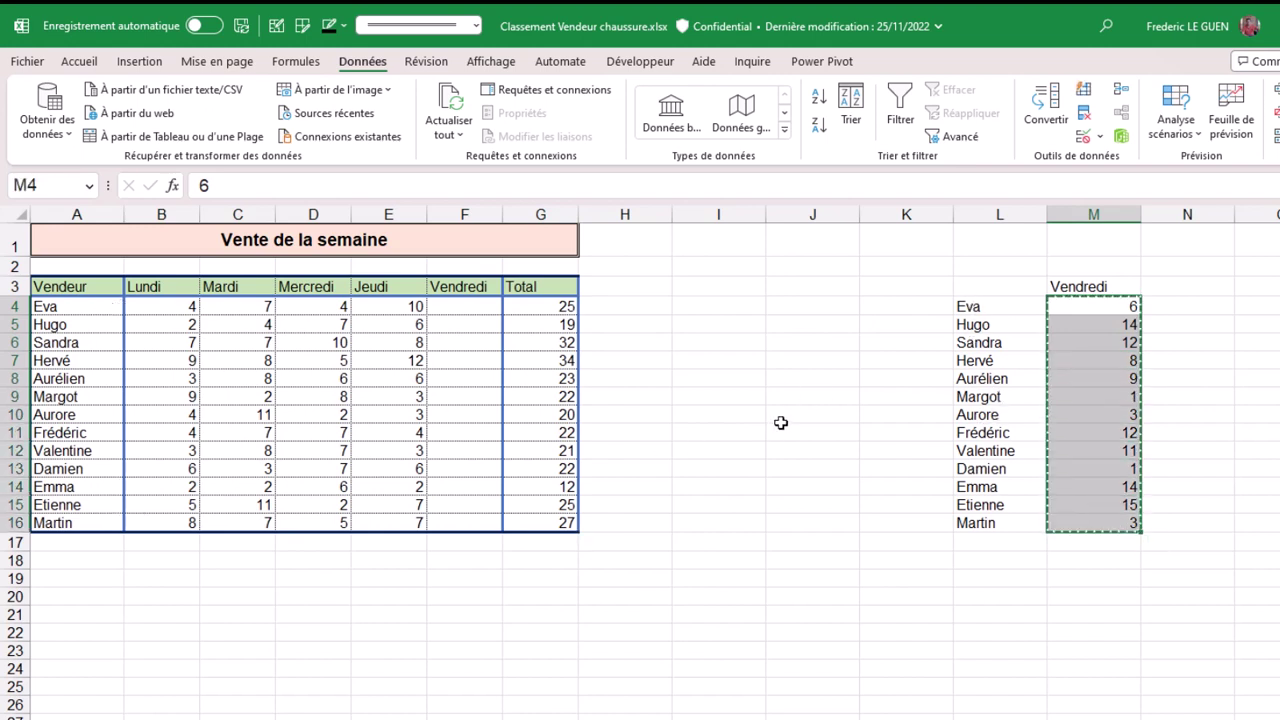
- Paste the Friday figures as values starting at F4, then select table A3:G16 for sorting
left_click(478, 308)
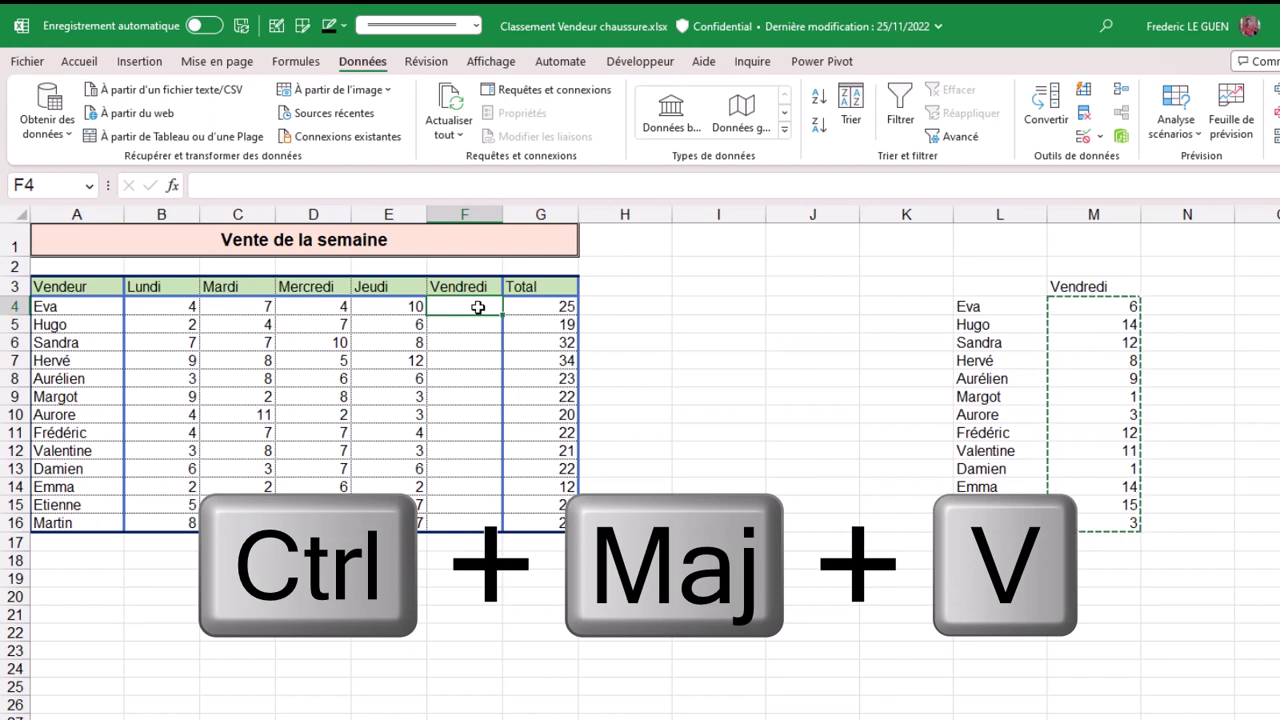
key("ctrl+shift+v")
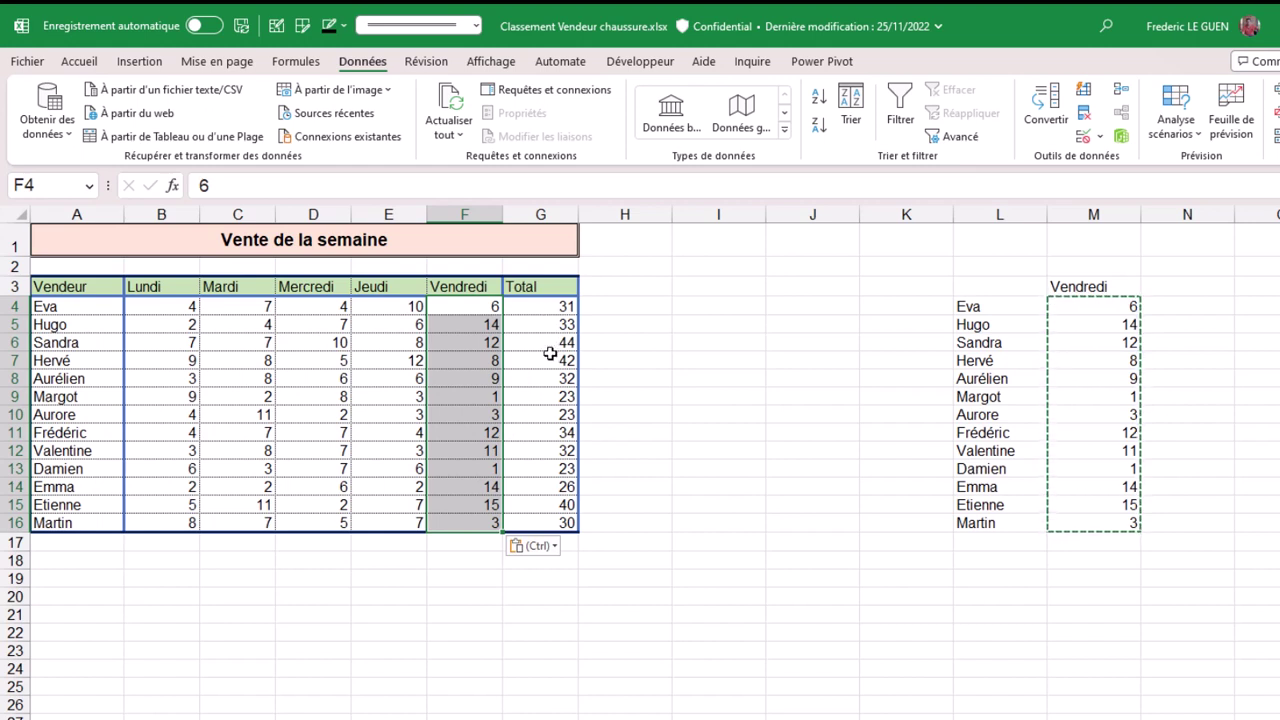
left_click_drag(99, 287, 535, 522)
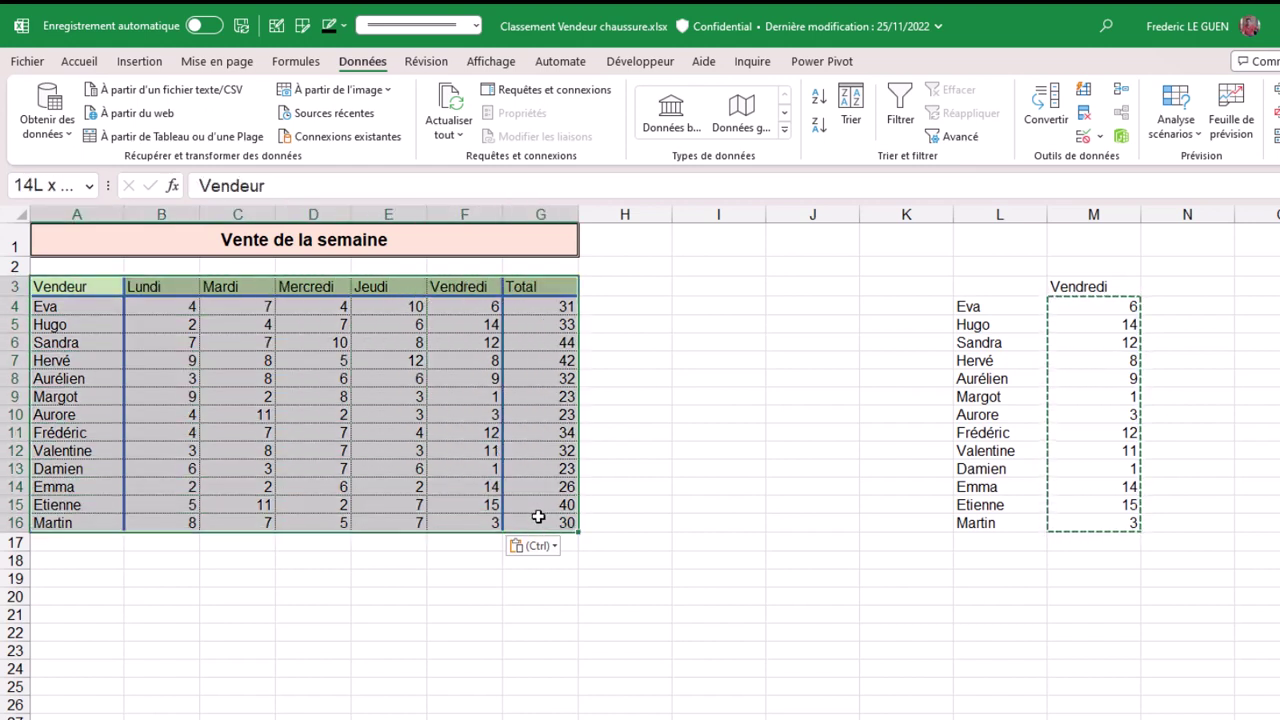
left_click(848, 105)
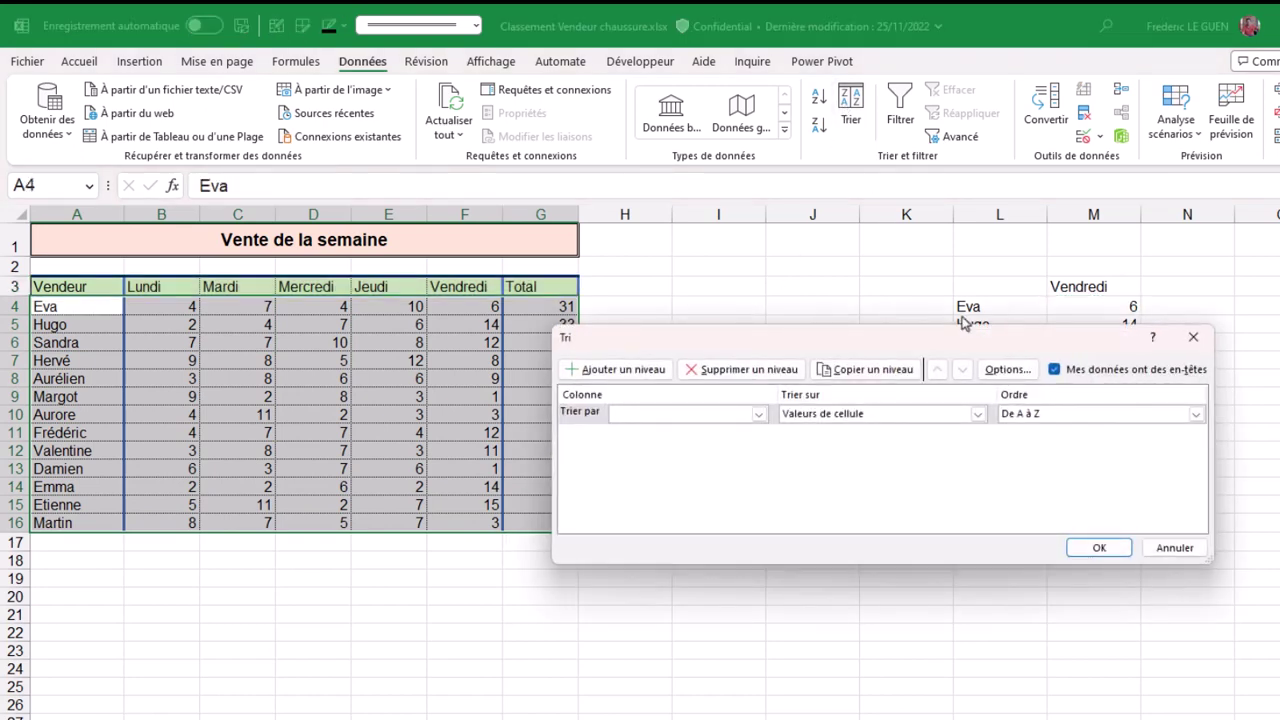
- Sort the table by Total, Du plus grand au plus petit
left_click(752, 414)
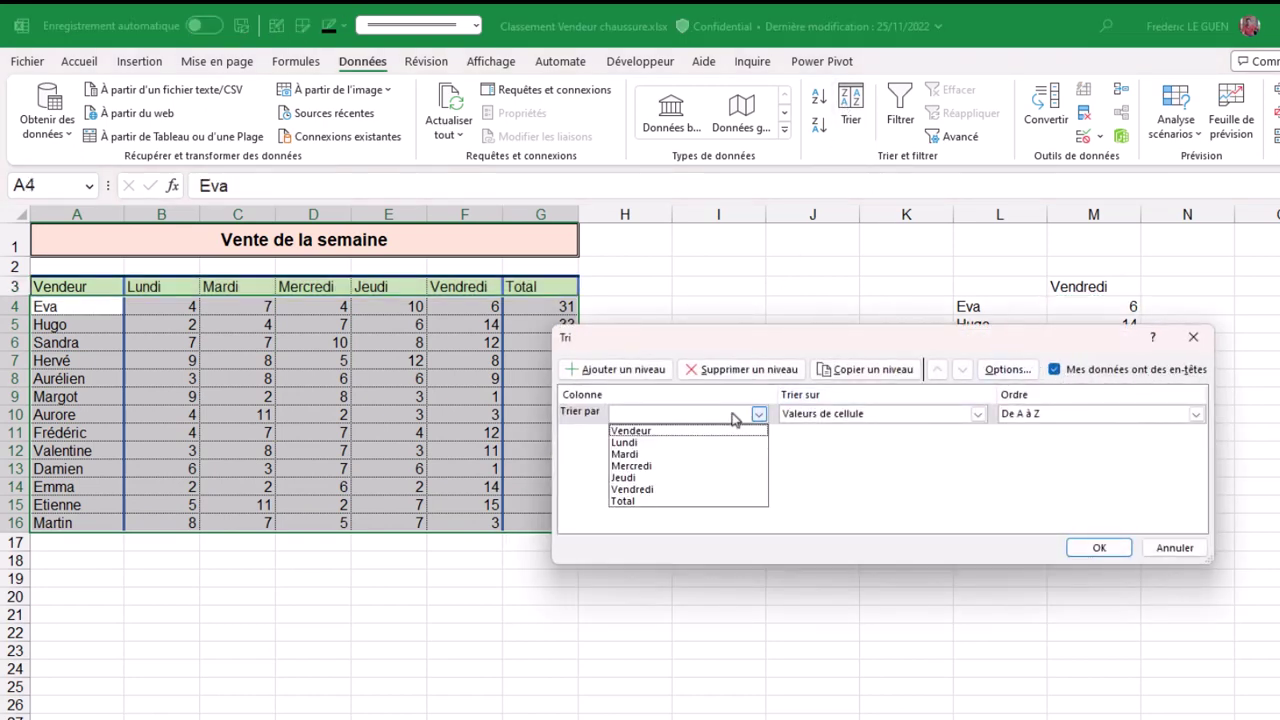
left_click(680, 503)
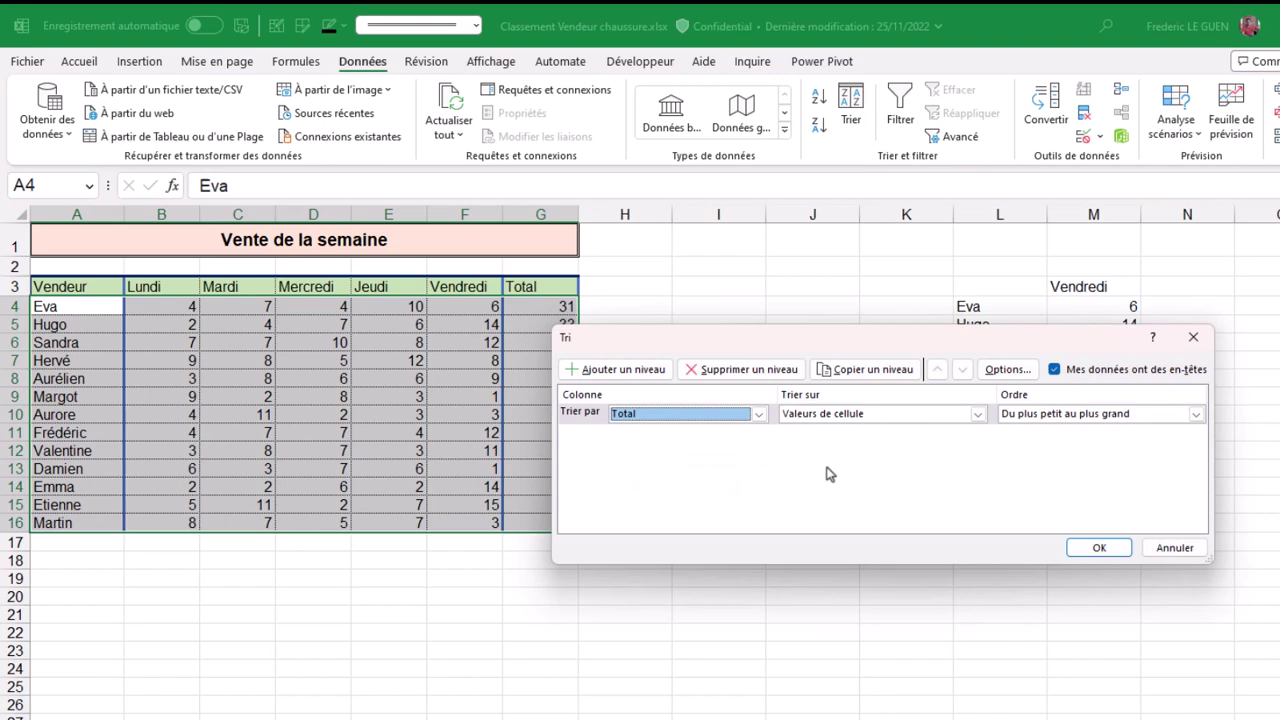
left_click(1195, 414)
left_click(1065, 443)
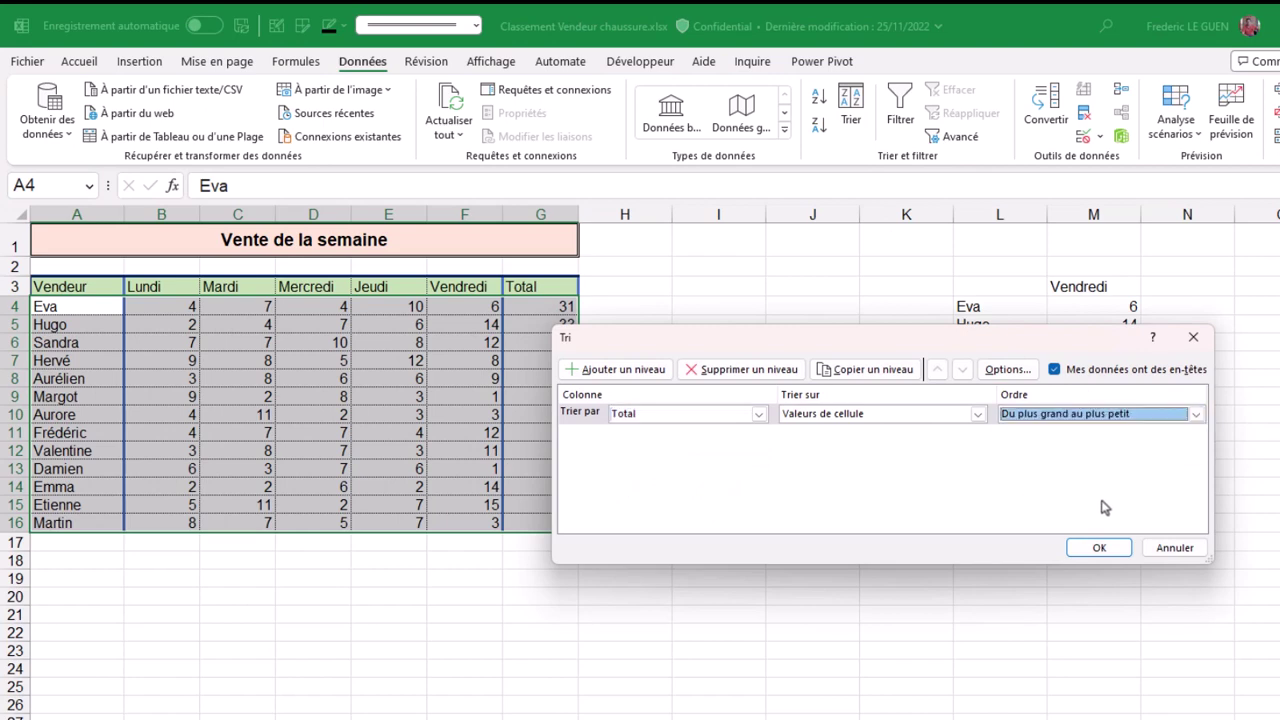
left_click(1099, 548)
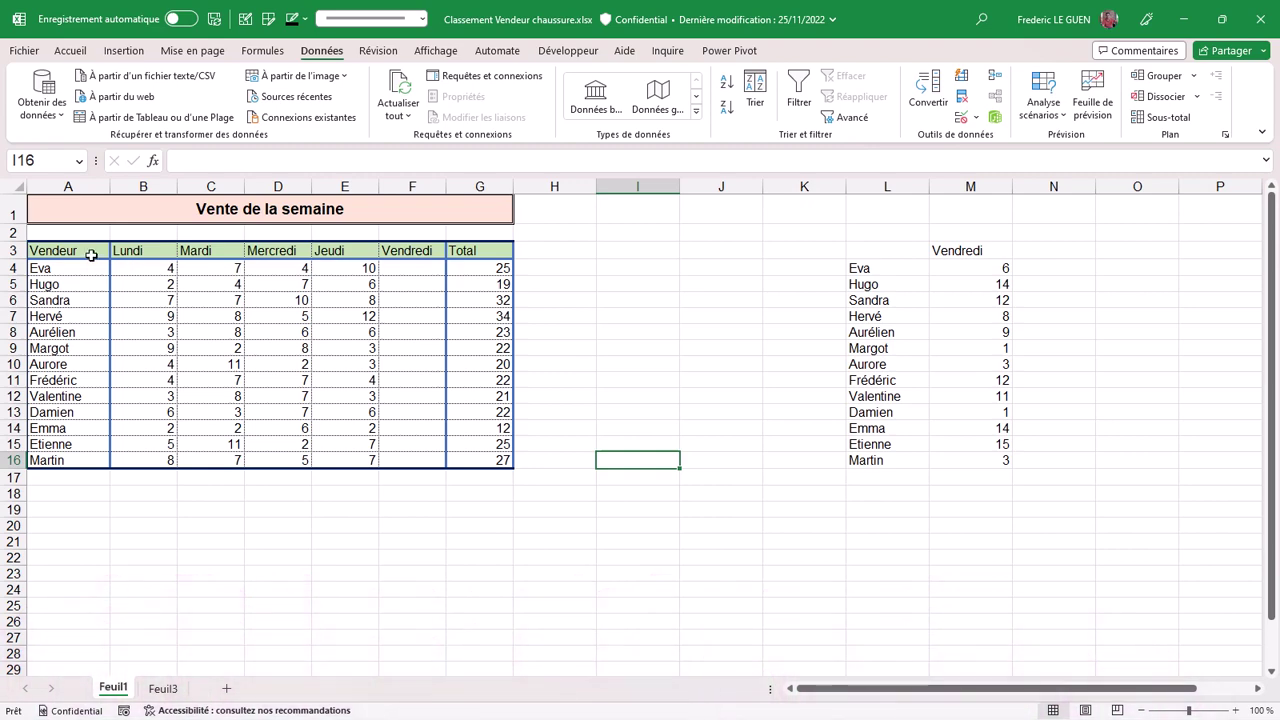
- Insert a PivotTable from A3:G16 on a new worksheet
left_click_drag(91, 255, 475, 458)
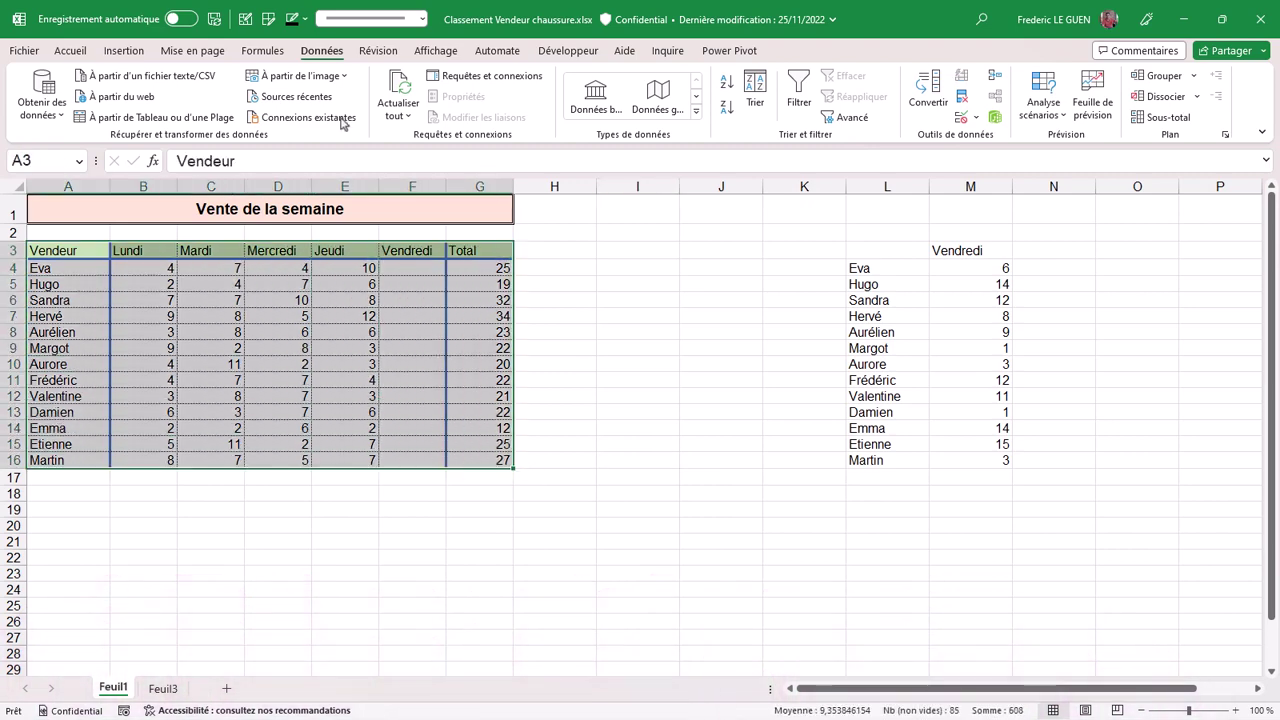
left_click(123, 51)
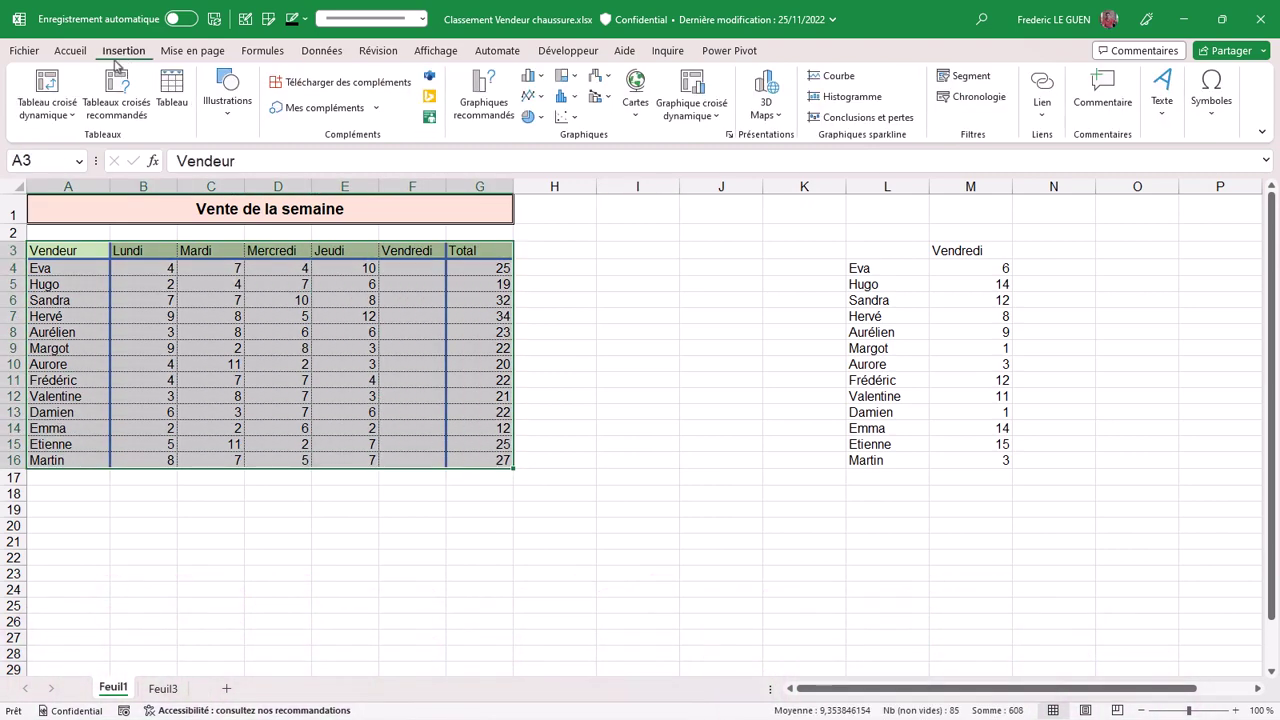
left_click(45, 85)
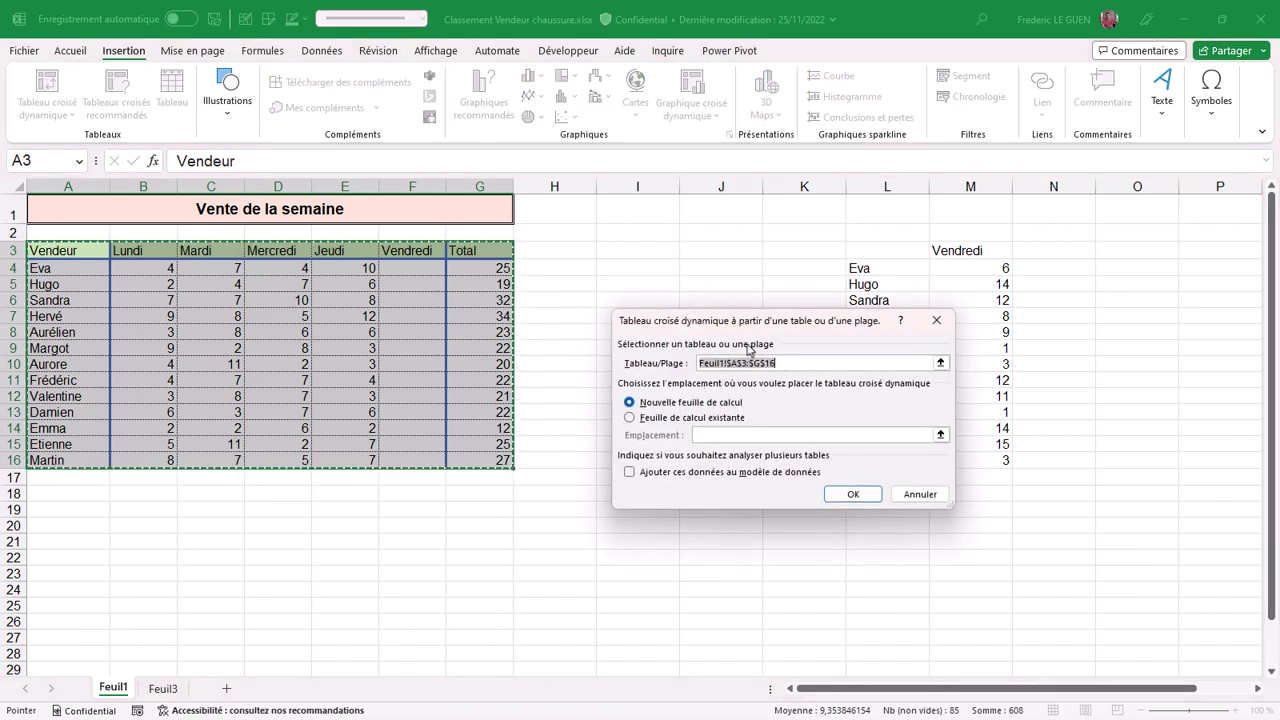
left_click(853, 495)
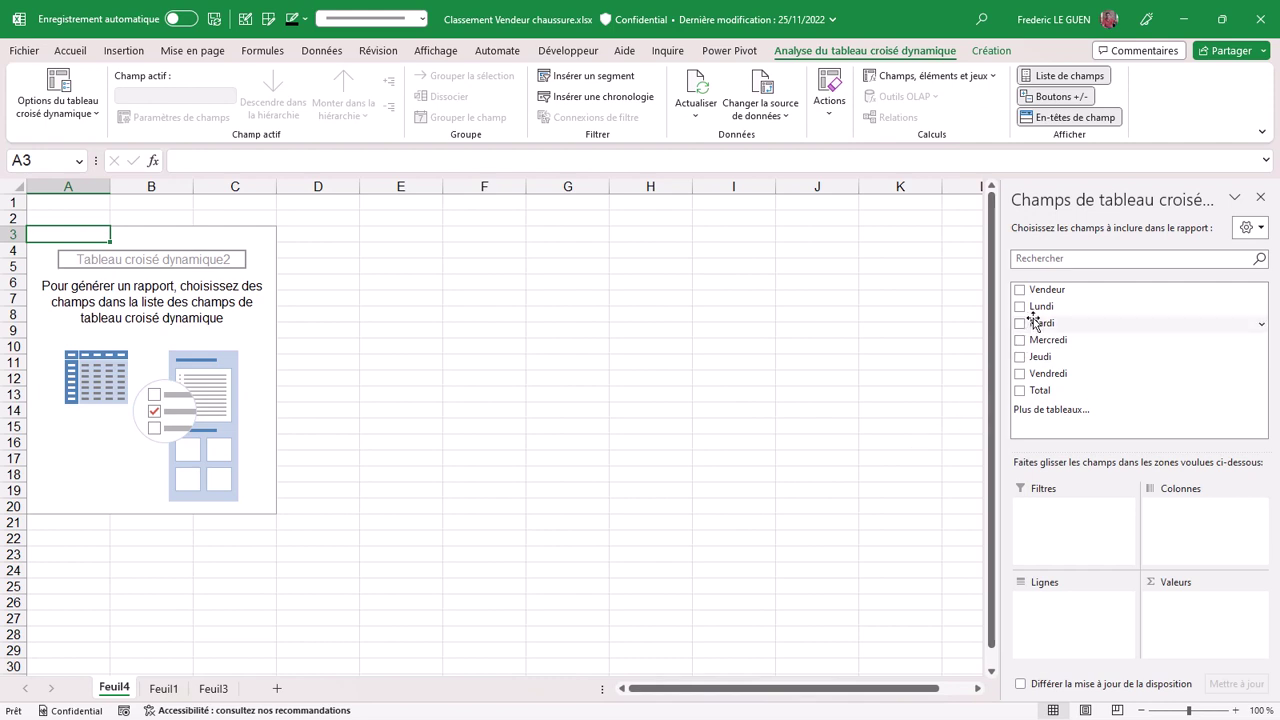
- Put Vendeur in rows and Somme de Total in values of the PivotTable
left_click_drag(1041, 293, 1068, 606)
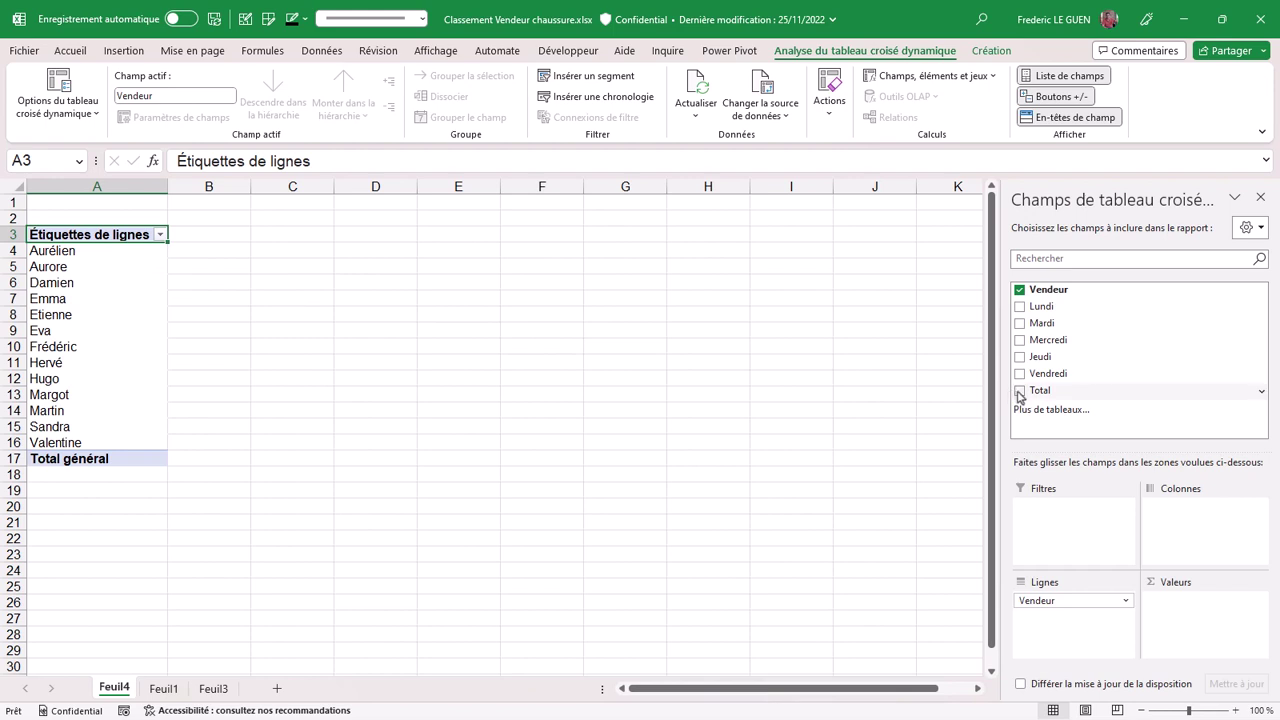
left_click_drag(1017, 393, 1190, 607)
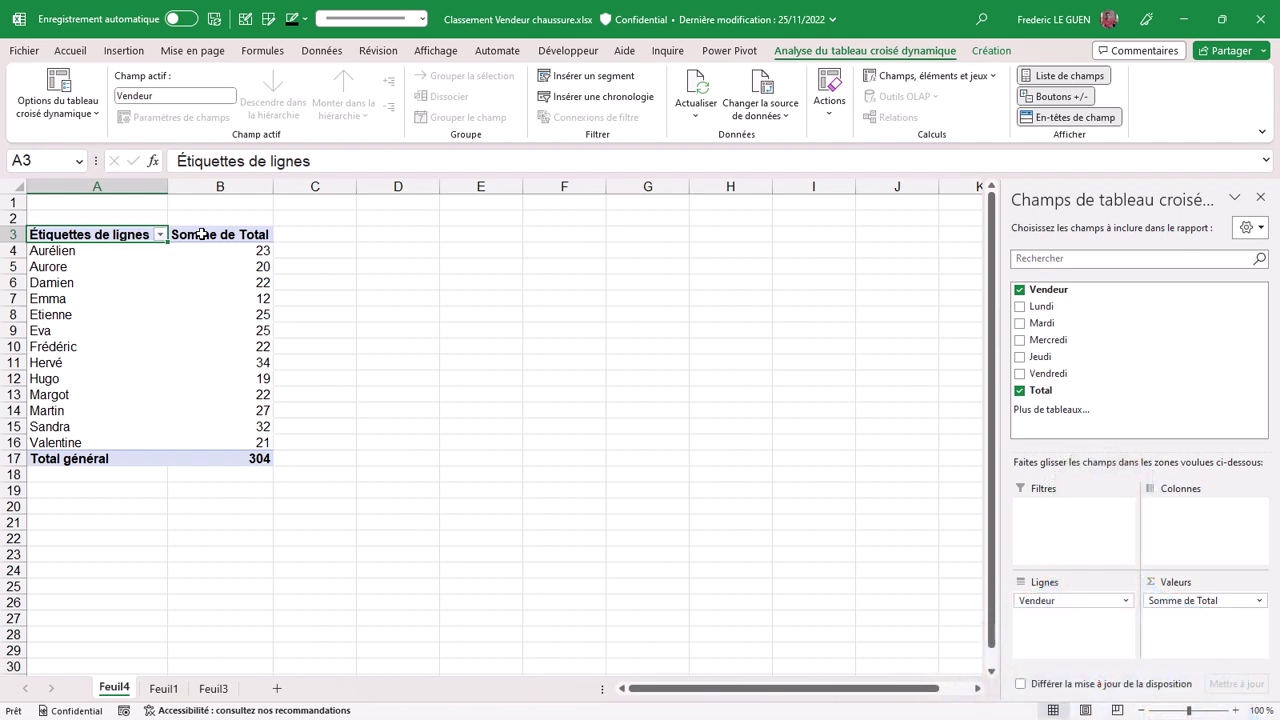
left_click(313, 235)
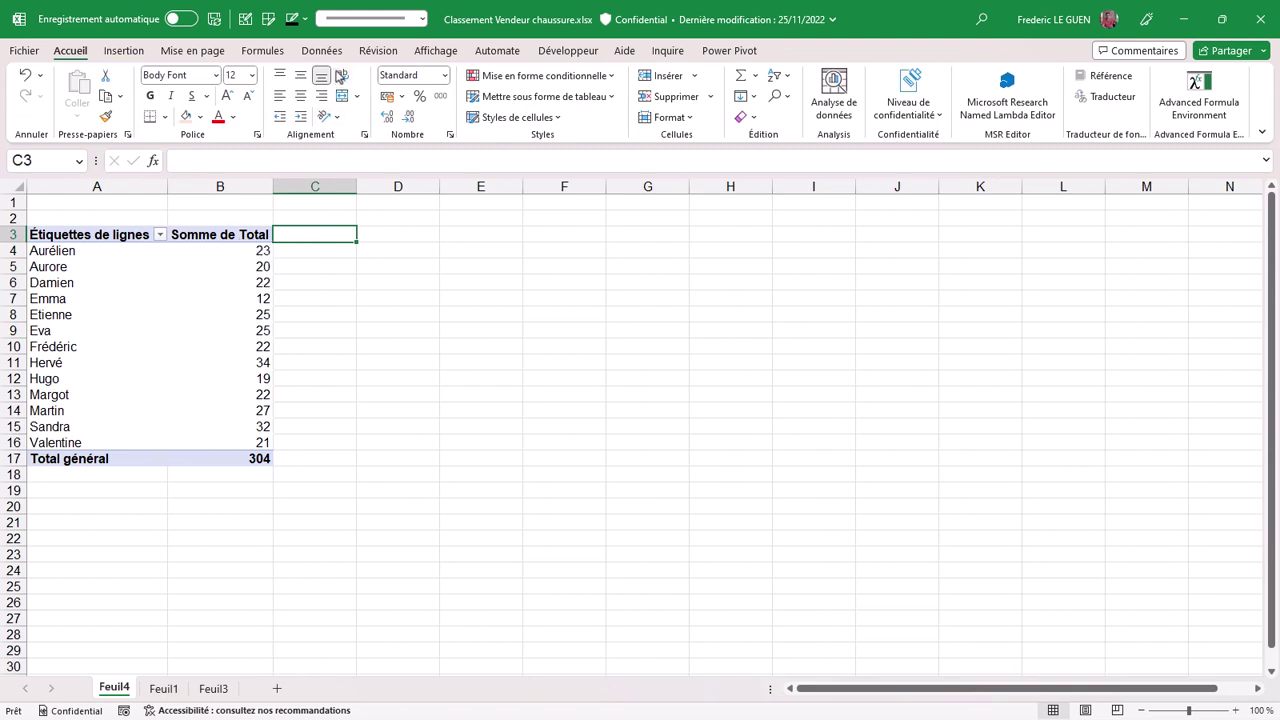
- Enable filtering and sort pivot sellers by Somme de Total, largest to smallest
left_click(322, 51)
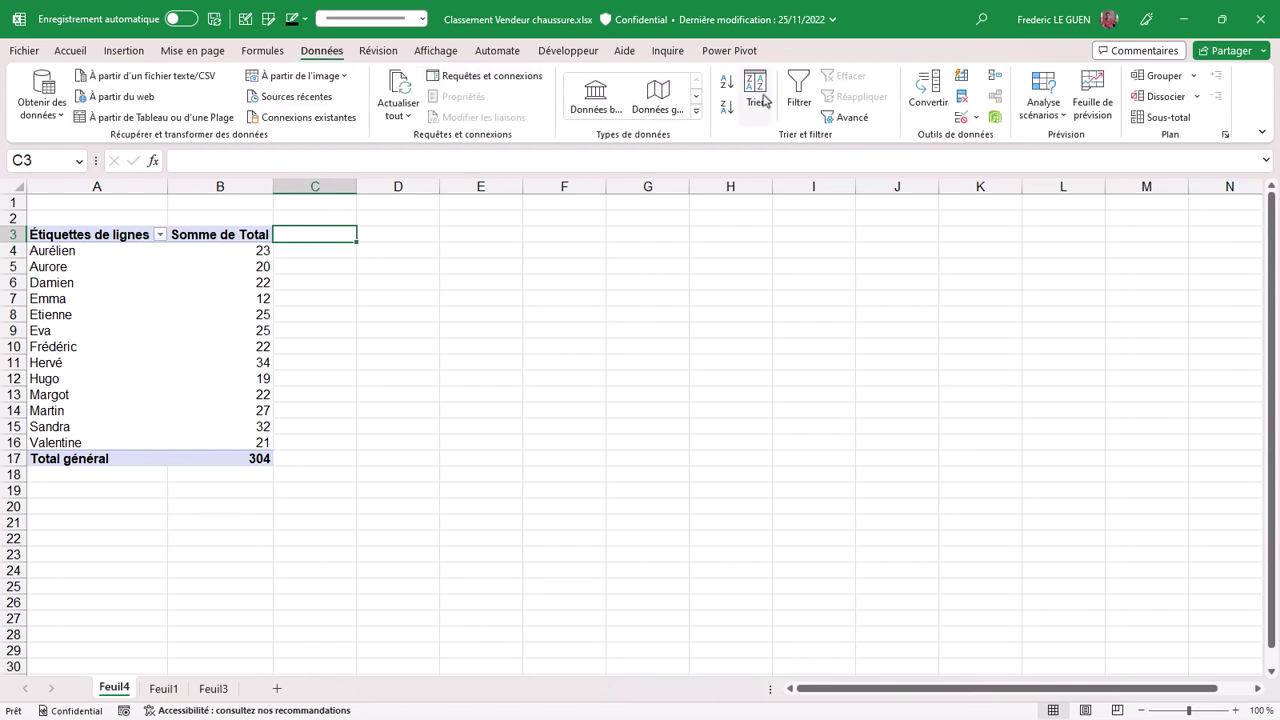
left_click(797, 100)
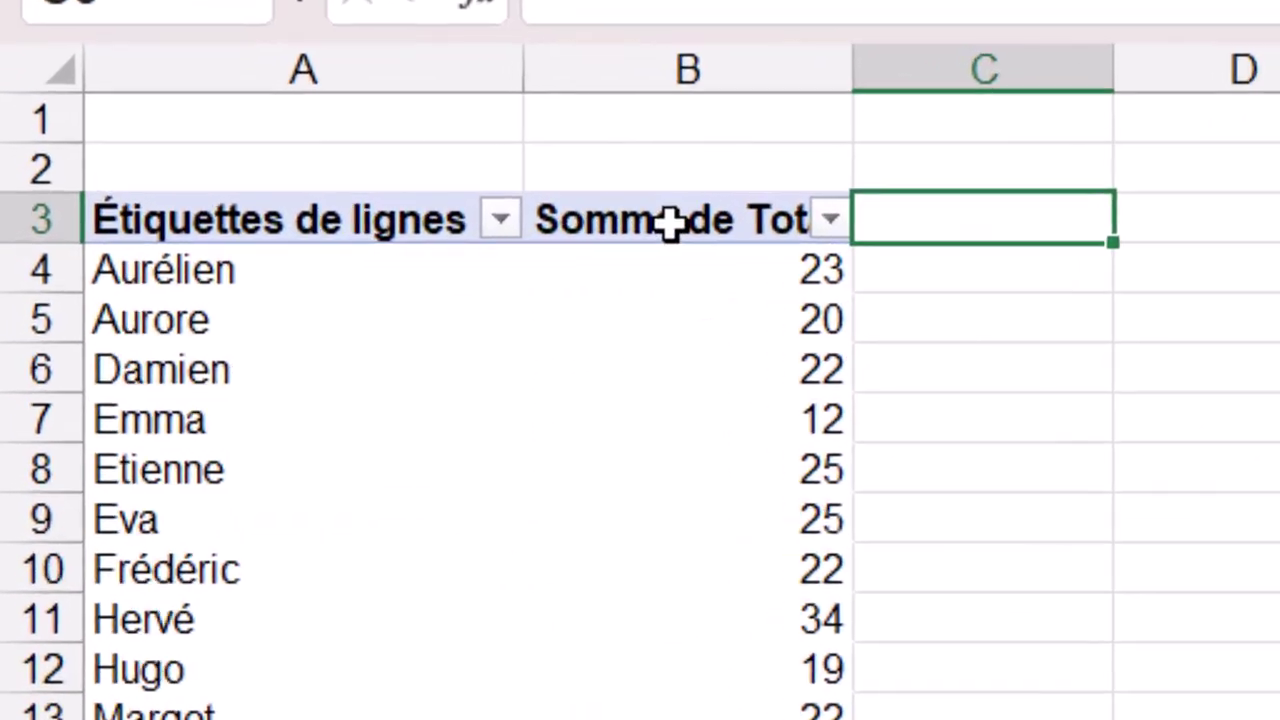
left_click(861, 218)
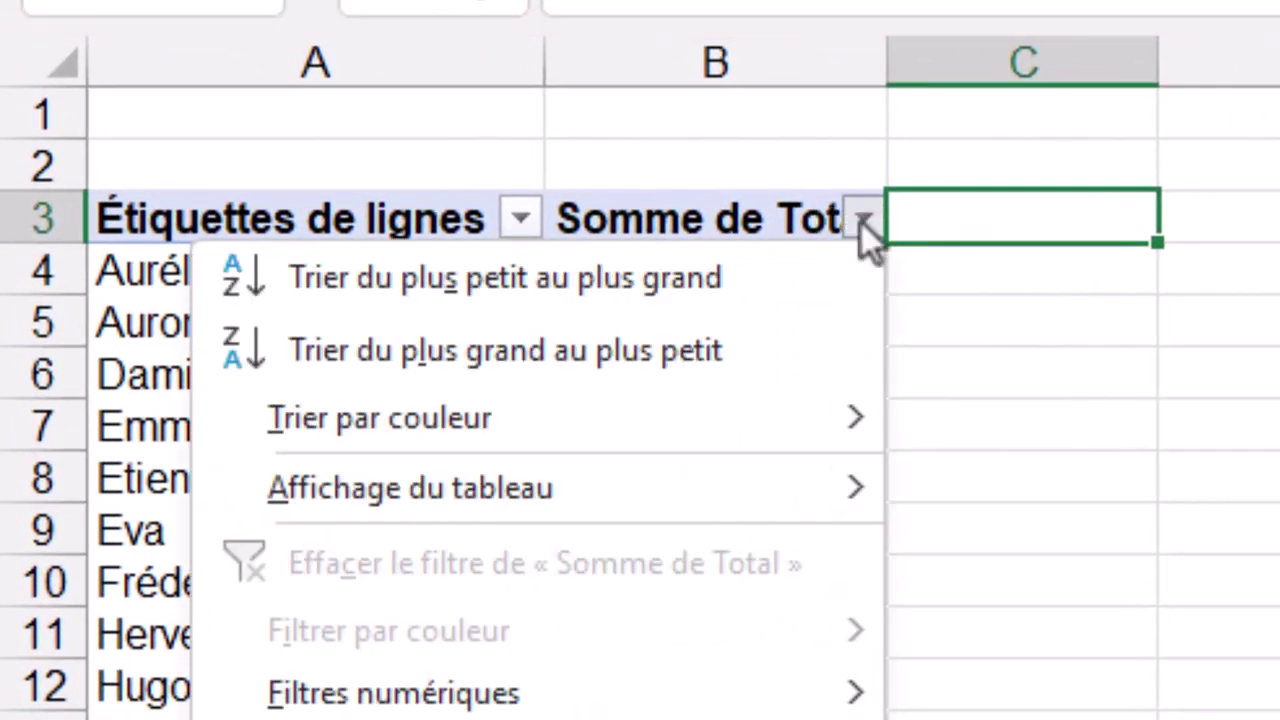
left_click(863, 218)
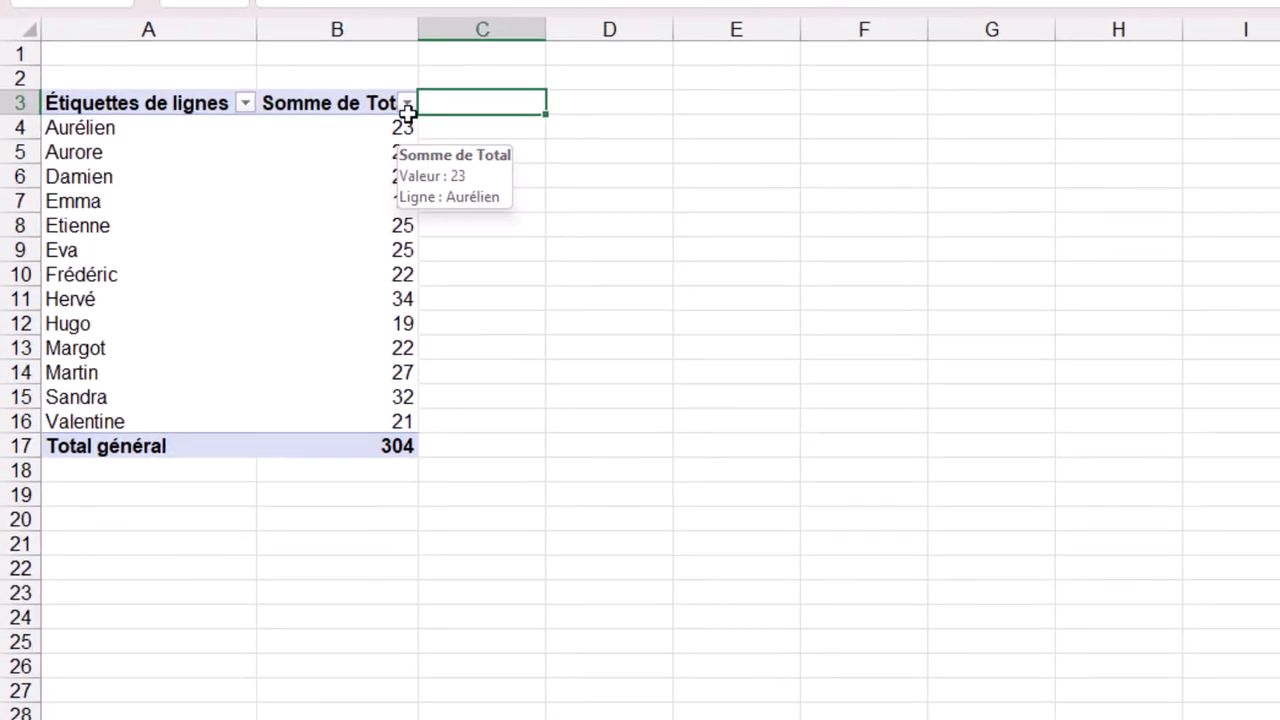
left_click(407, 104)
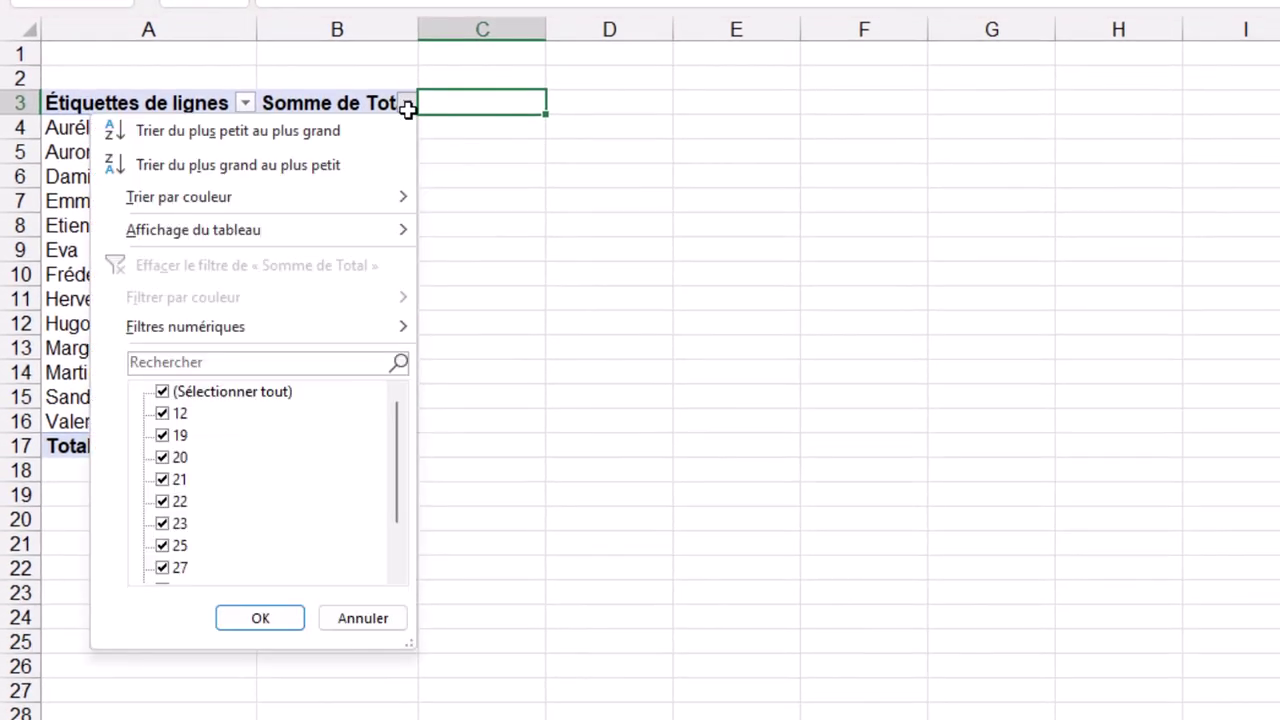
left_click(363, 167)
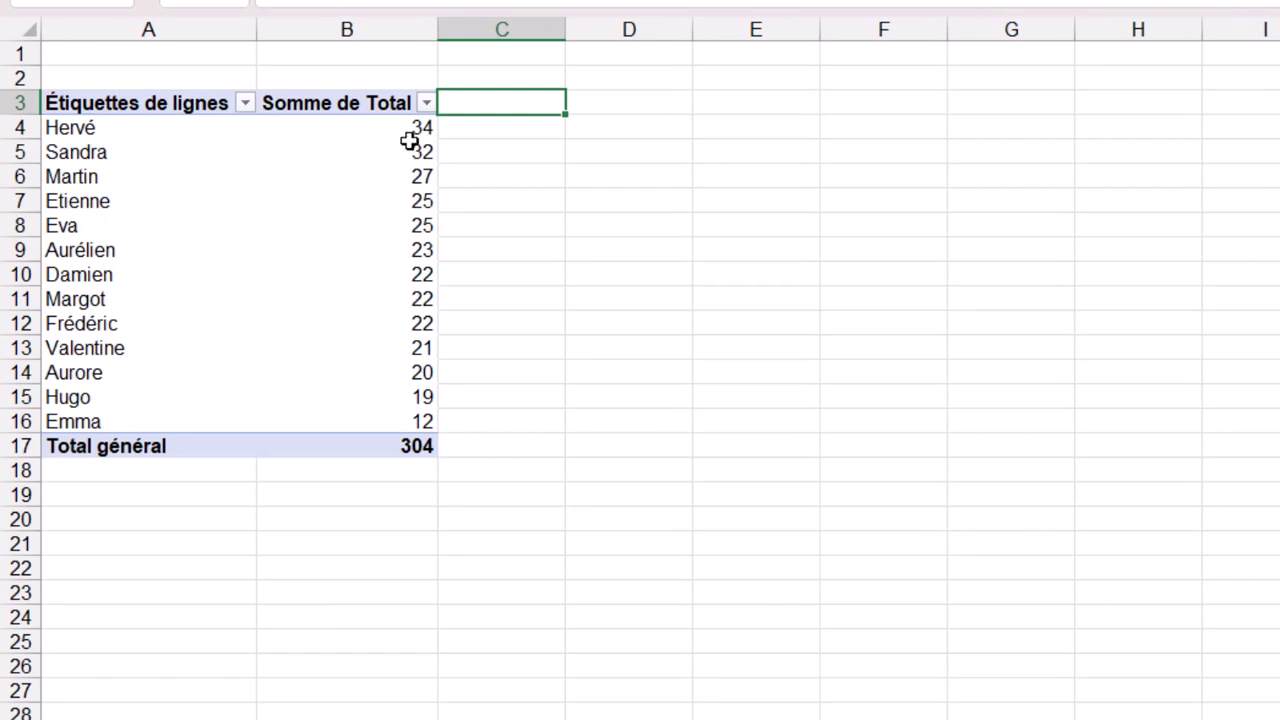
left_click(425, 104)
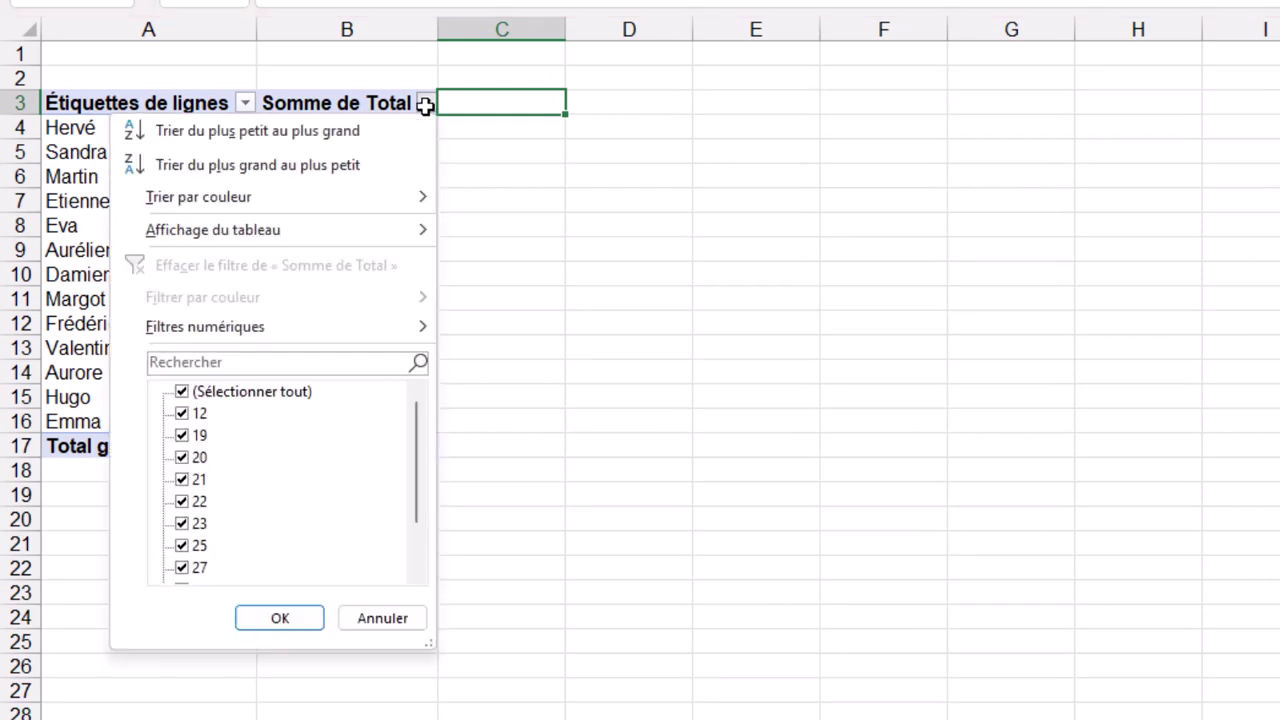
mouse_move(140, 376)
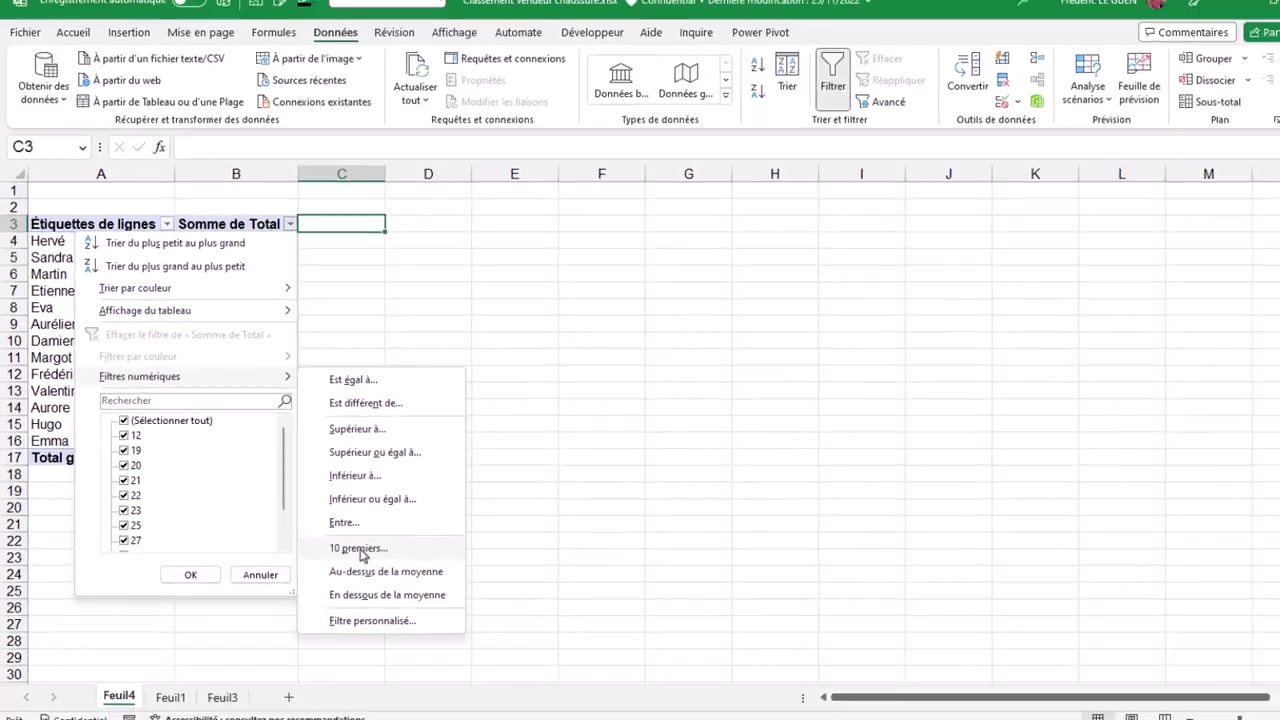
- Apply a top 5 filter to the sellers by Somme de Total
left_click(360, 549)
left_click(782, 387)
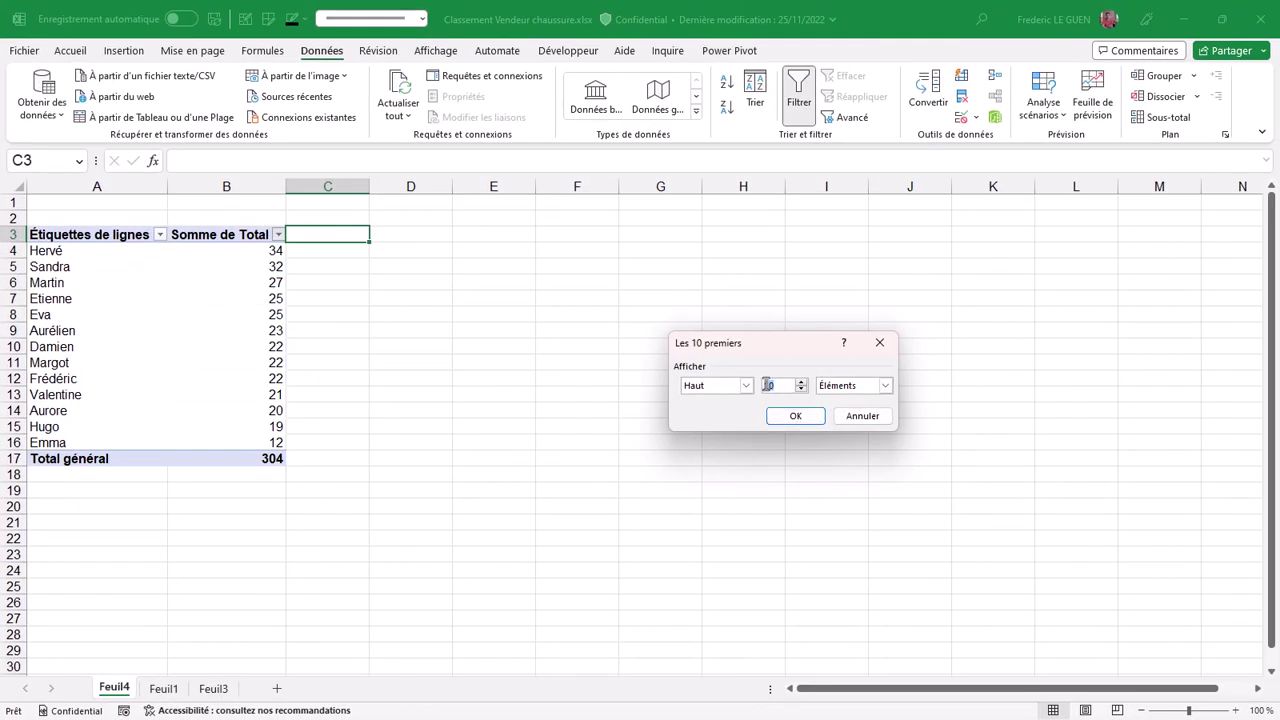
left_click(795, 416)
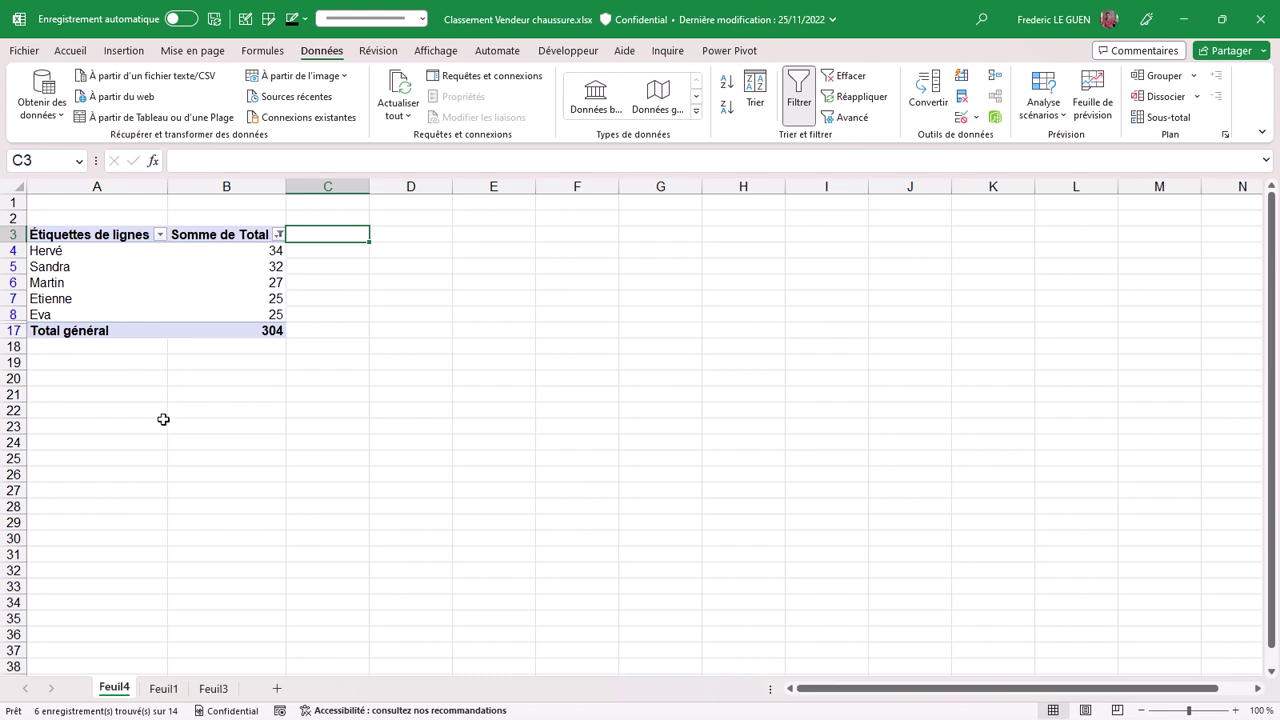
- Copy M4:M16 on Feuil1 into the Vendredi column at F4, then return to Feuil4
left_click(164, 689)
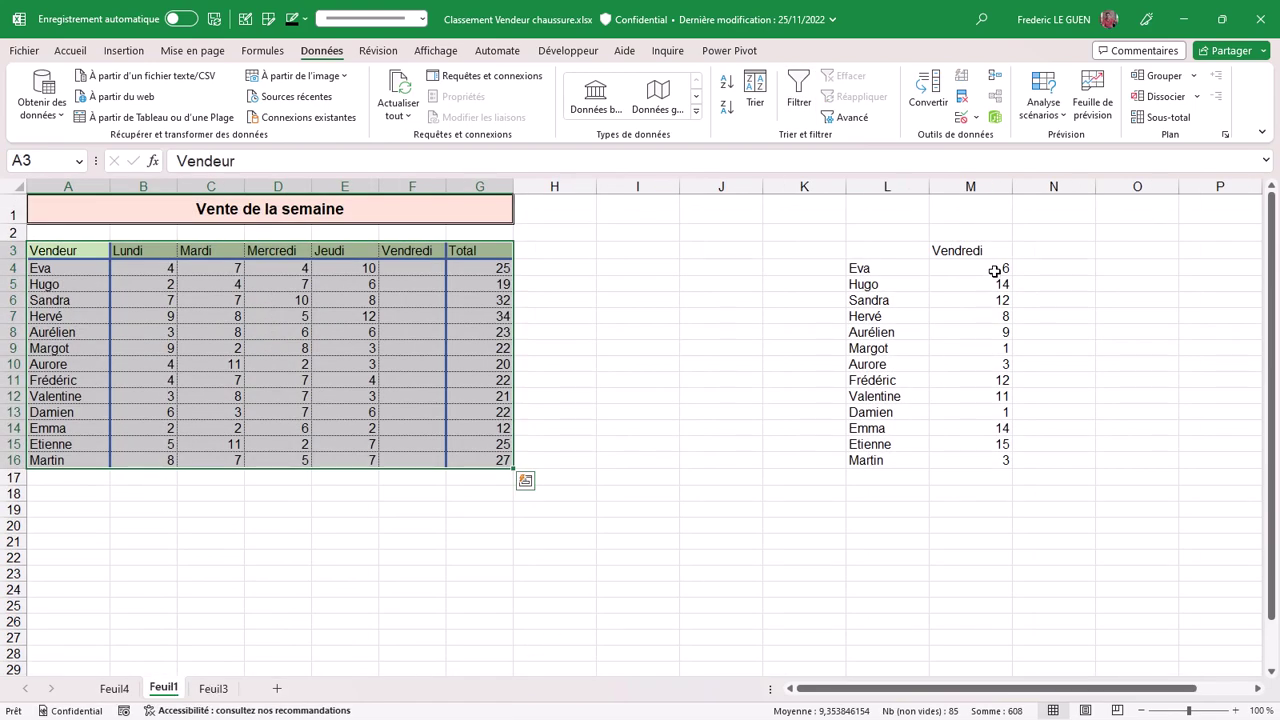
left_click_drag(995, 271, 983, 460)
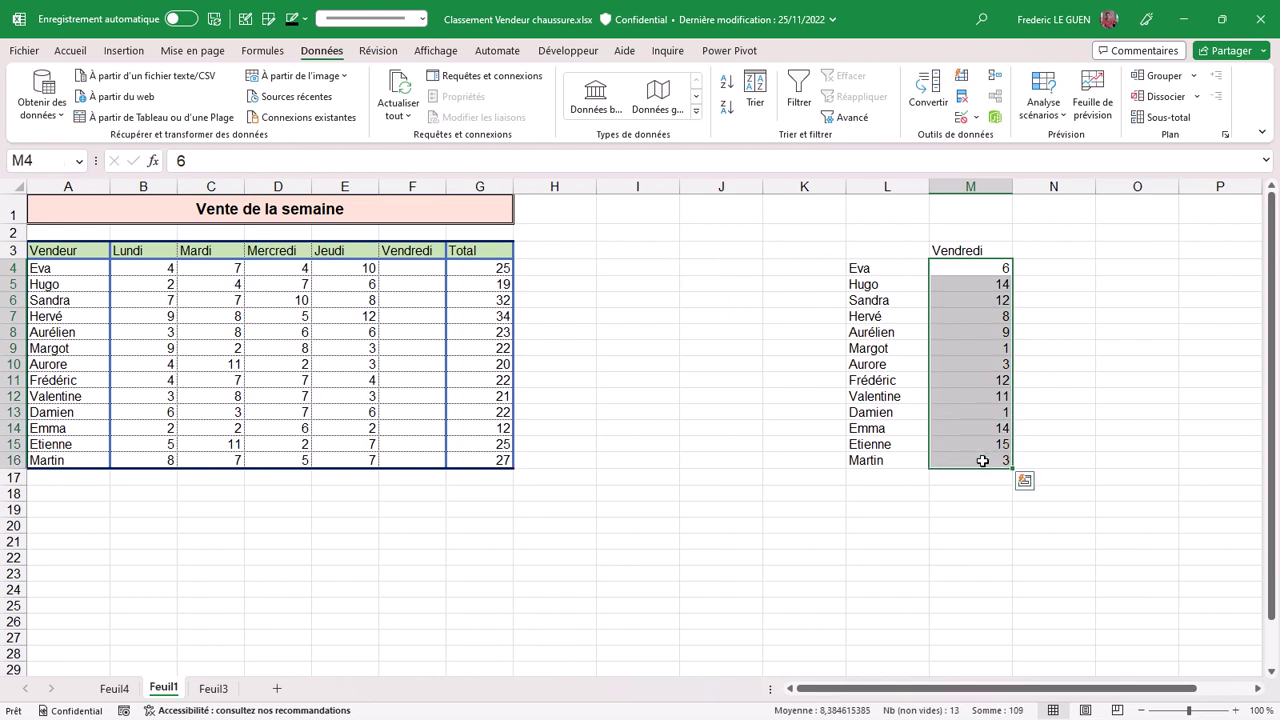
key("ctrl+c")
left_click(400, 265)
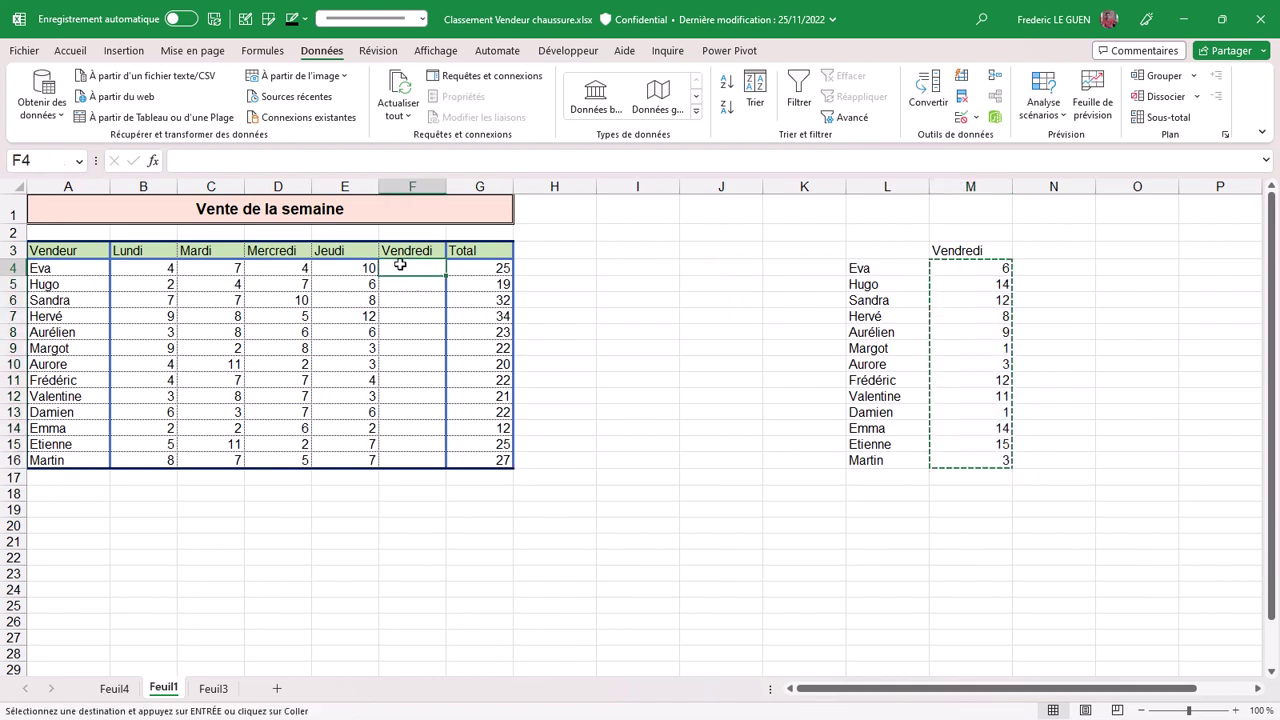
key("ctrl+v")
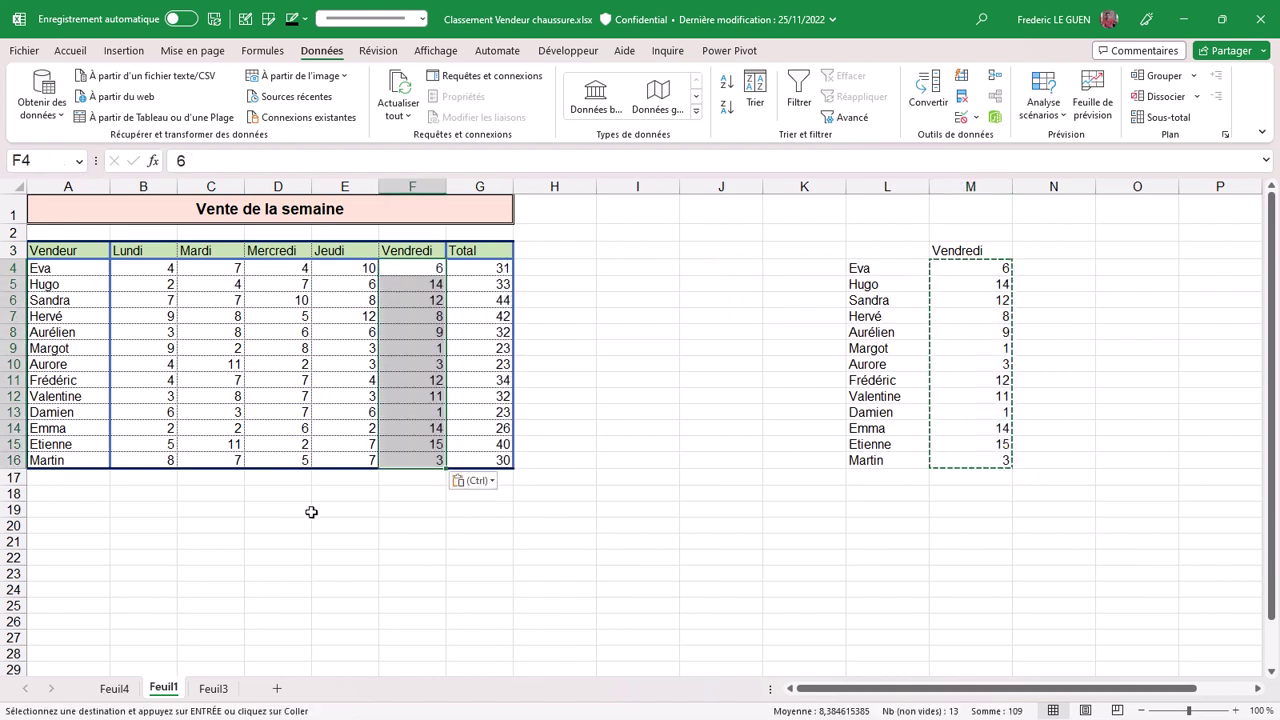
left_click(114, 688)
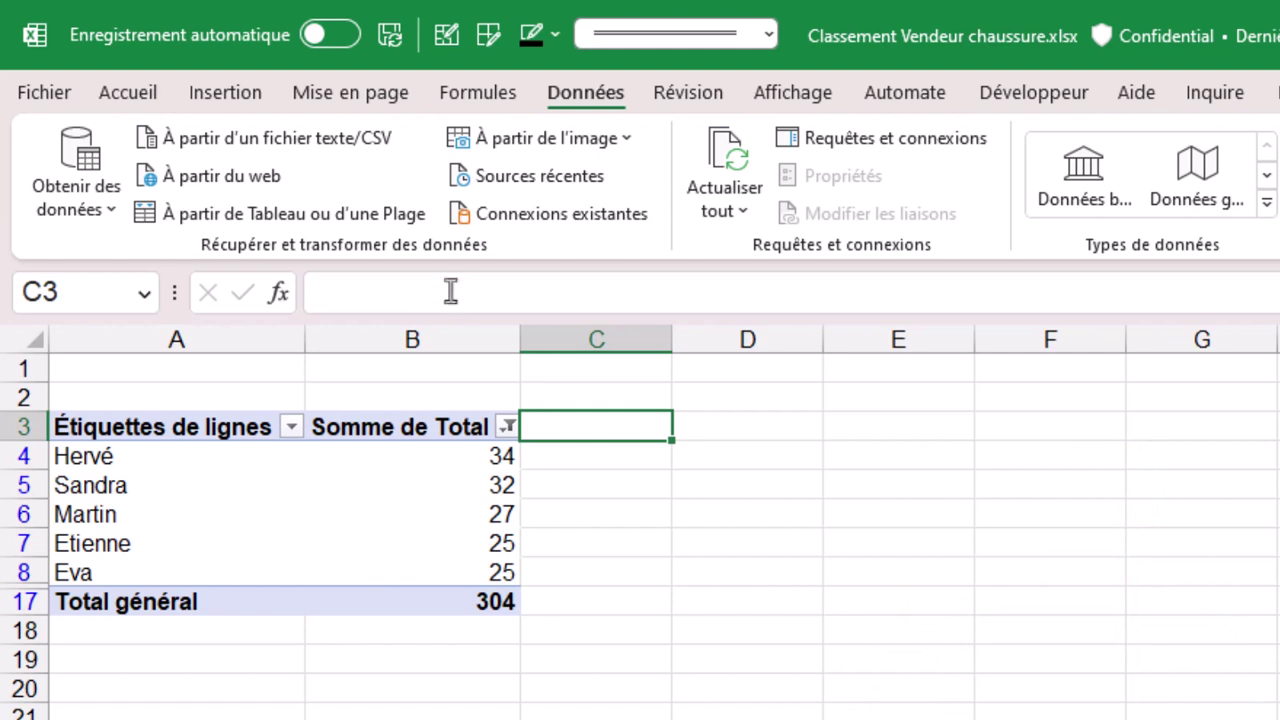
- Refresh the pivot table so it includes the Friday totals
left_click(729, 148)
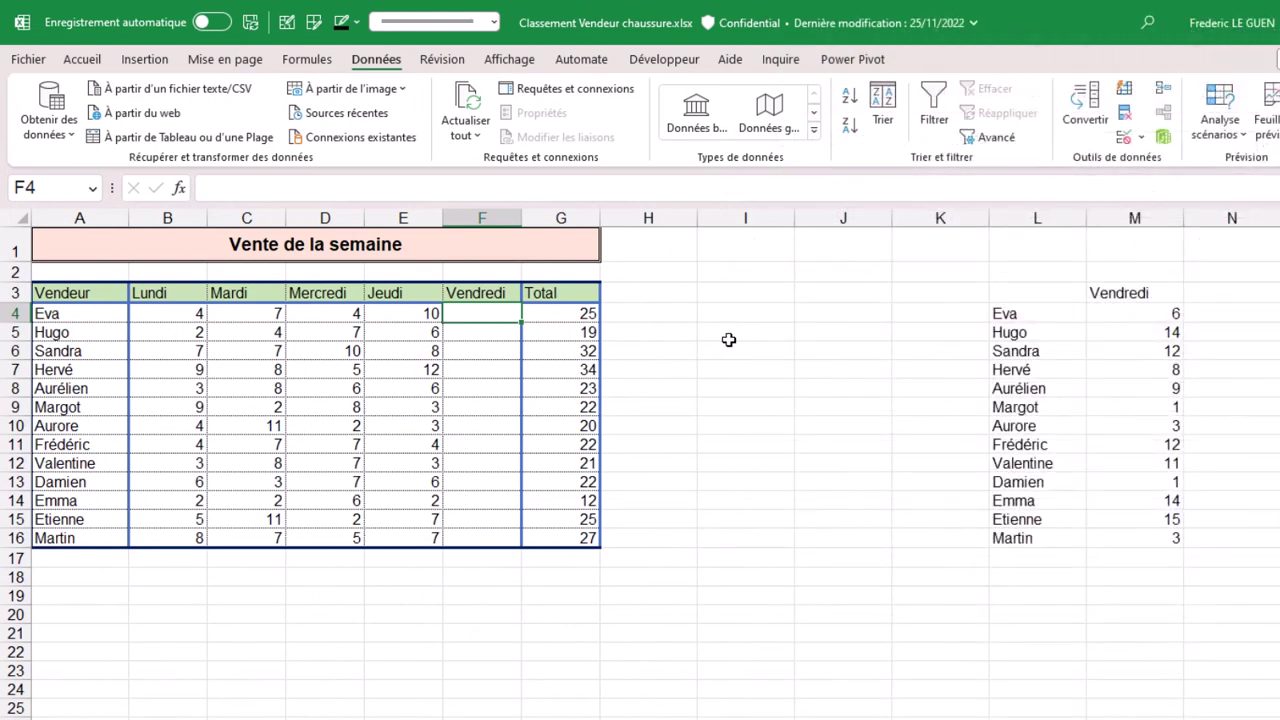
- Enter =EQUATION.RANG(G4;$G$4:$G$16) in H4 to rank Eva's weekly total
left_click(671, 315)
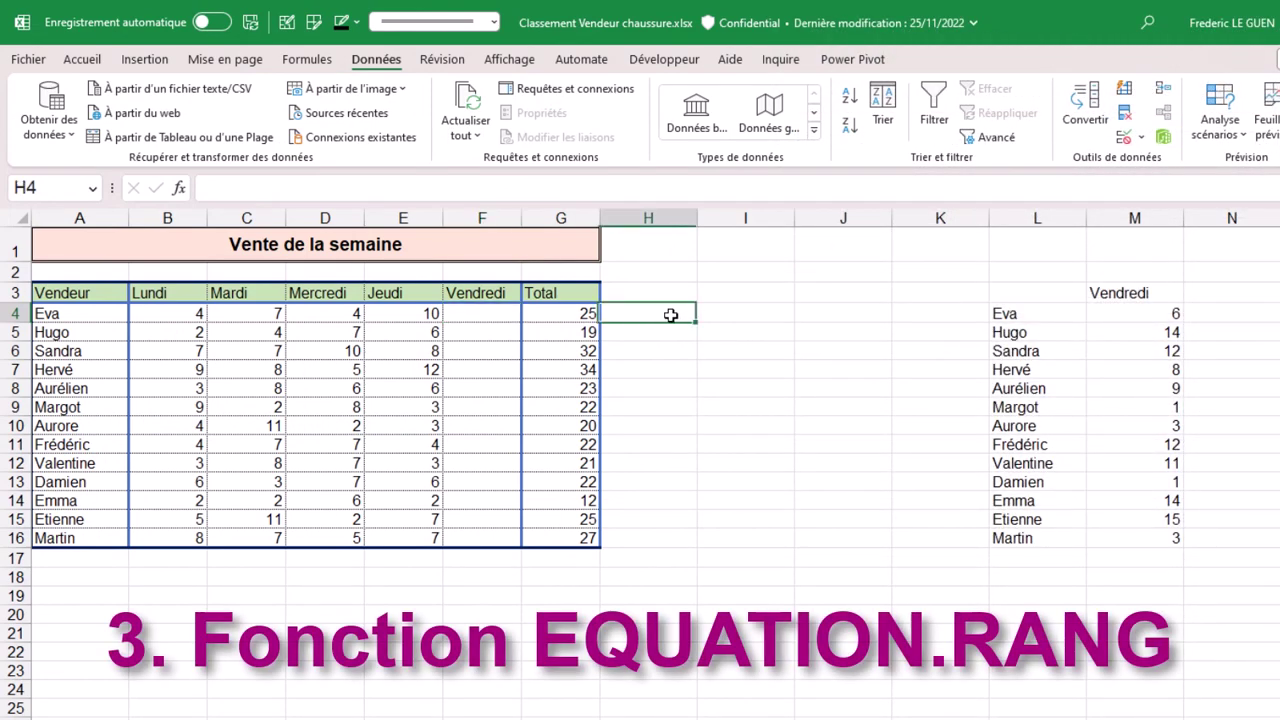
type("=equ")
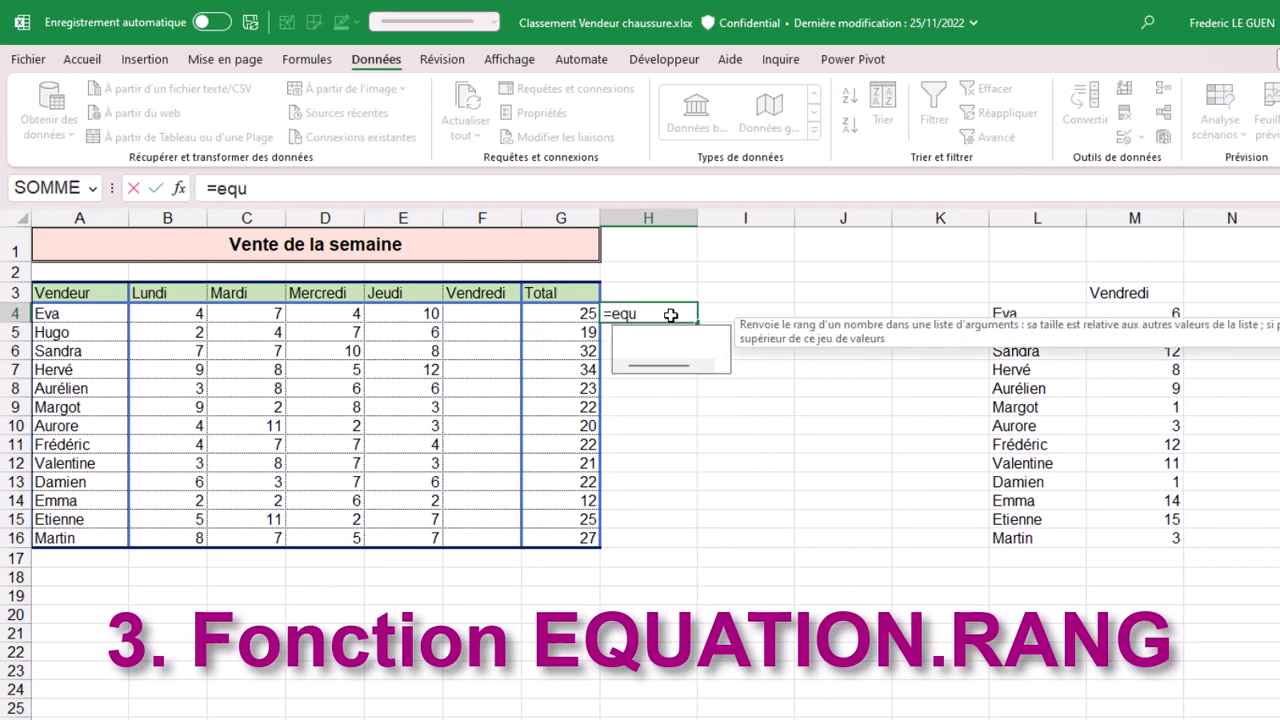
key("Tab")
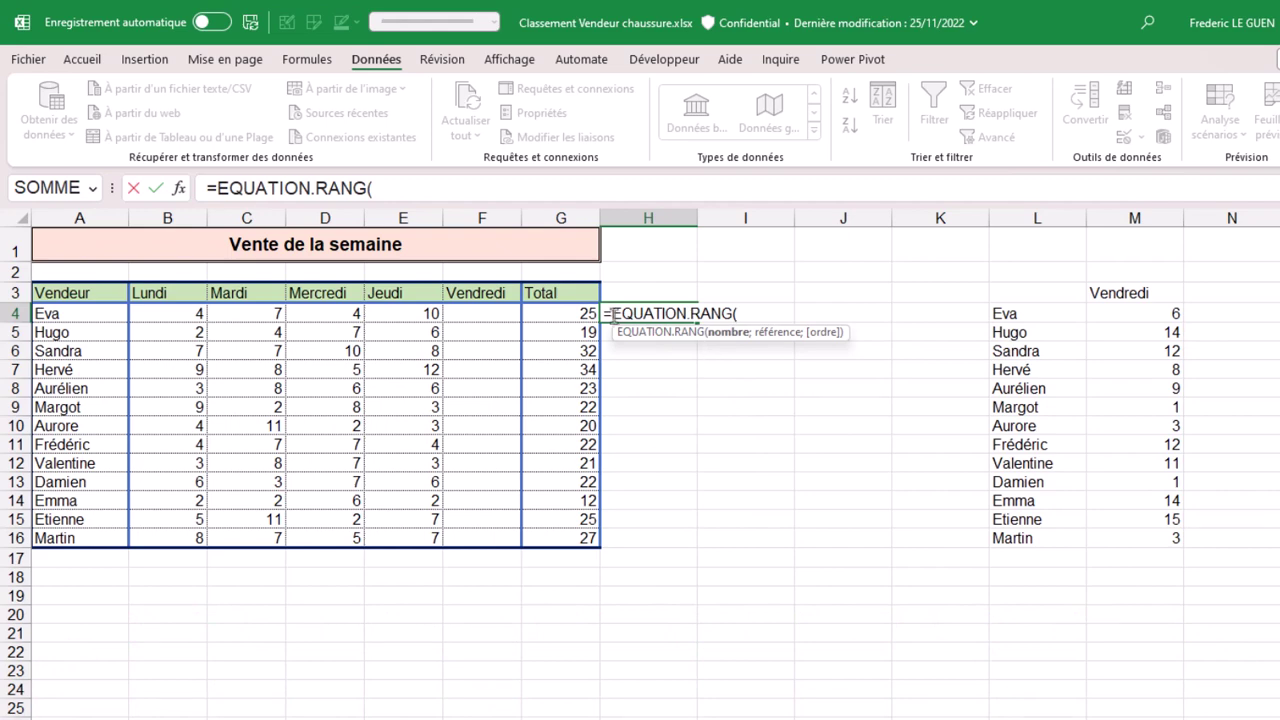
left_click(566, 315)
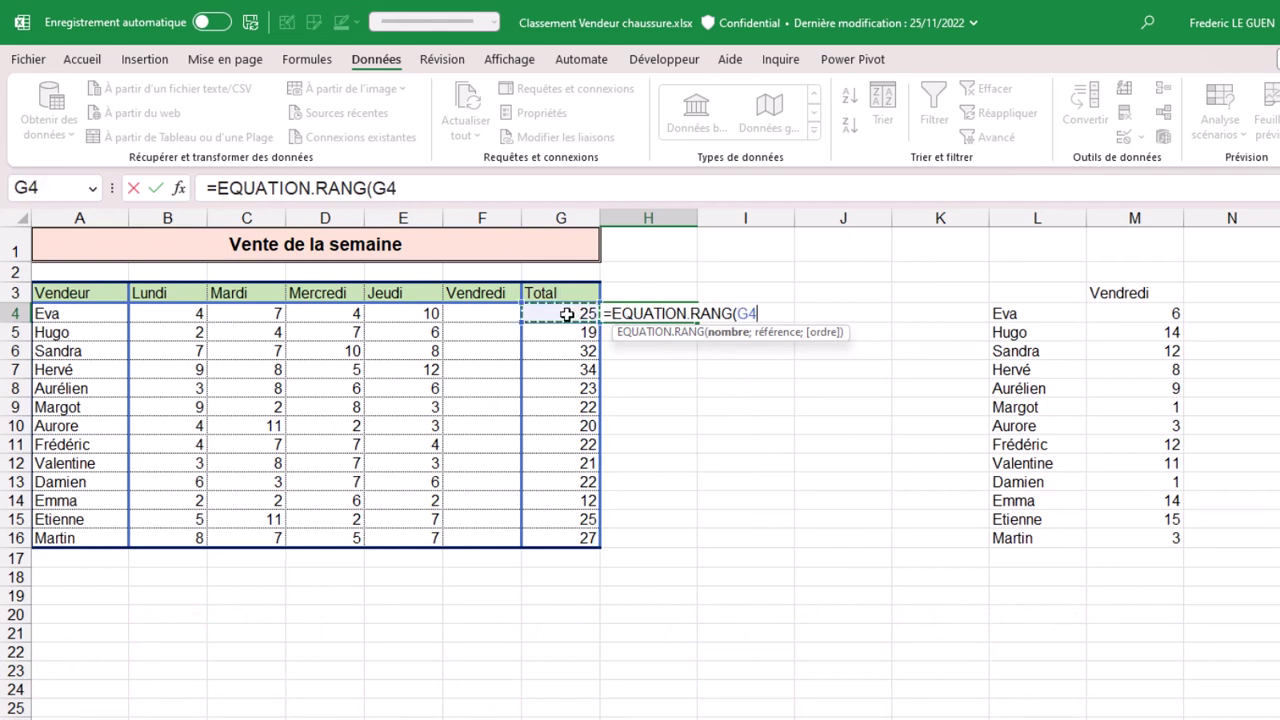
type(";")
left_click_drag(566, 315, 567, 534)
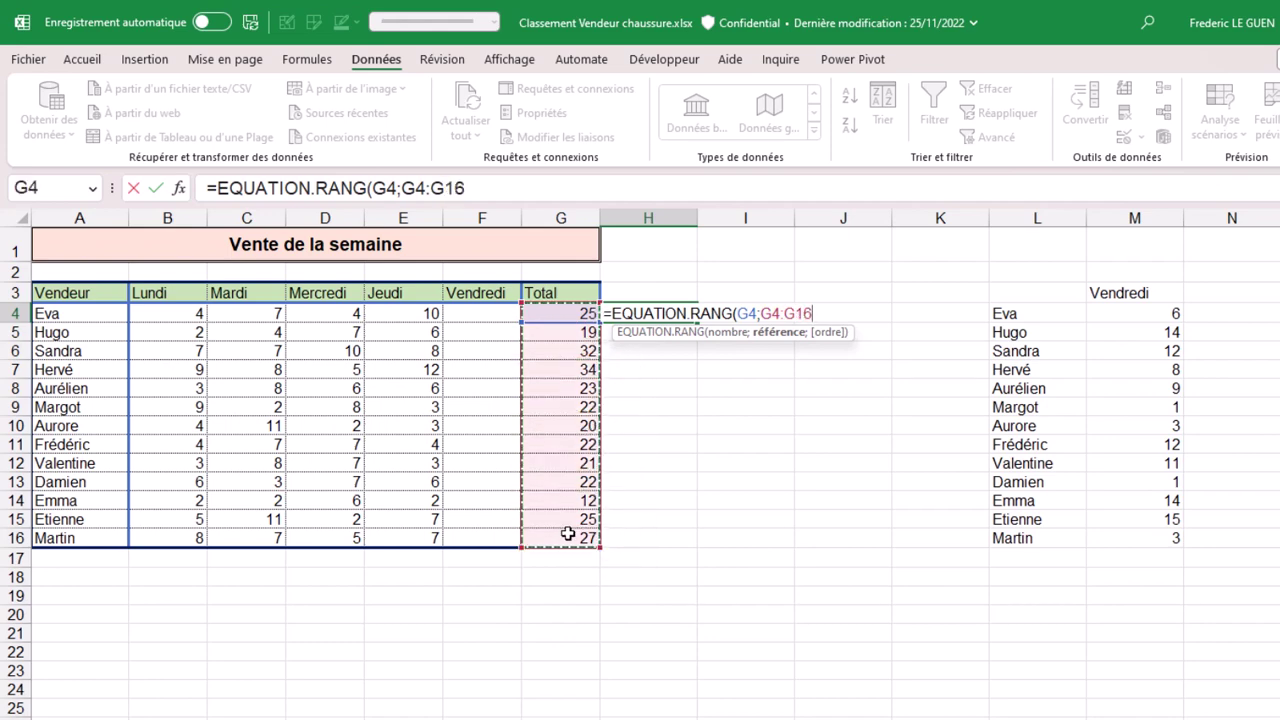
key("F4")
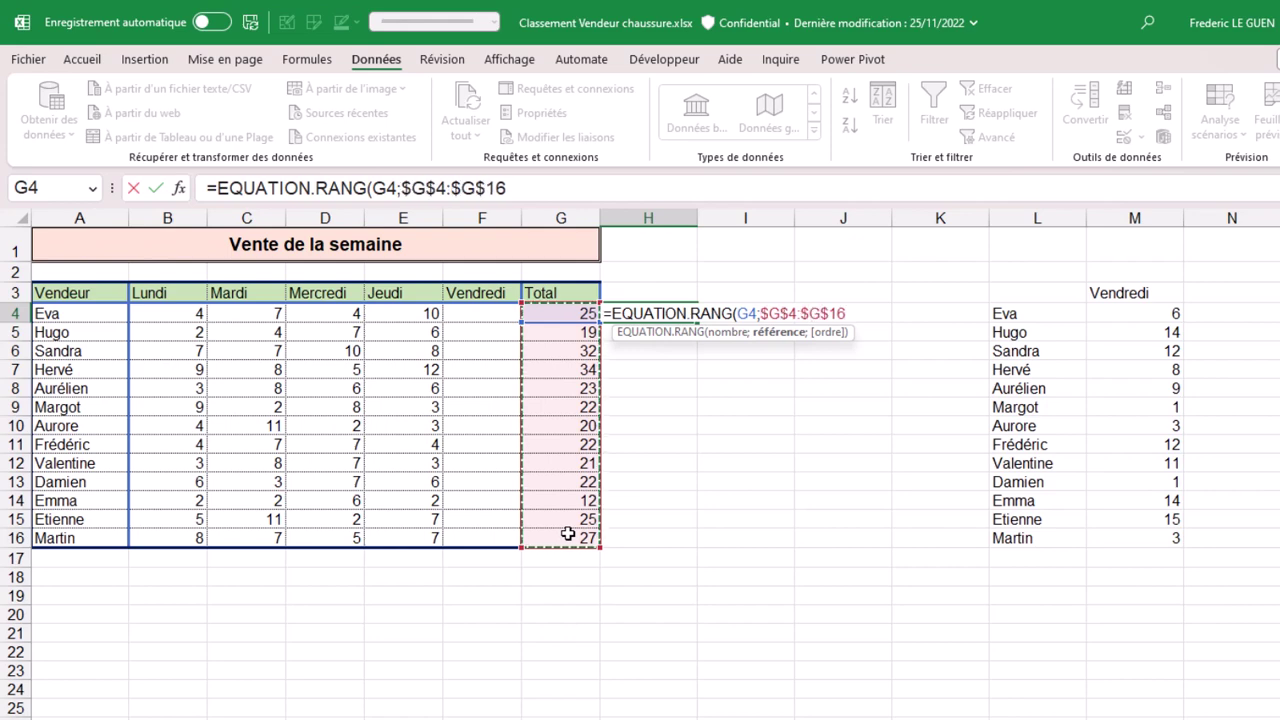
type(")")
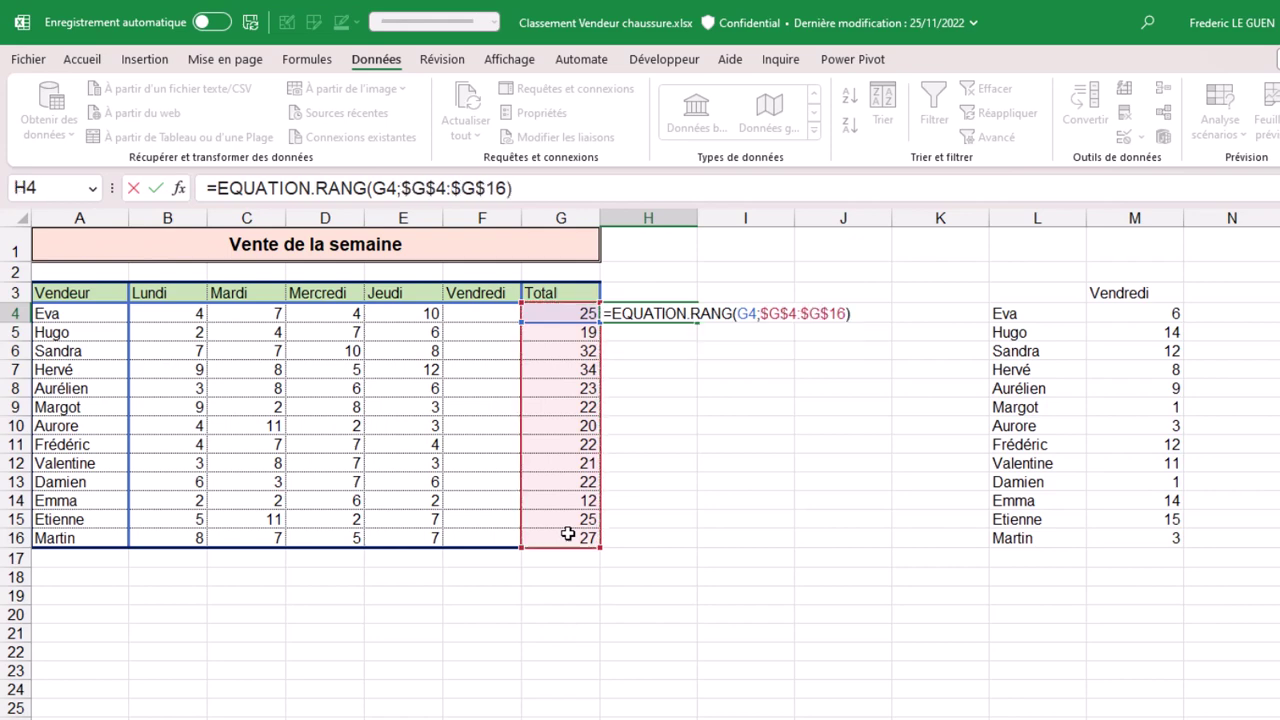
key("ctrl+Return")
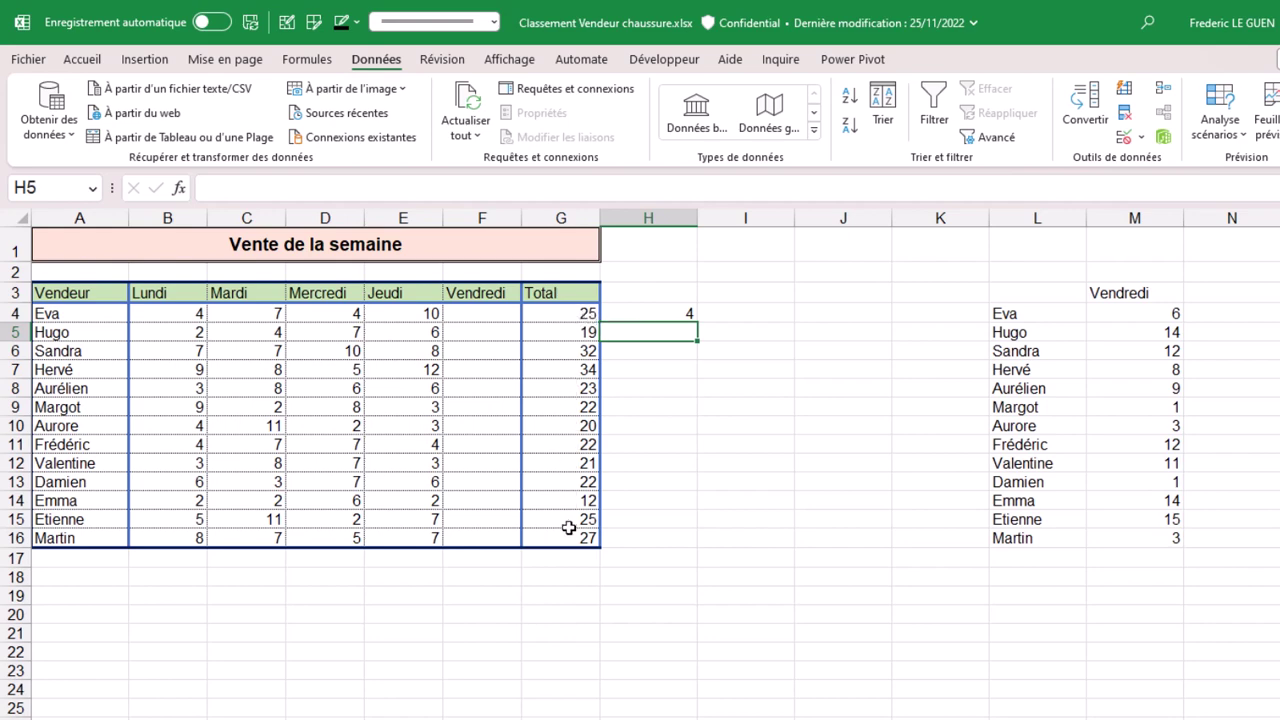
- Copy the rank formula down to H16 and check Hervé's rank in H7
left_click(667, 315)
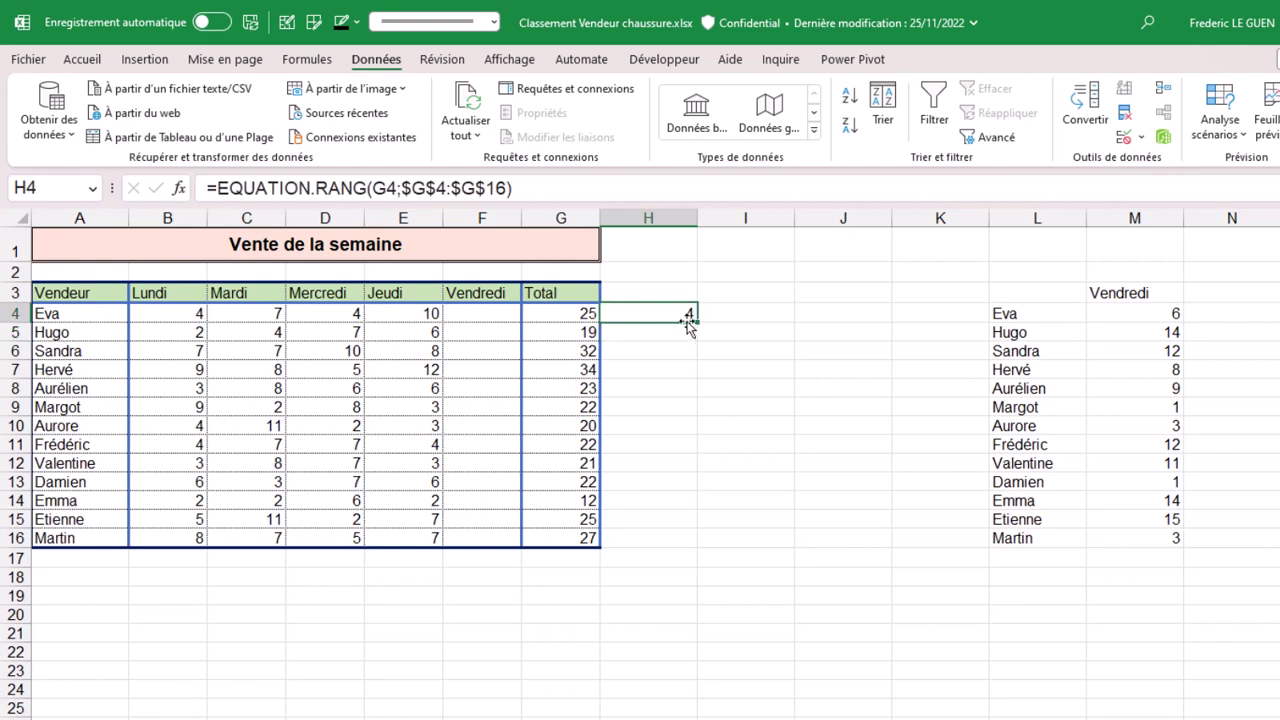
left_click_drag(695, 324, 676, 542)
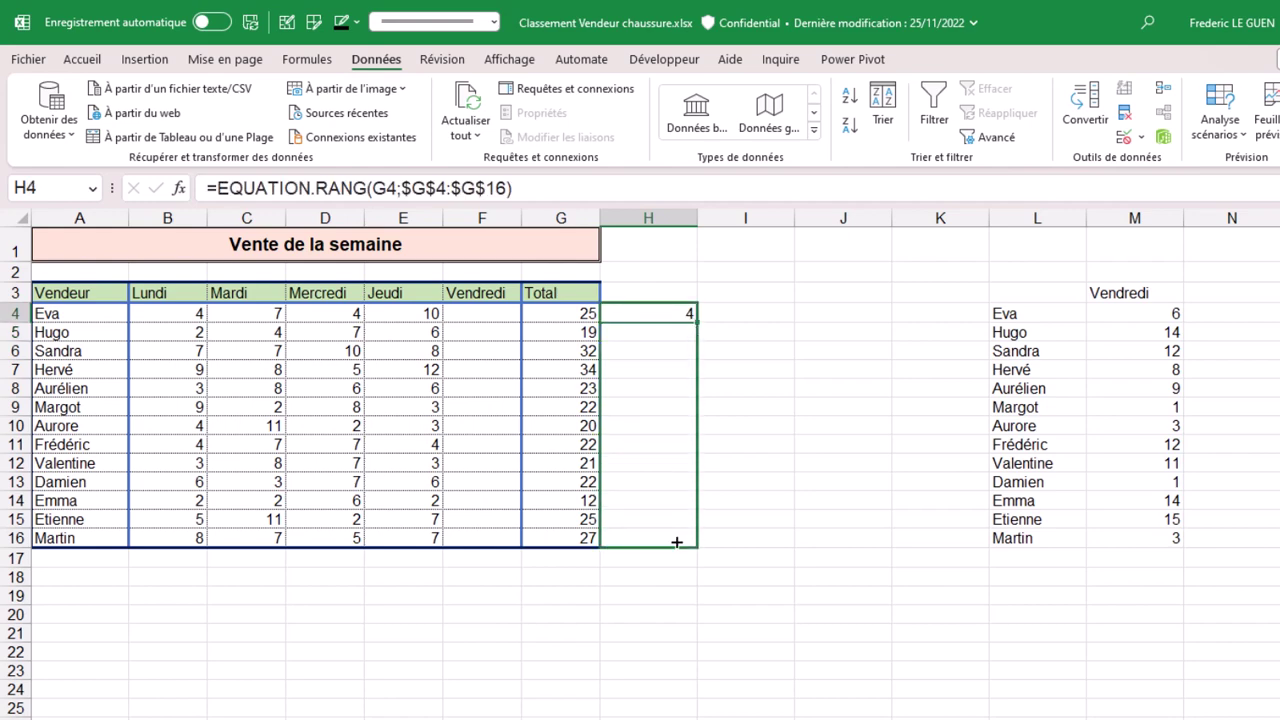
left_click(674, 369)
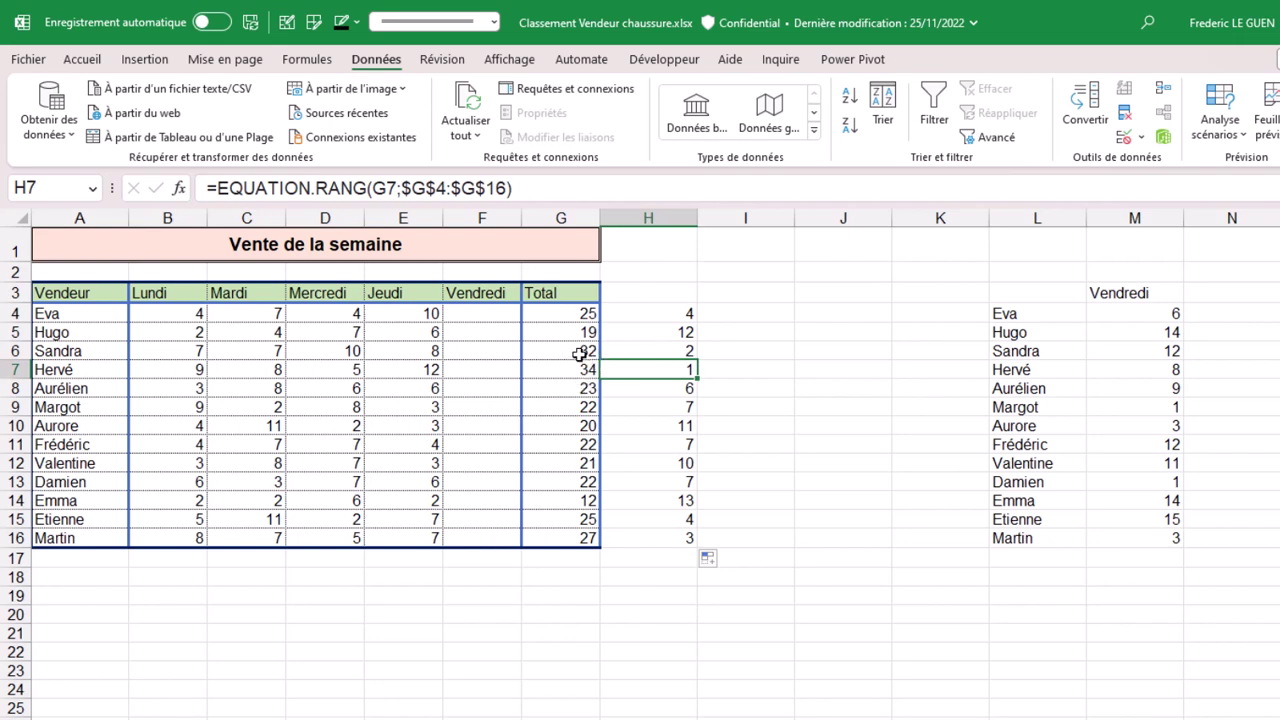
left_click_drag(1155, 315, 1131, 532)
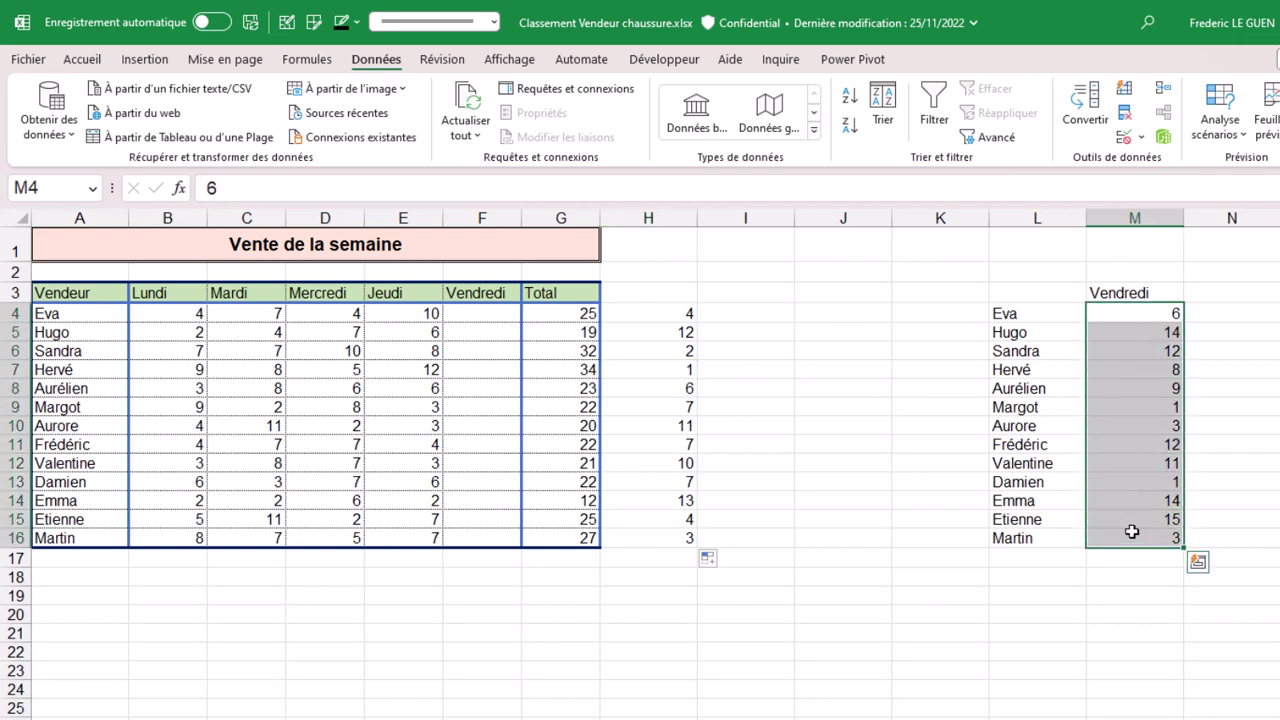
- Paste the copied Friday figures from M4:M16 into the Vendredi column starting at F4
key("ctrl+c")
left_click(504, 315)
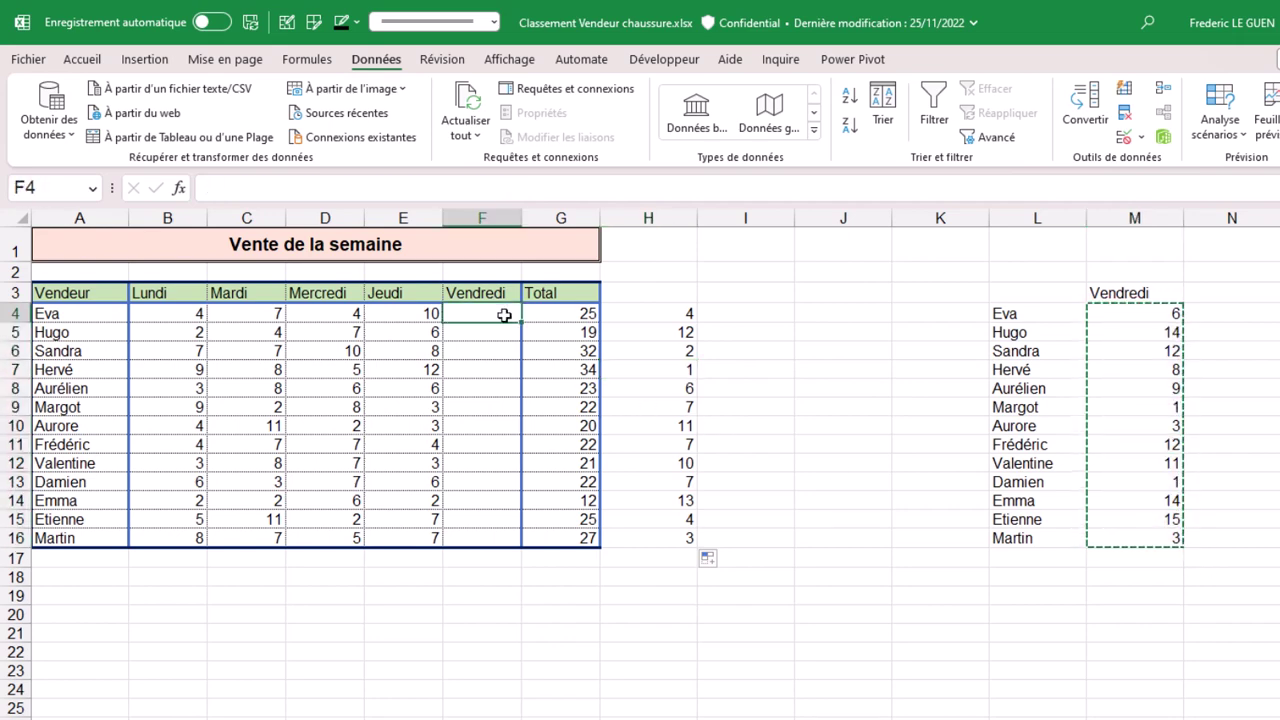
key("ctrl+v")
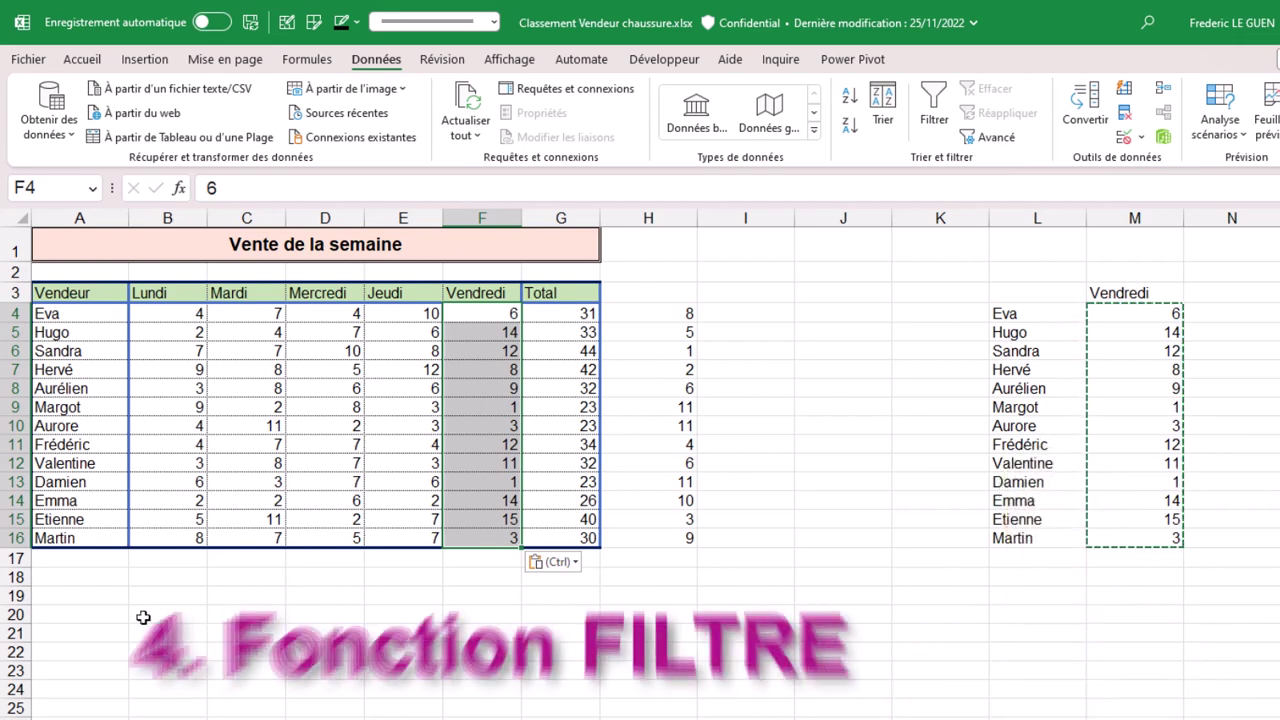
- Enter =FILTRE(A4:H16;H4:H16<=5) in A20 to list sellers ranked 5 or better
left_click(112, 616)
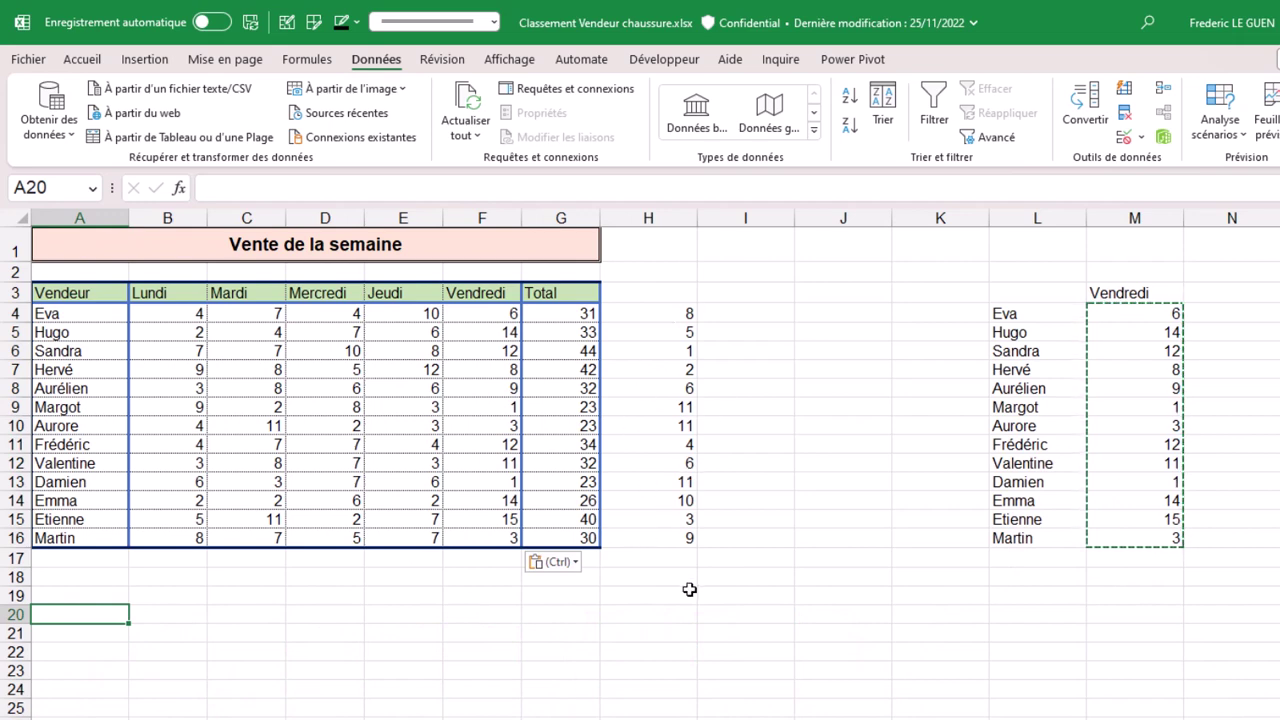
type("=filt")
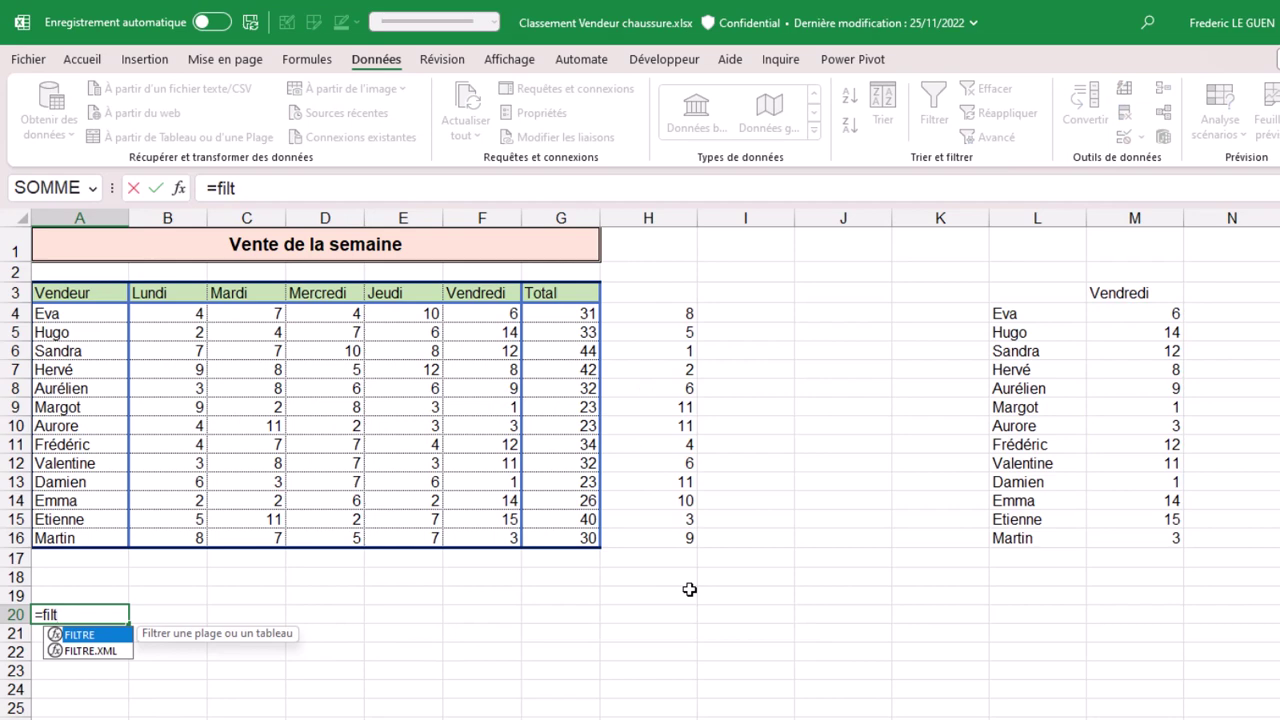
key("Tab")
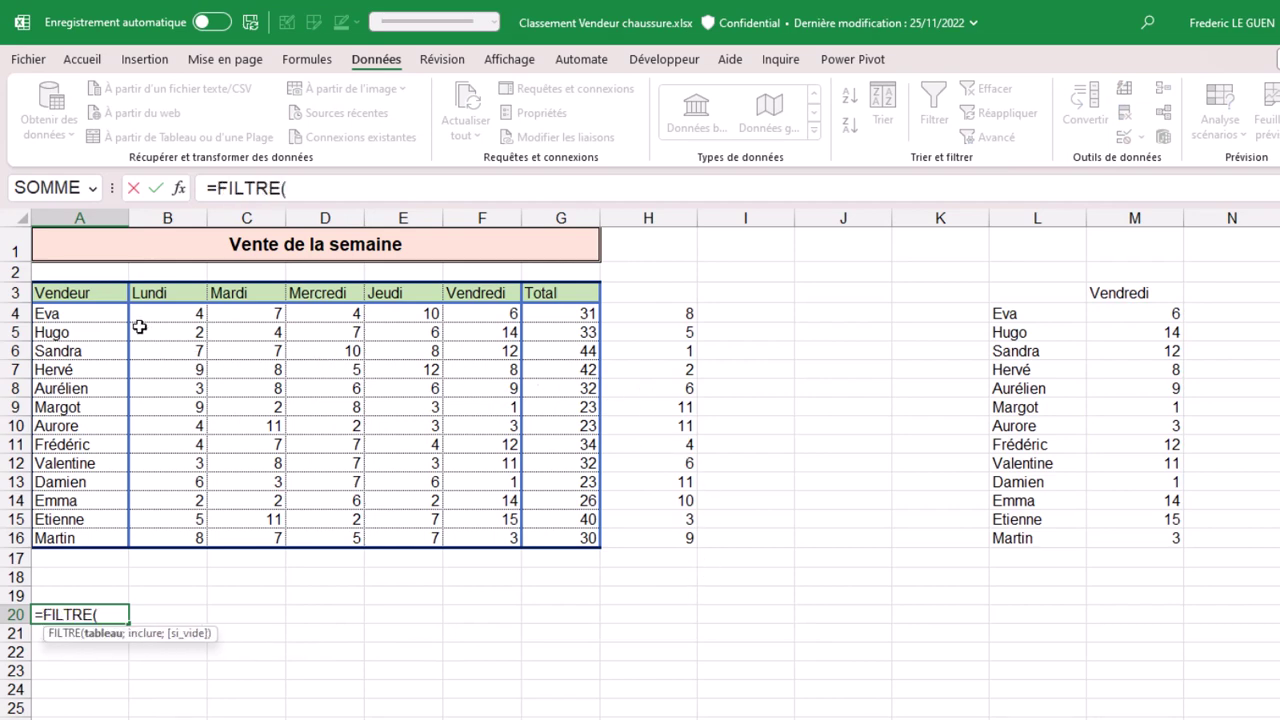
mouse_move(121, 314)
left_mouse_down()
mouse_move(641, 497)
mouse_move(663, 538)
left_mouse_up()
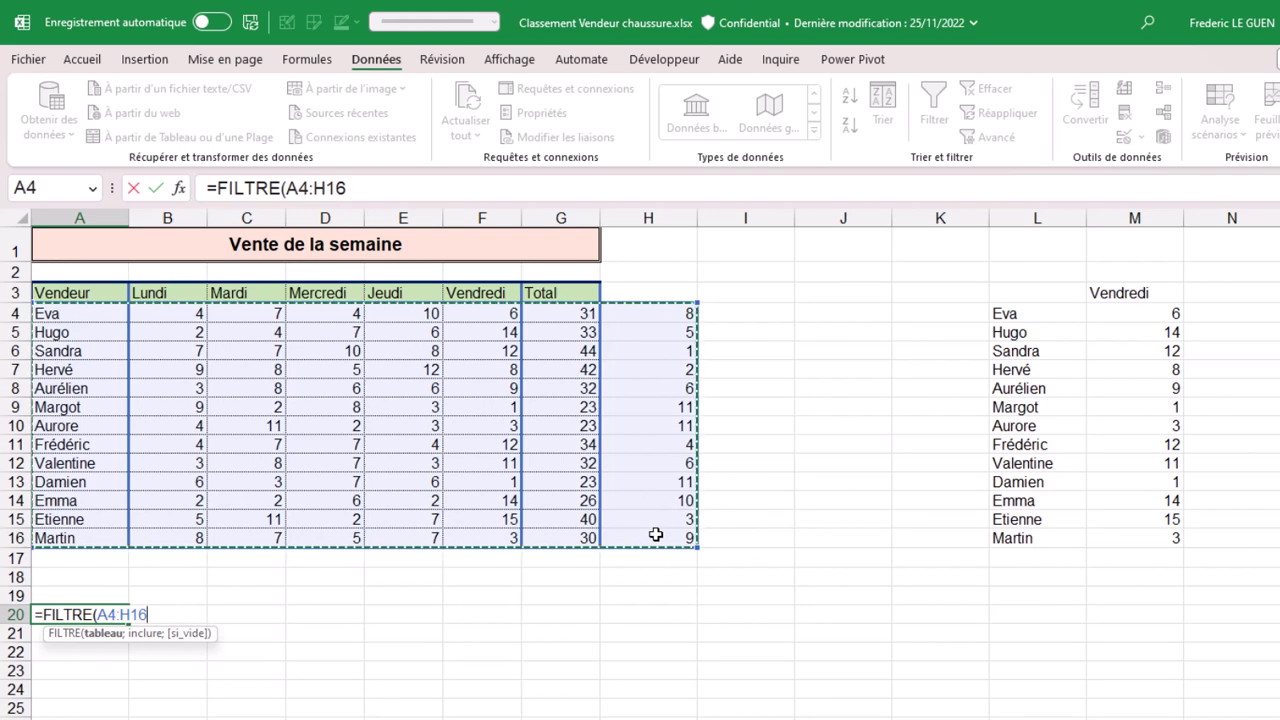
type(";")
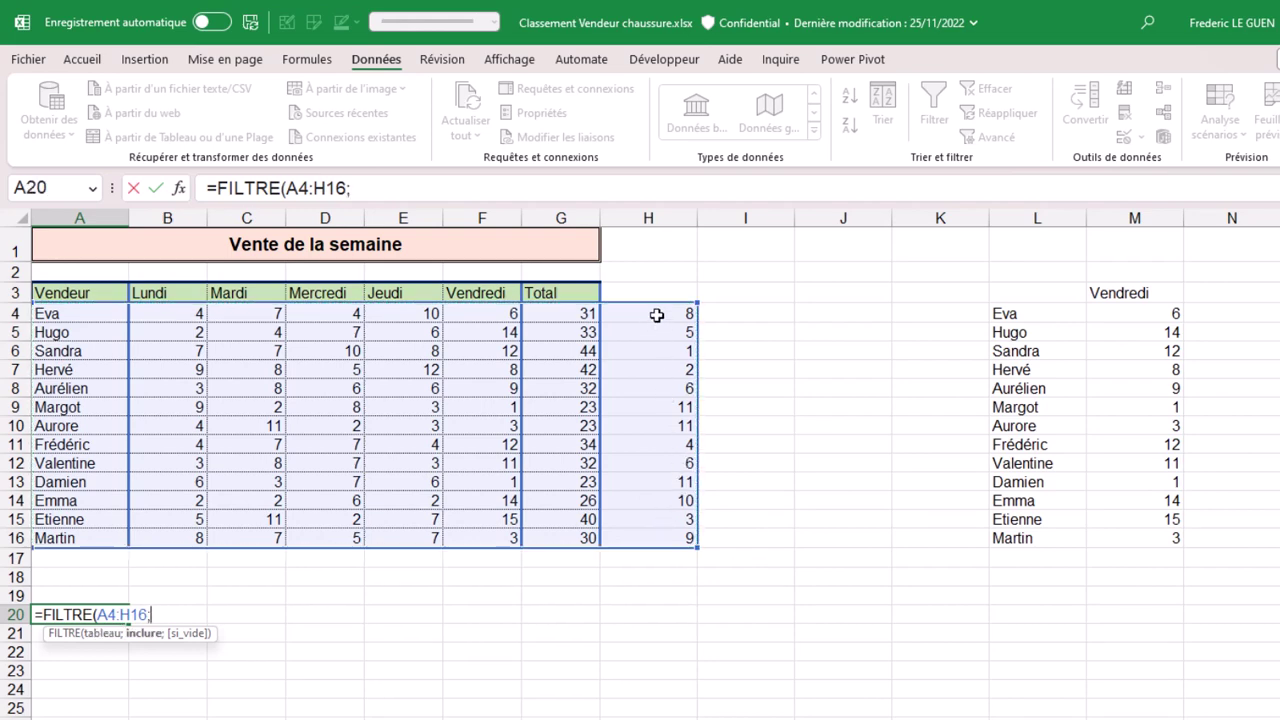
left_click_drag(656, 312, 657, 534)
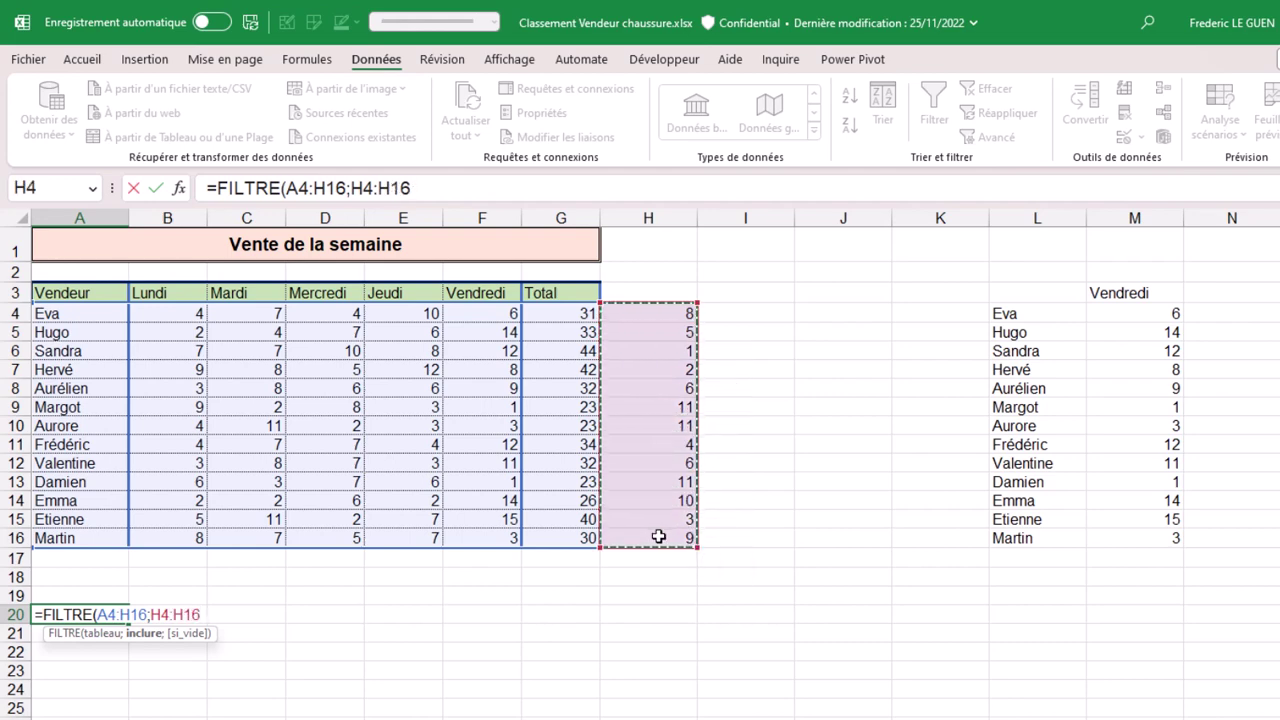
type("<=5")
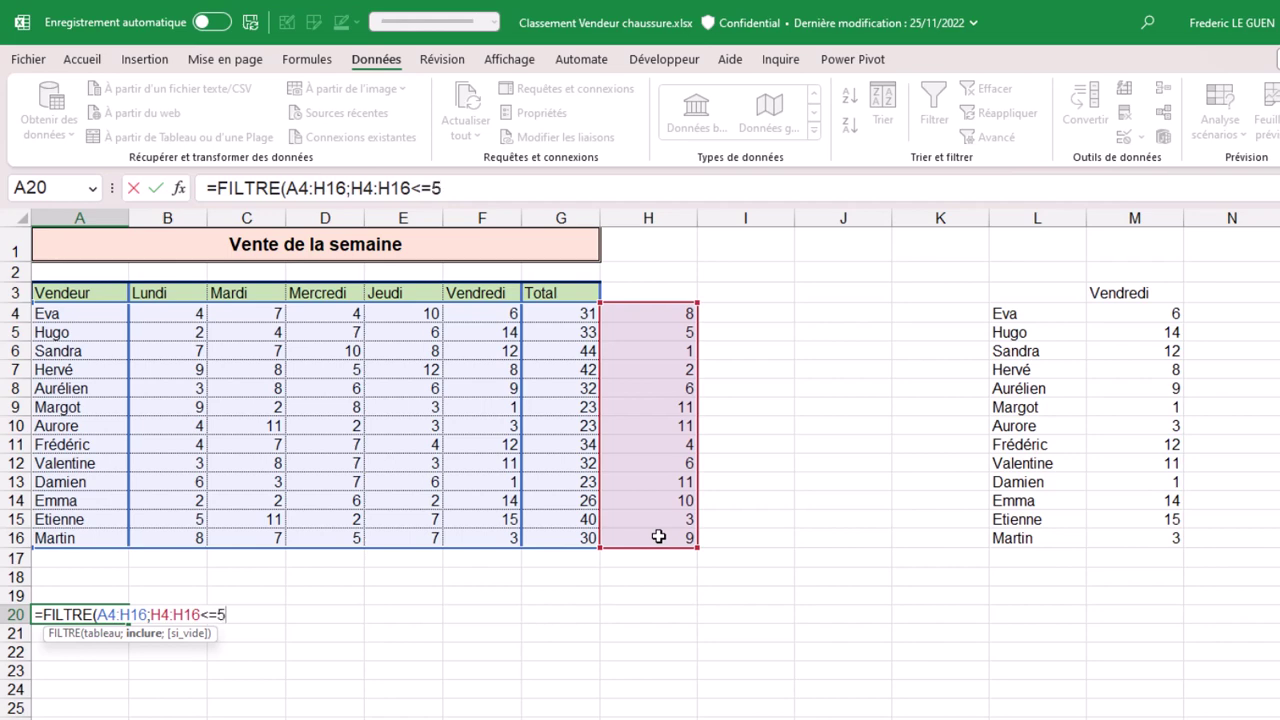
type(")")
key("Return")
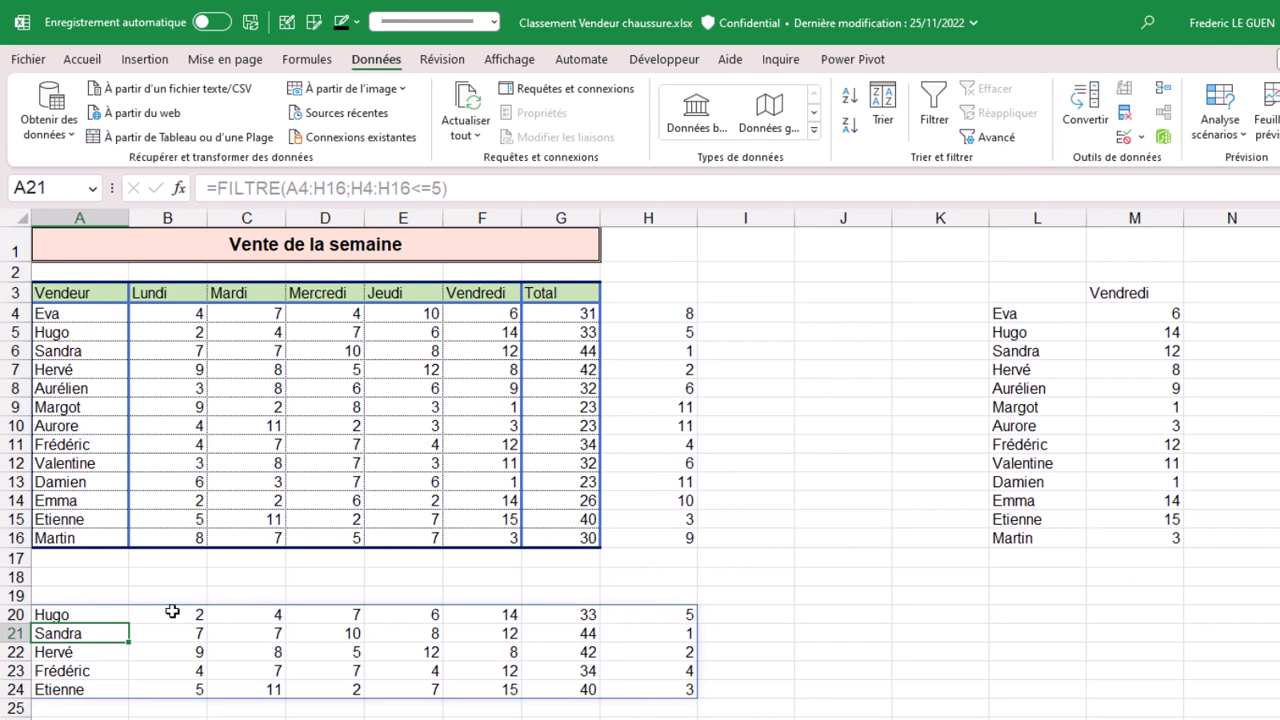
left_click(121, 618)
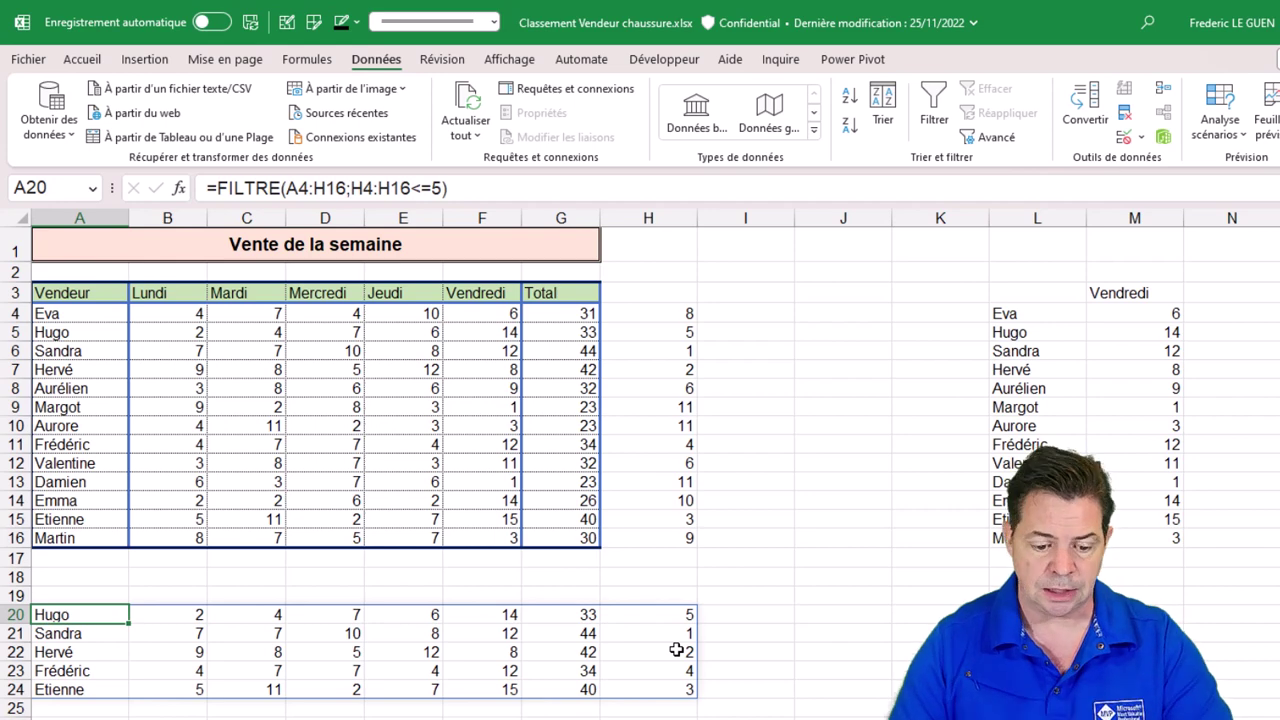
- Wrap the A20 FILTRE formula in TRIER, sorting column 8 with 1 - Croissant
left_click(222, 188)
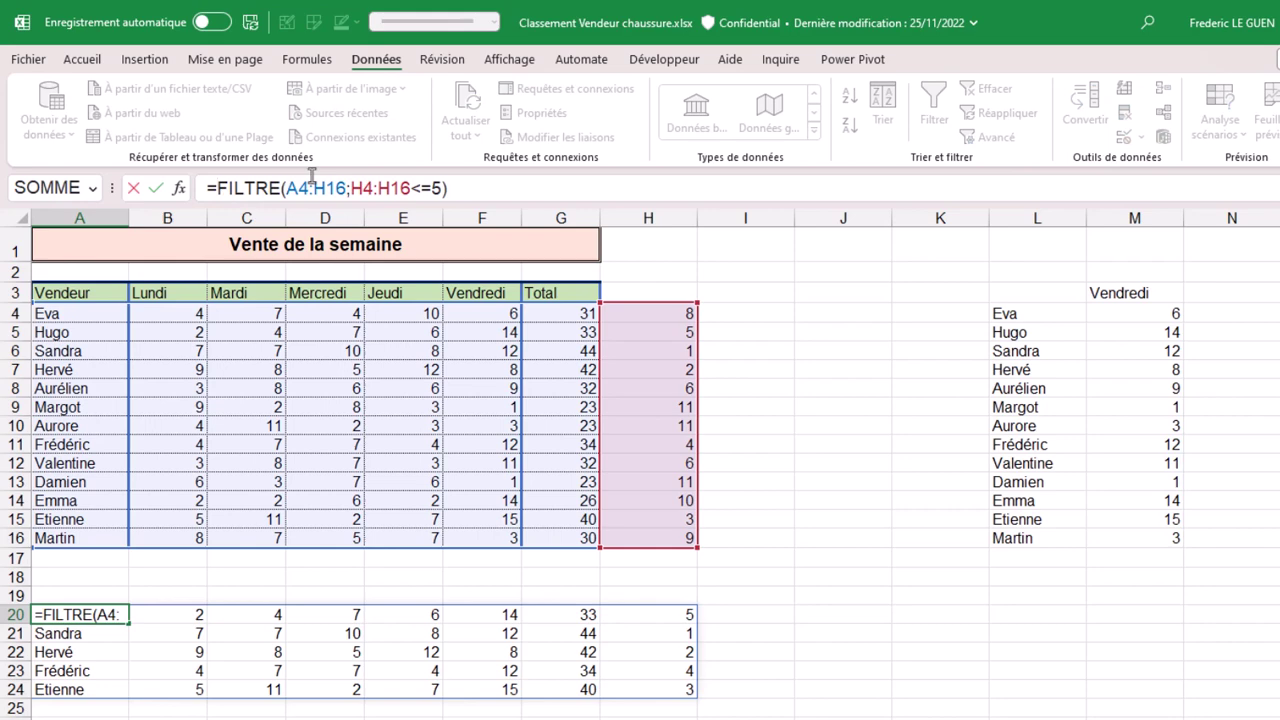
type("TRI")
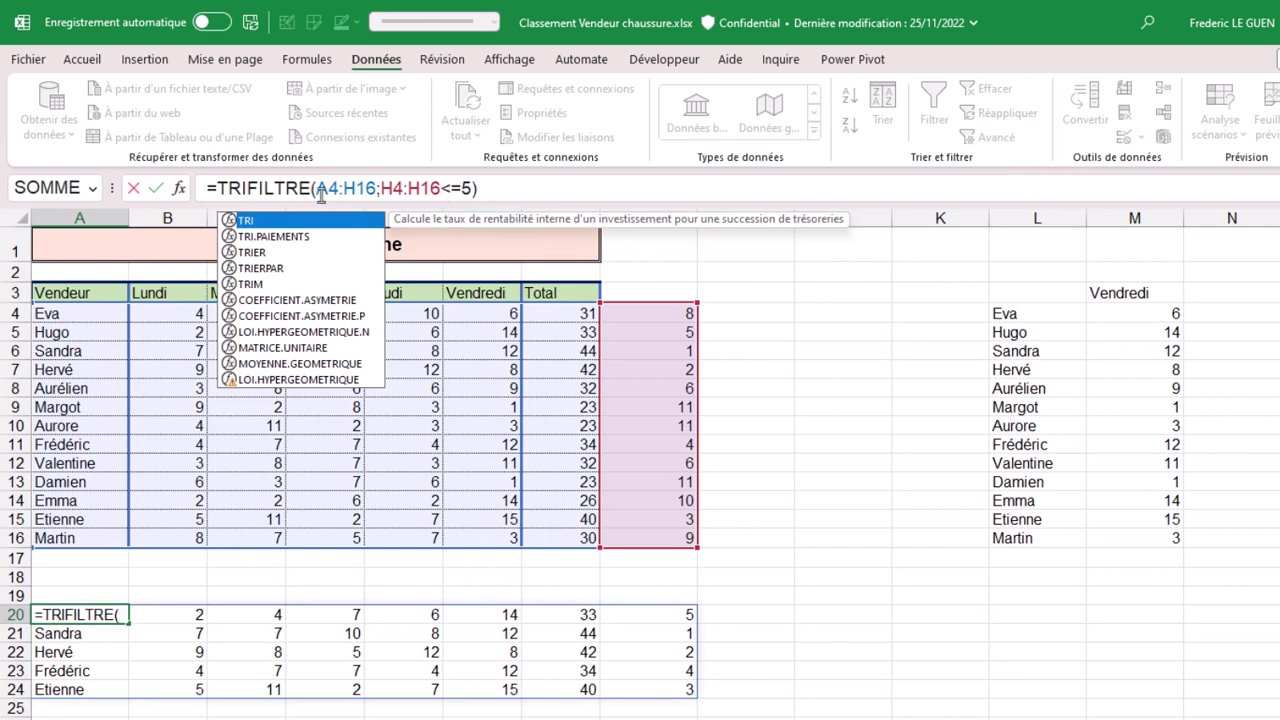
type("ER(")
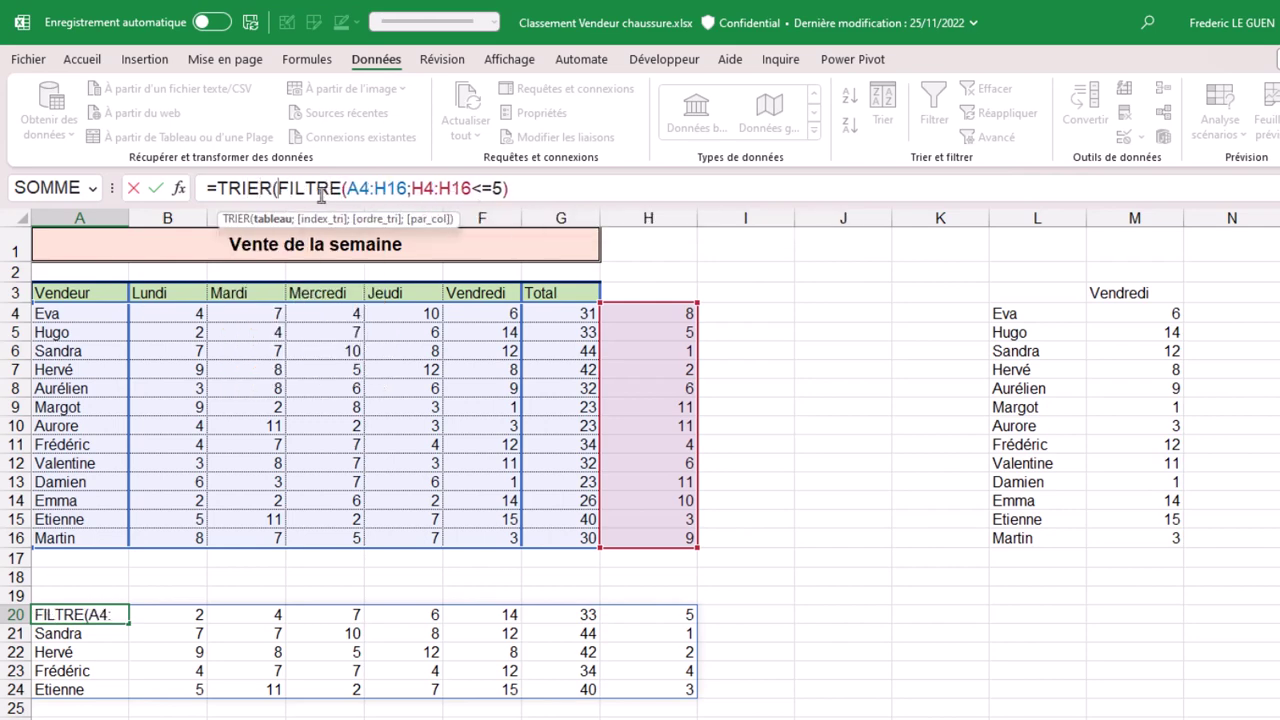
left_click(527, 188)
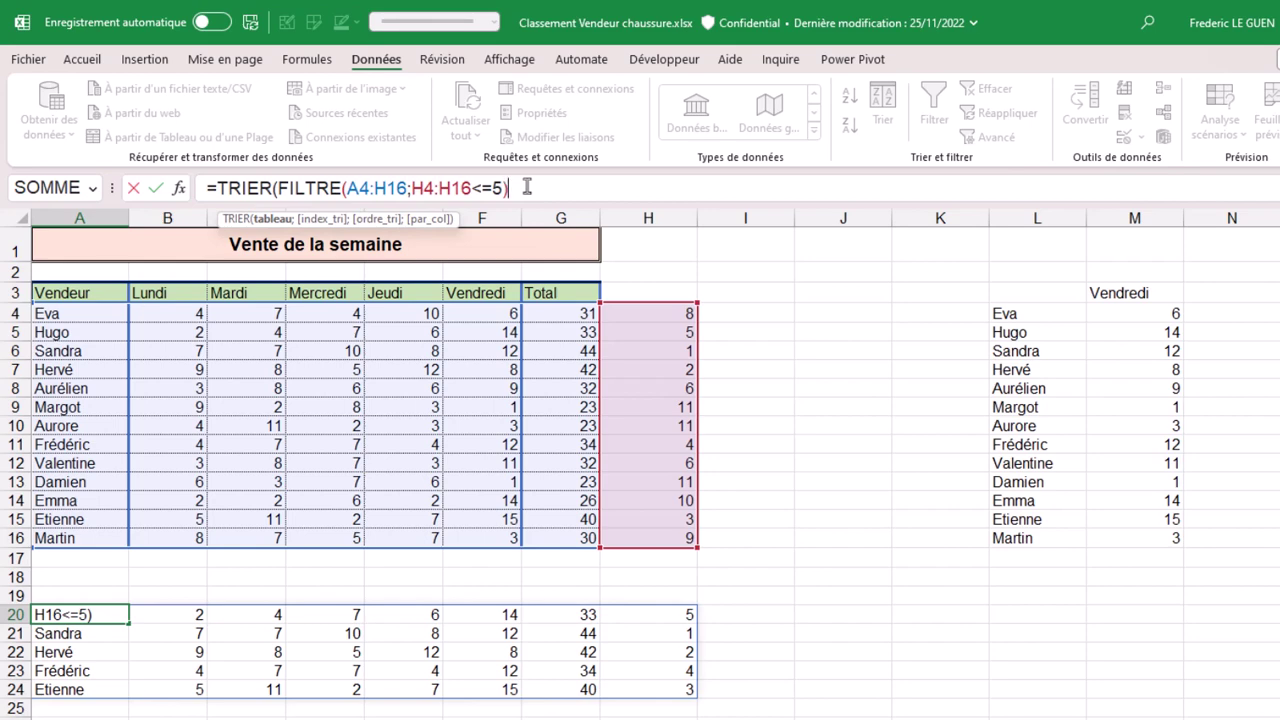
type(";8")
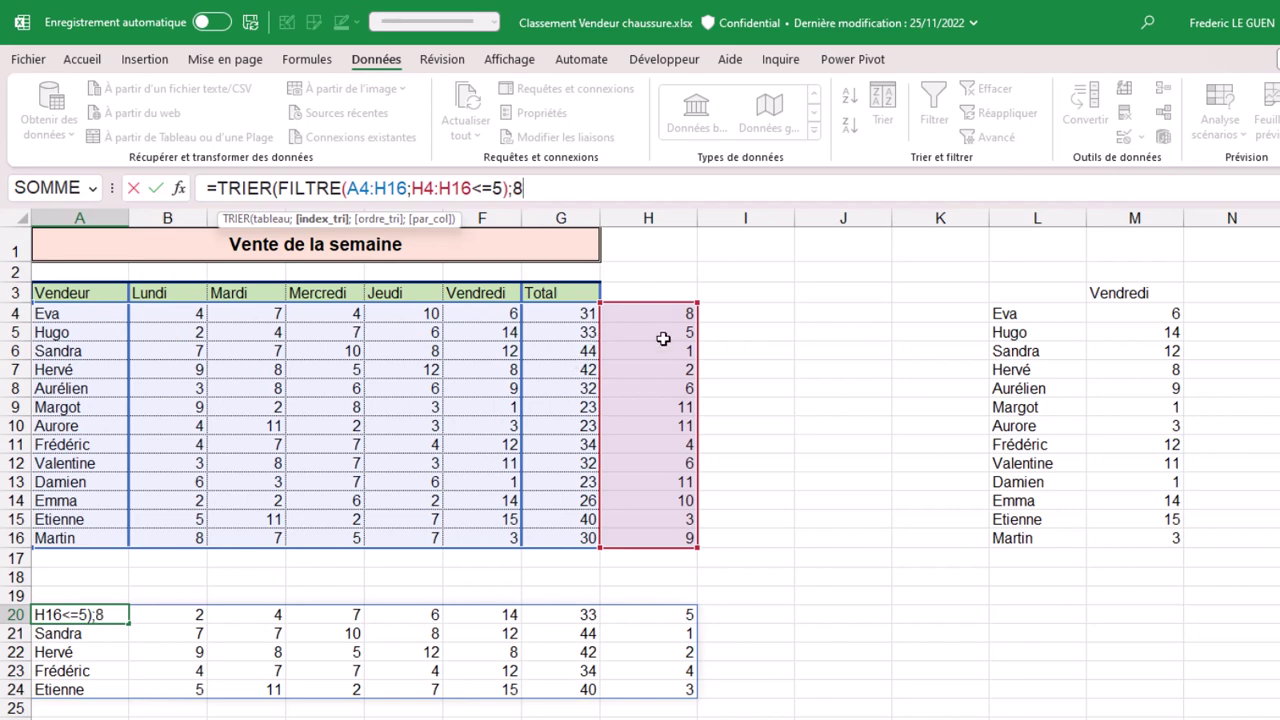
type(";")
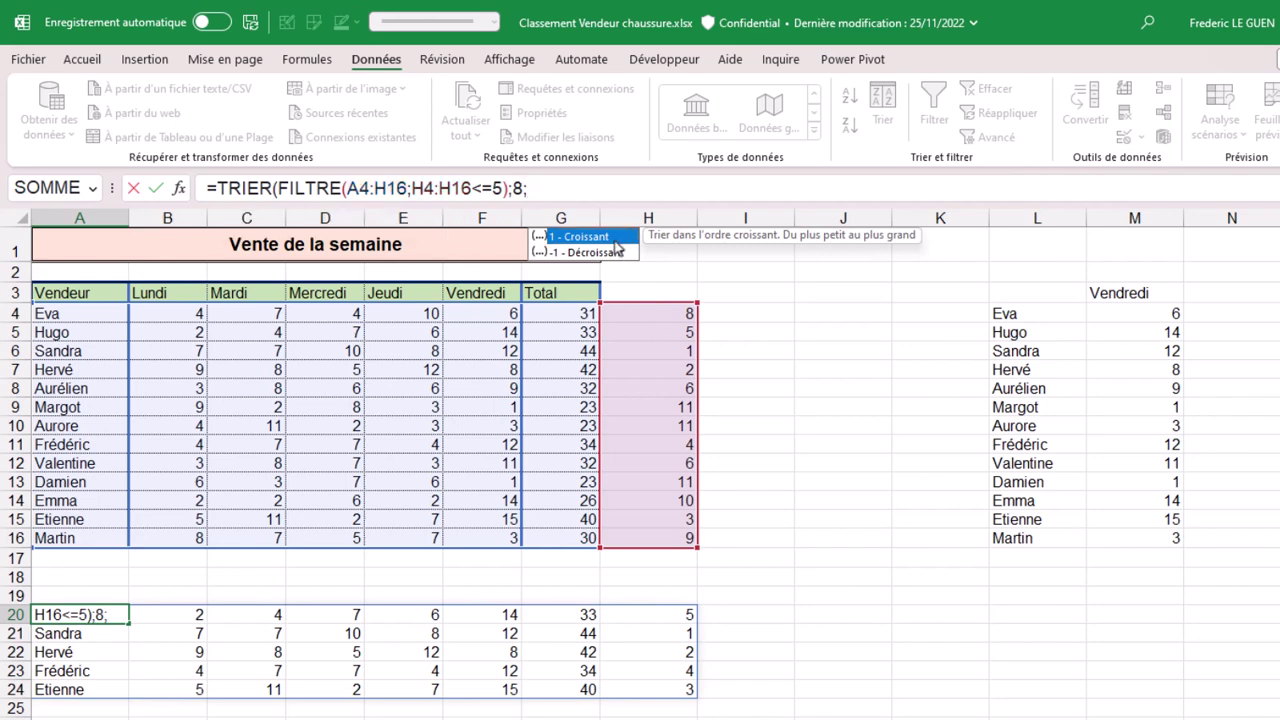
double_click(615, 238)
type(")")
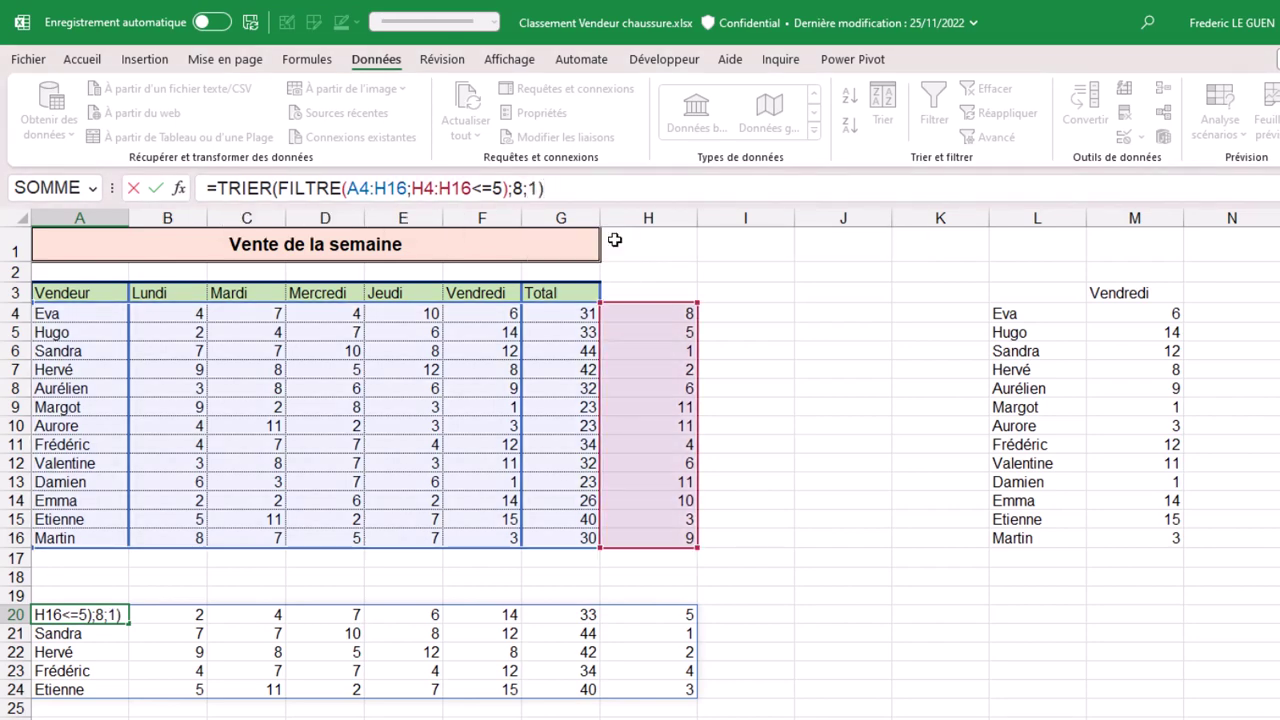
key("Return")
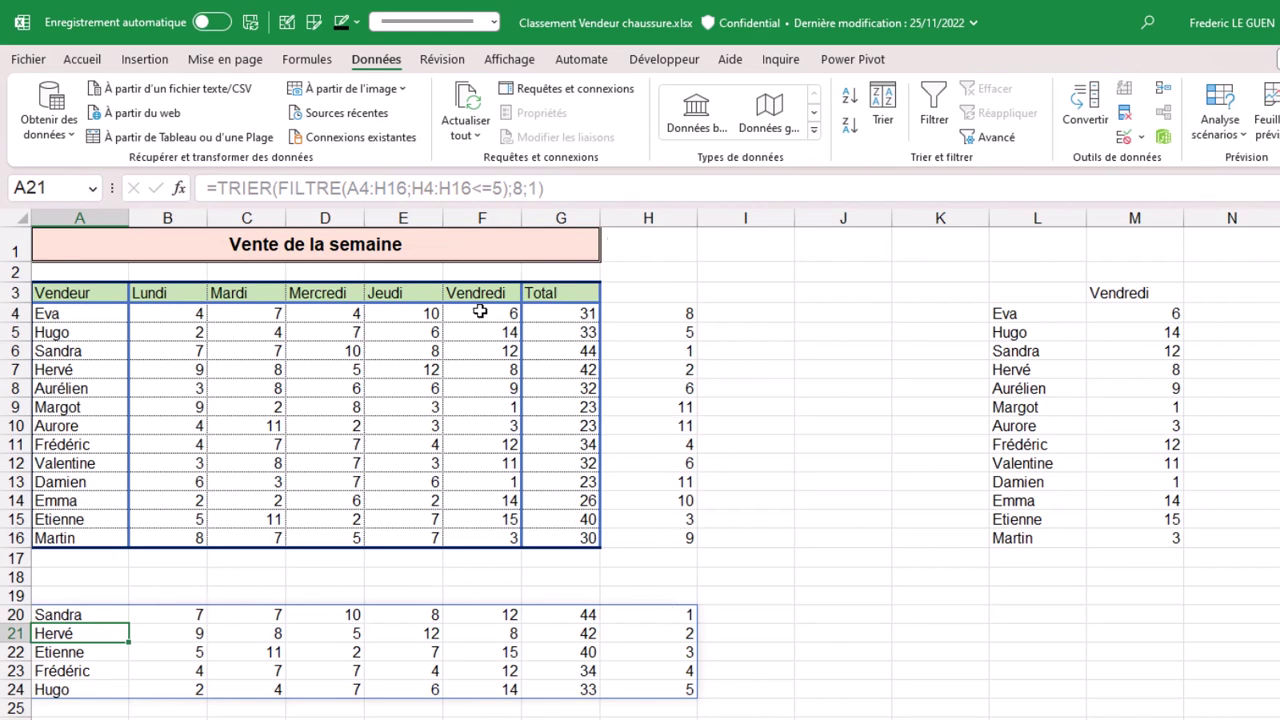
left_click_drag(480, 312, 490, 536)
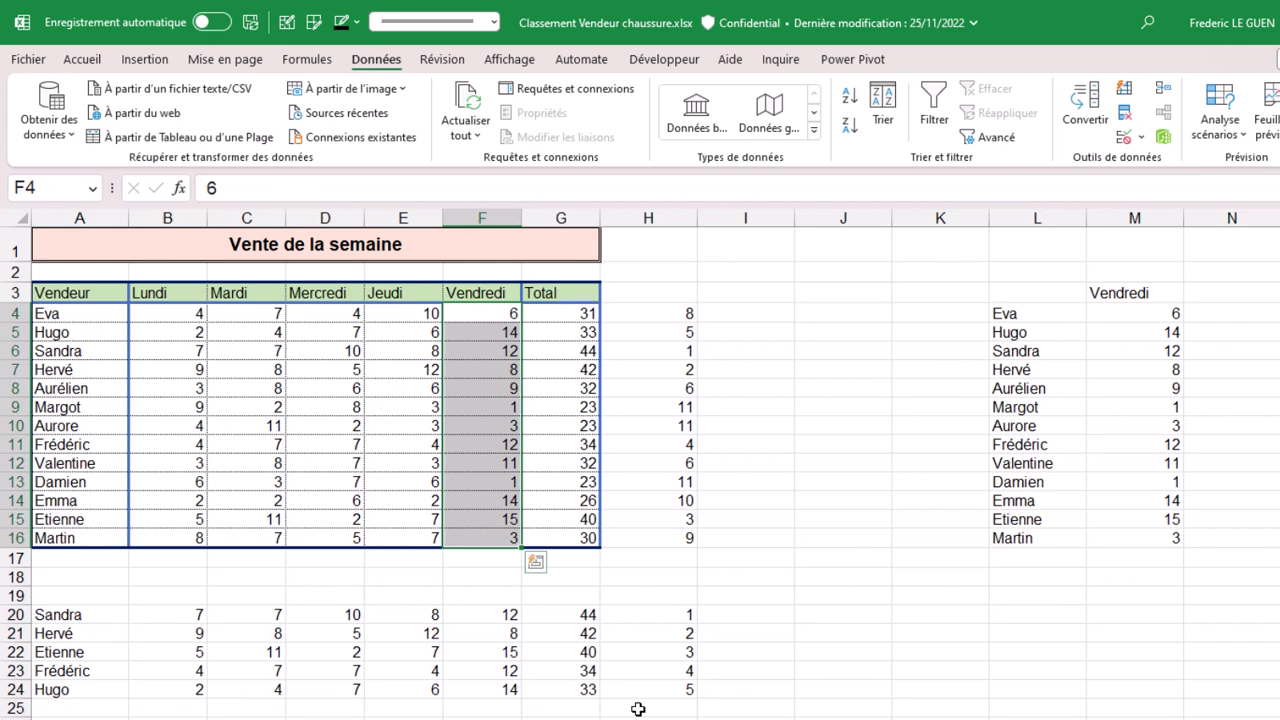
- Delete the Friday sales values in F4:F16
key("Delete")
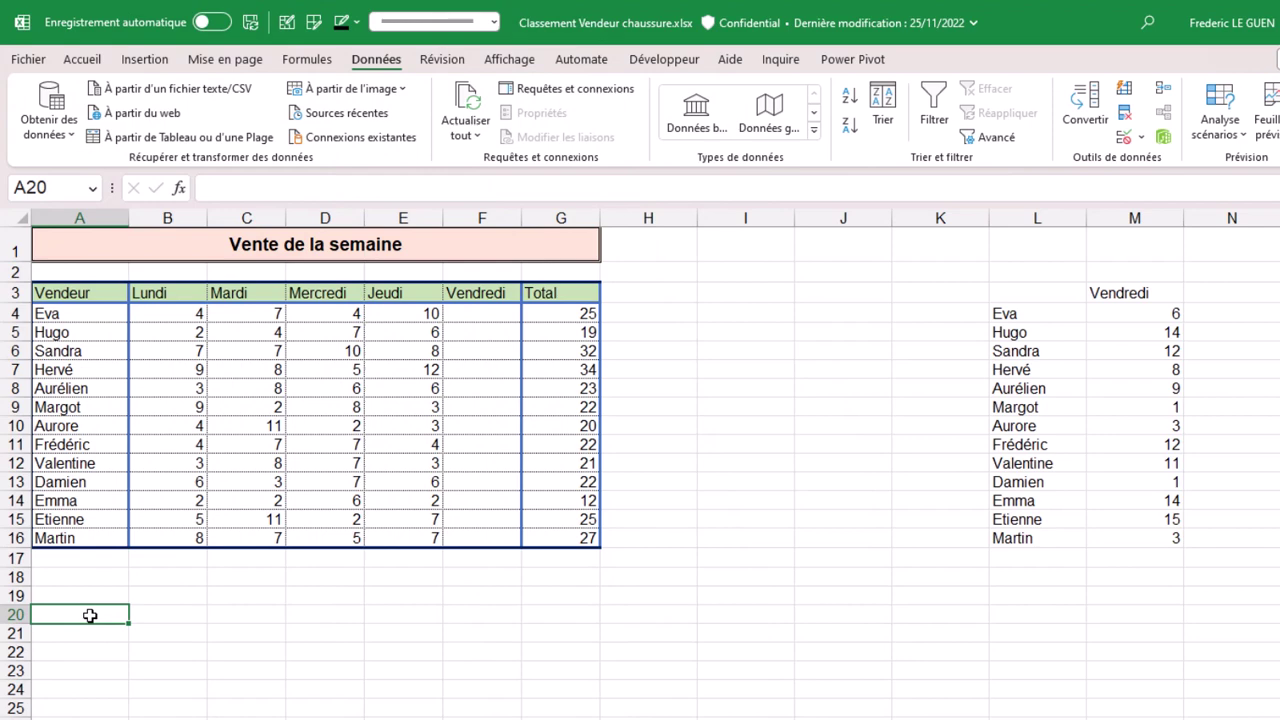
- Enter =TRIER(A4:G16;7;-1) in A20 to sort all sellers by Total, descending
type("=tr")
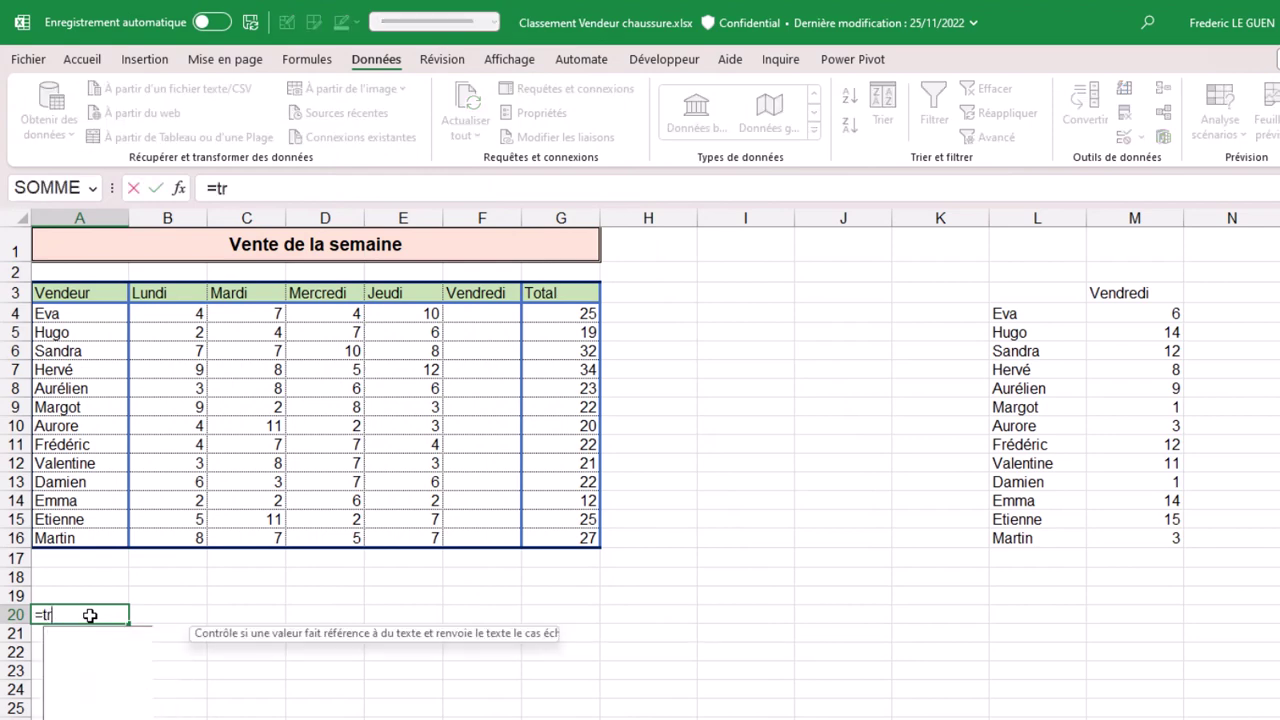
type("ier")
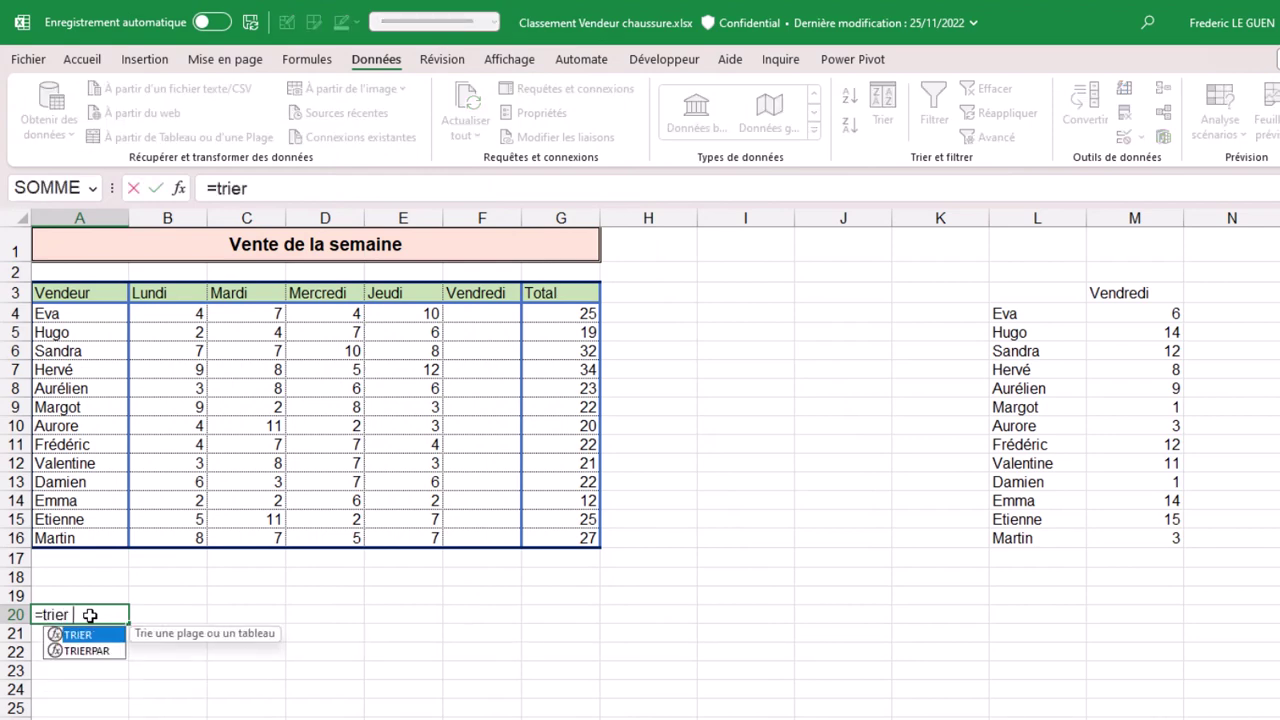
type("(")
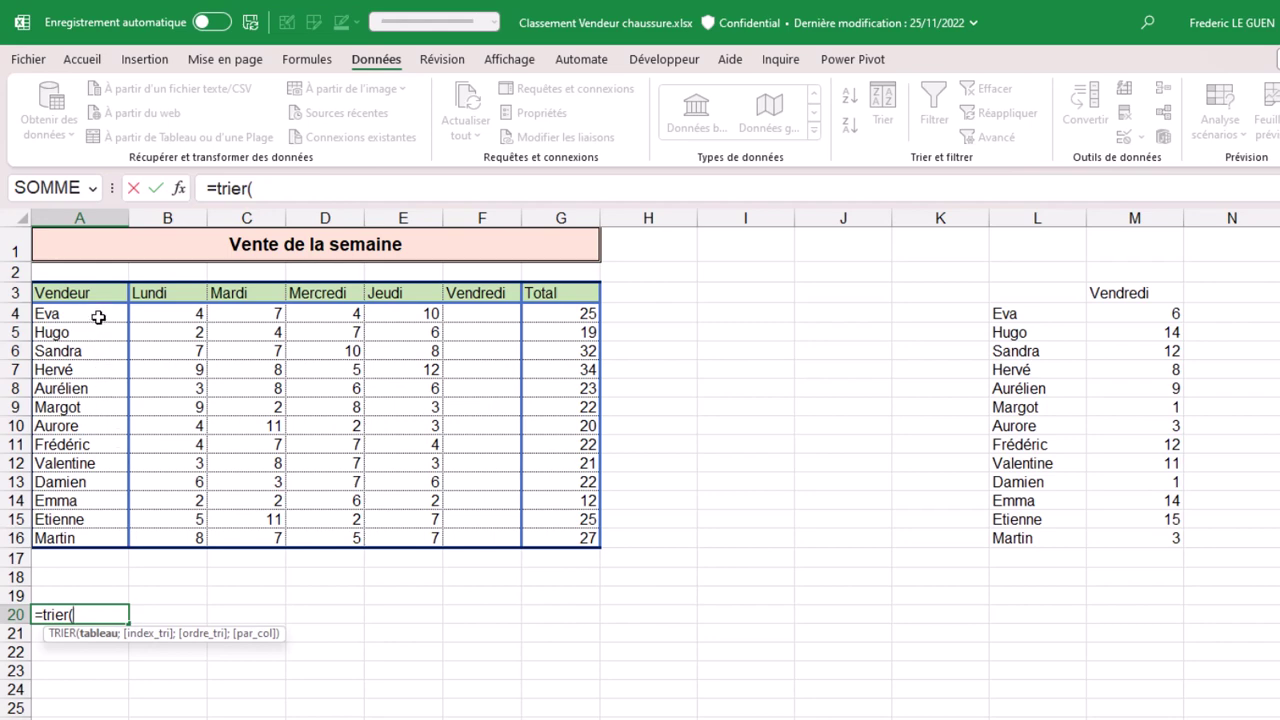
left_click_drag(98, 317, 563, 540)
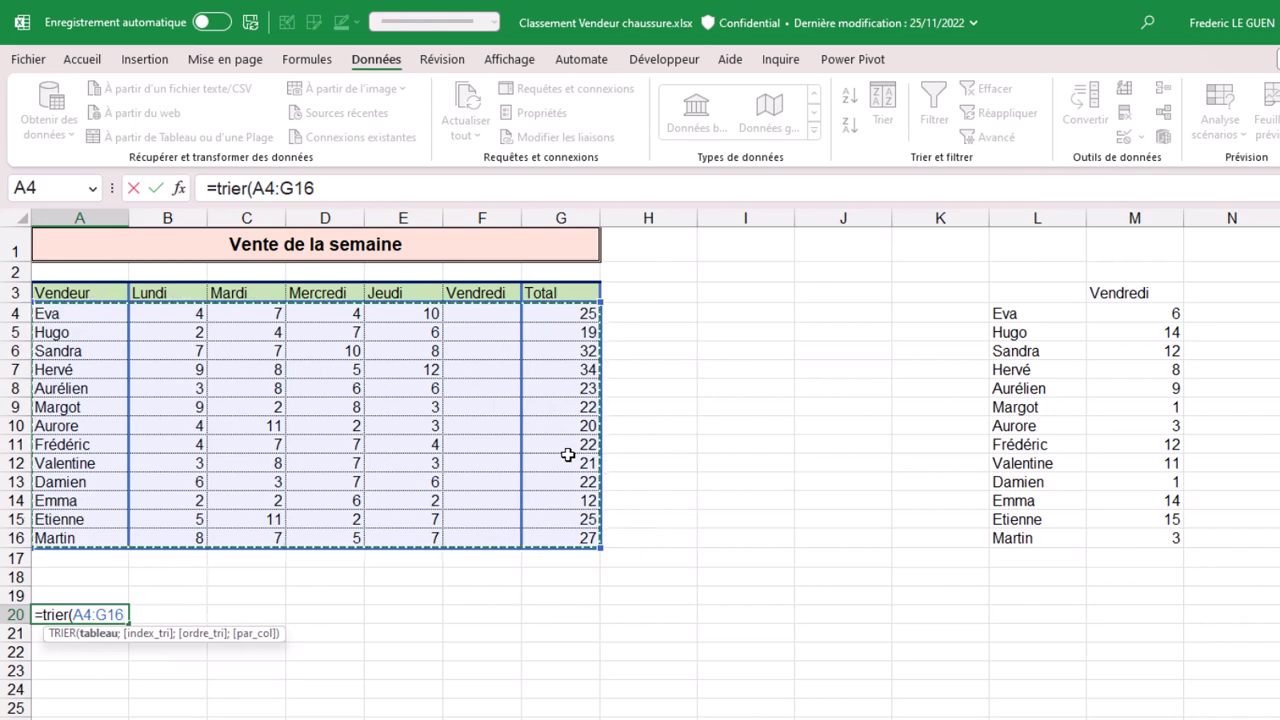
type(";")
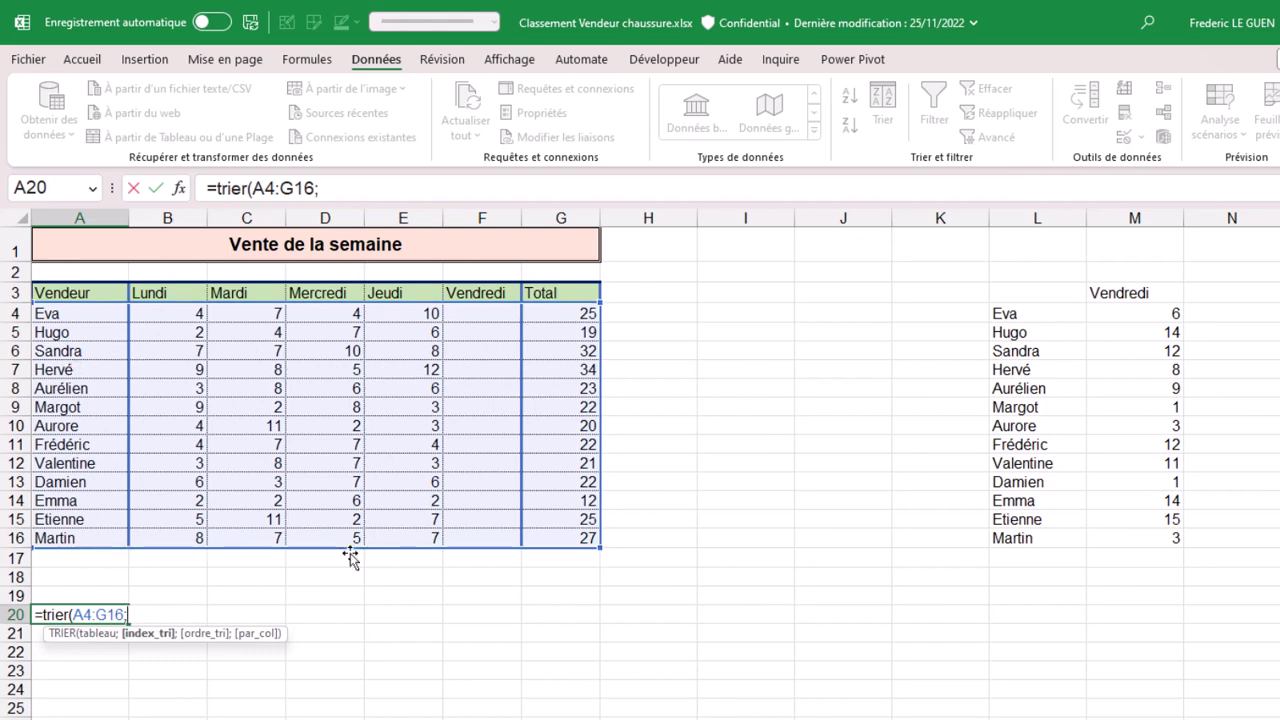
type("7")
type(";")
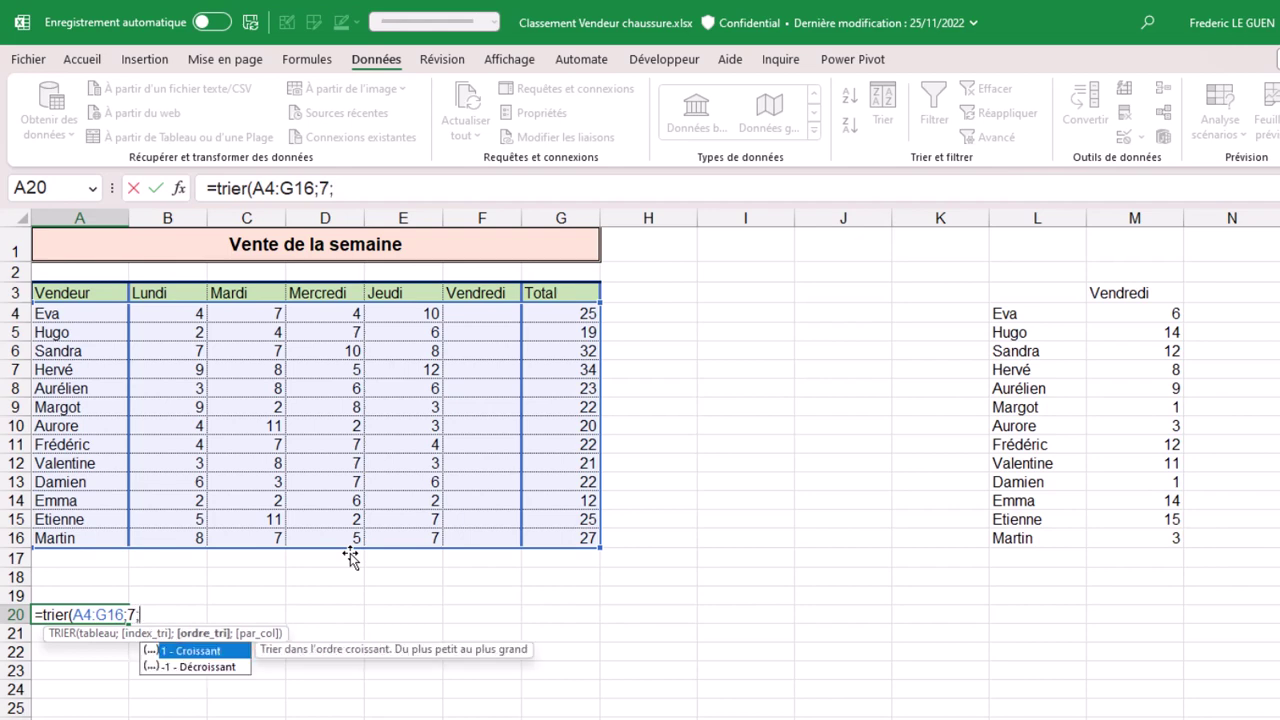
key("Down")
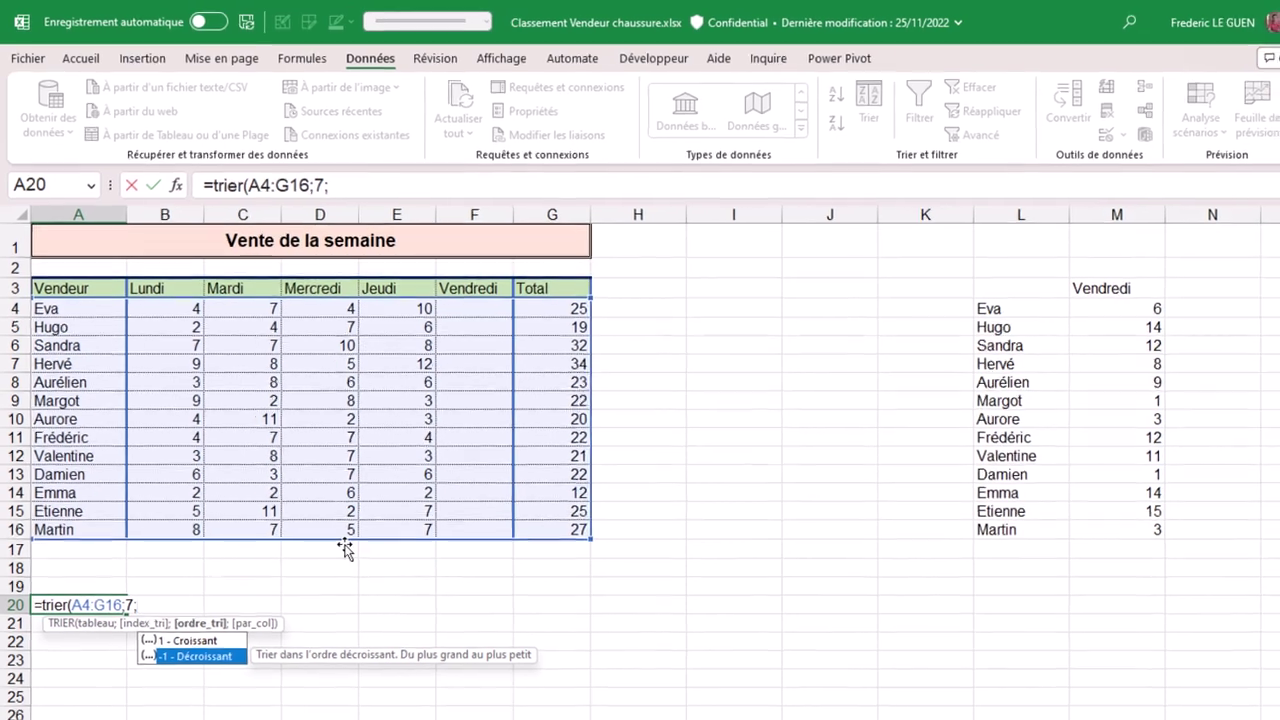
key("Tab")
type(")")
key("Return")
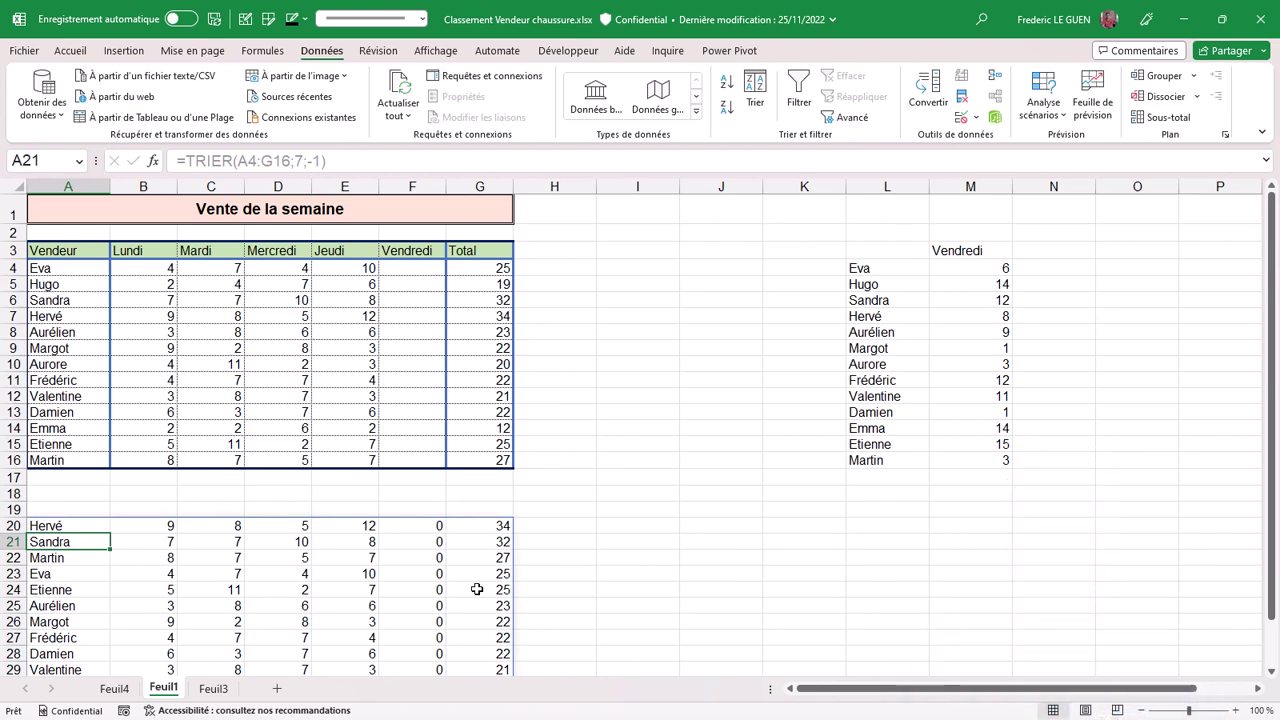
- Wrap the A20 sort formula in CHOISIRLIGNES with row 1 to show only the top seller
left_click(98, 528)
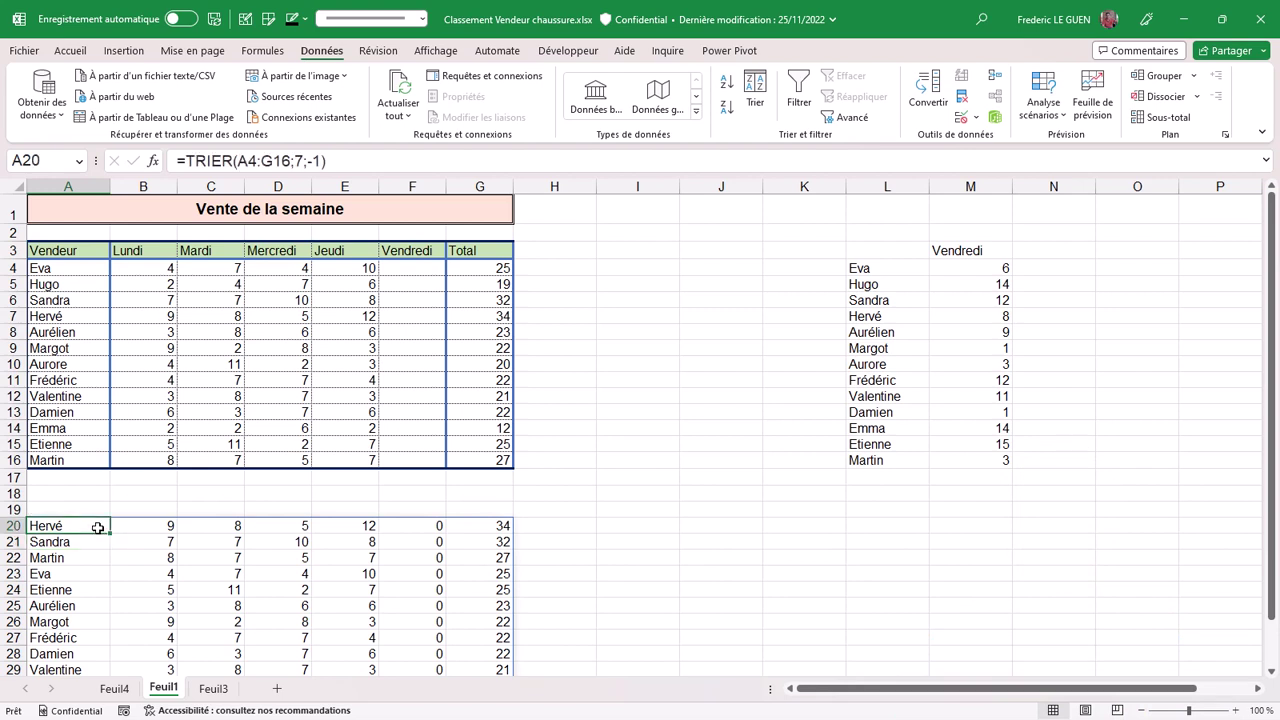
left_click(185, 163)
type("CHOI")
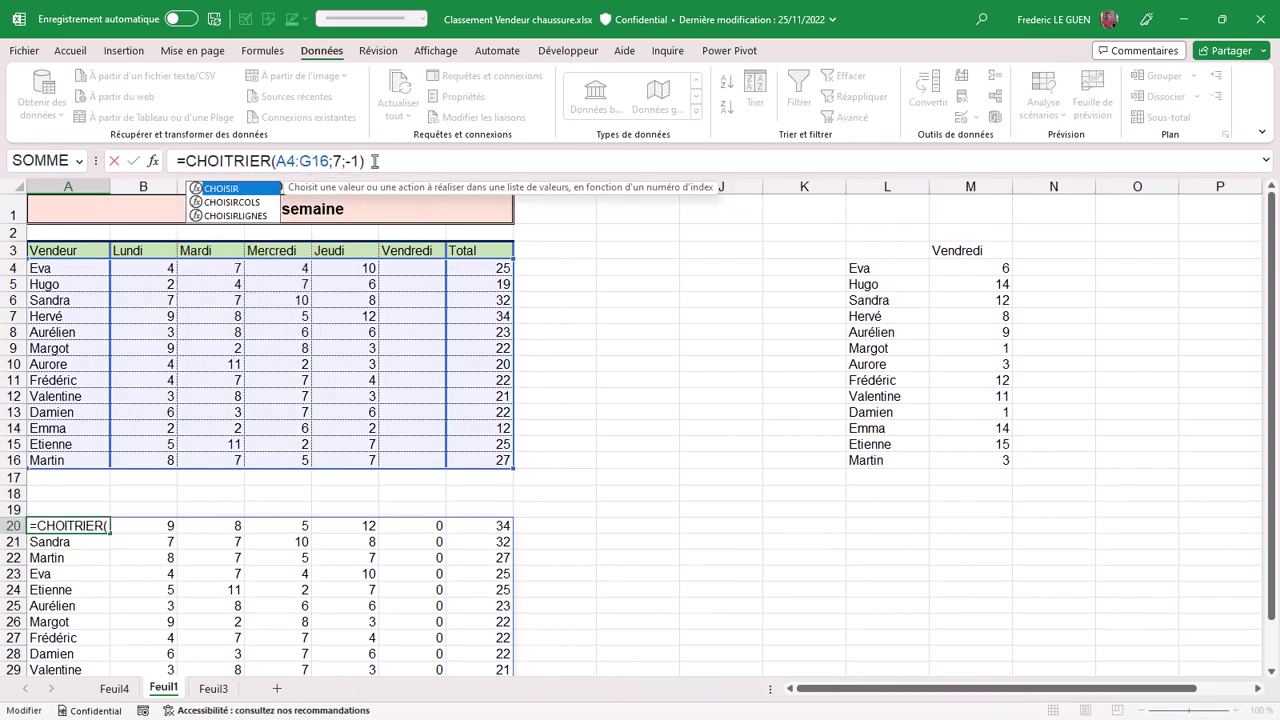
type("SIR")
key("Down")
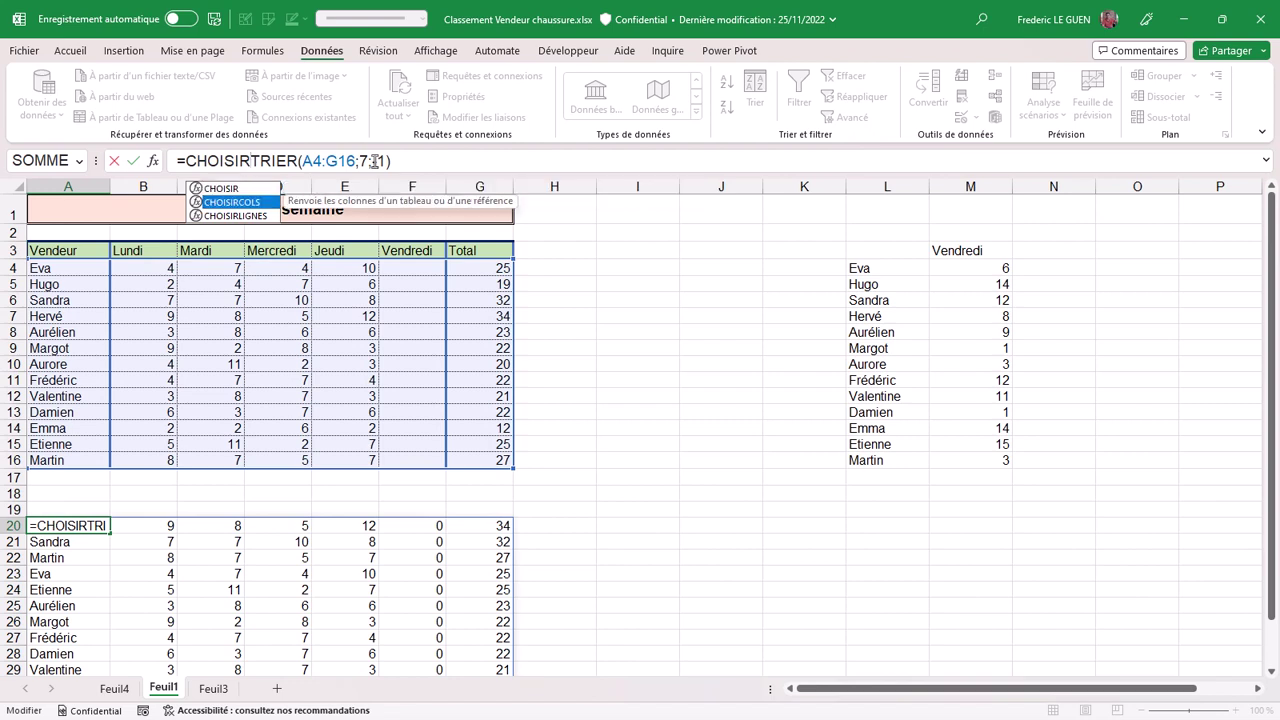
key("Down")
key("Tab")
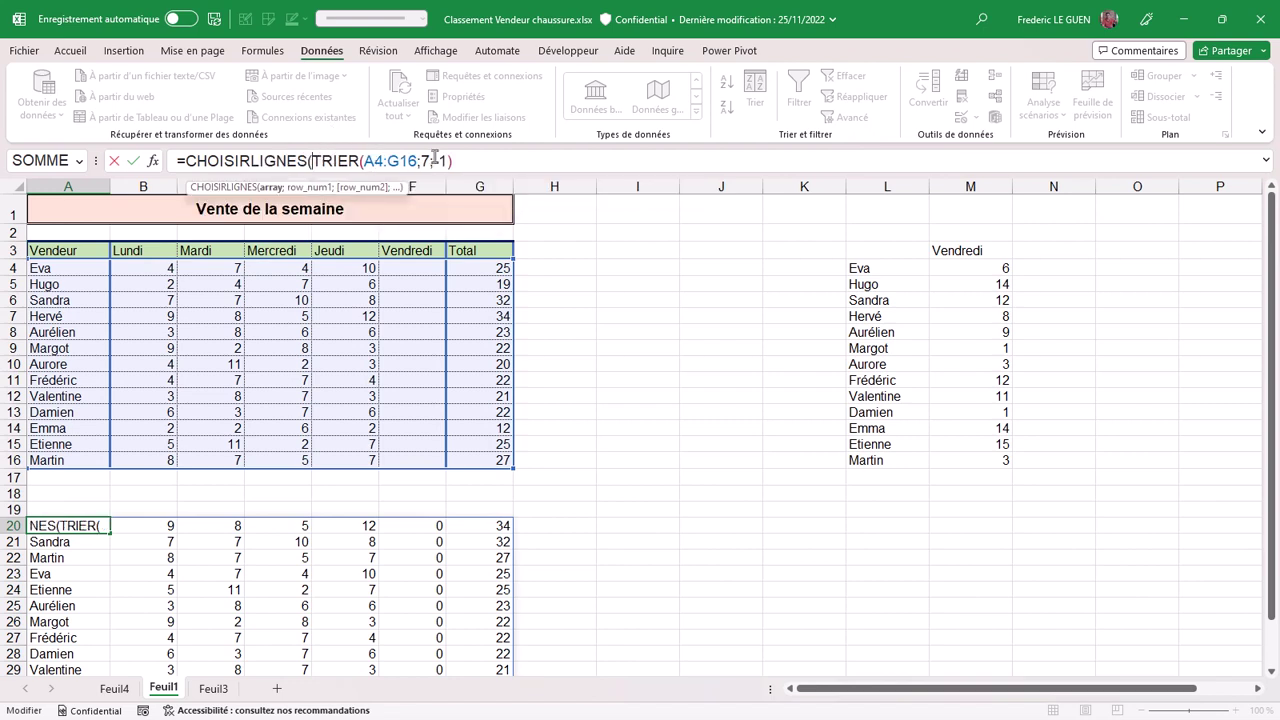
left_click(462, 160)
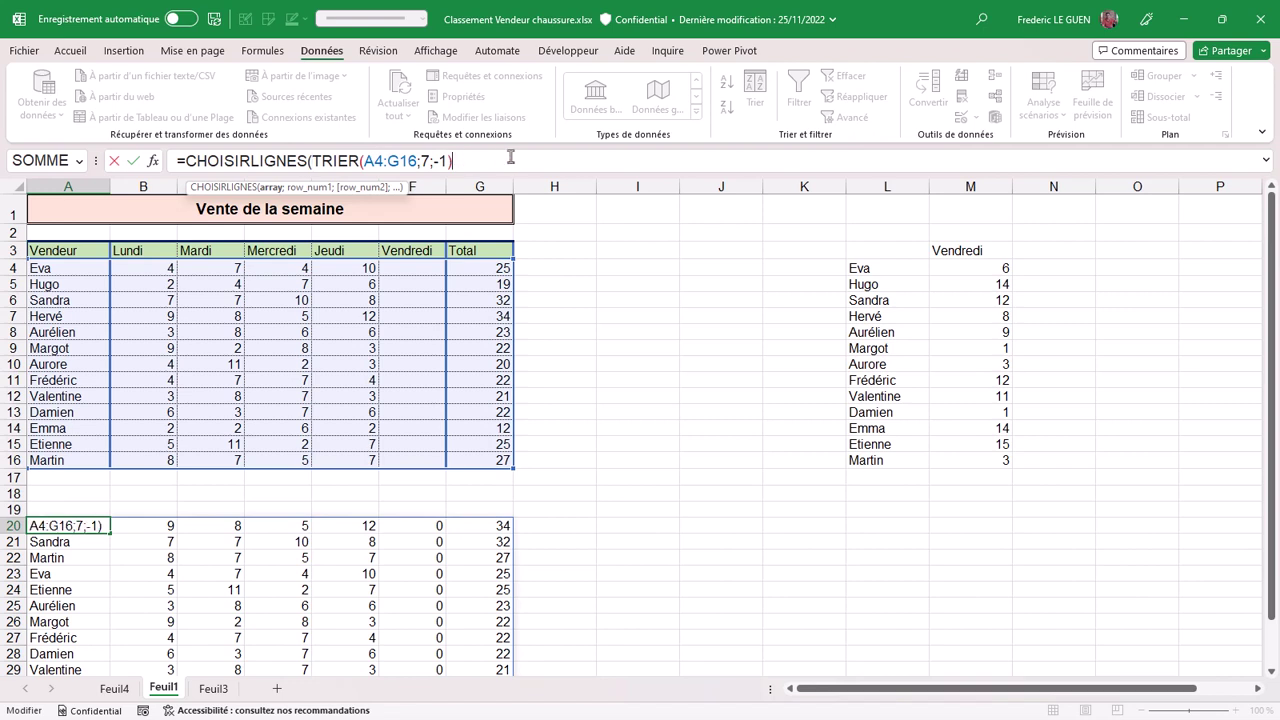
type(";")
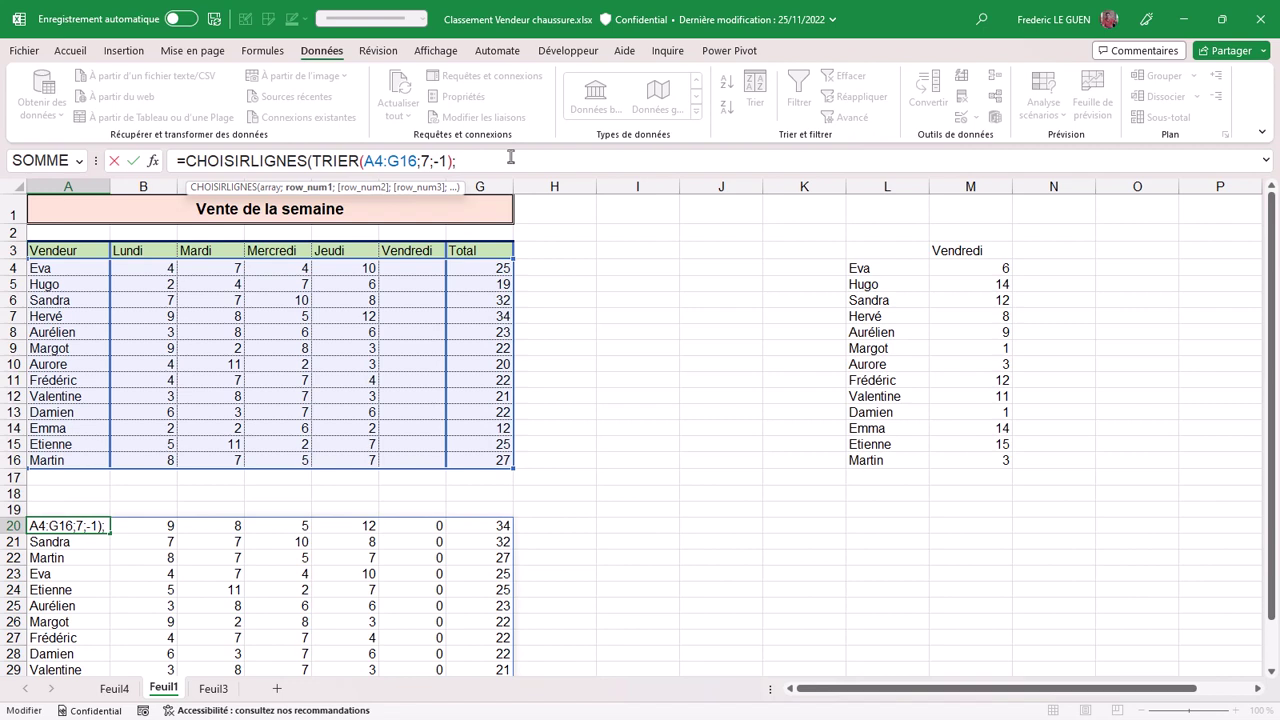
type("1)")
key("Return")
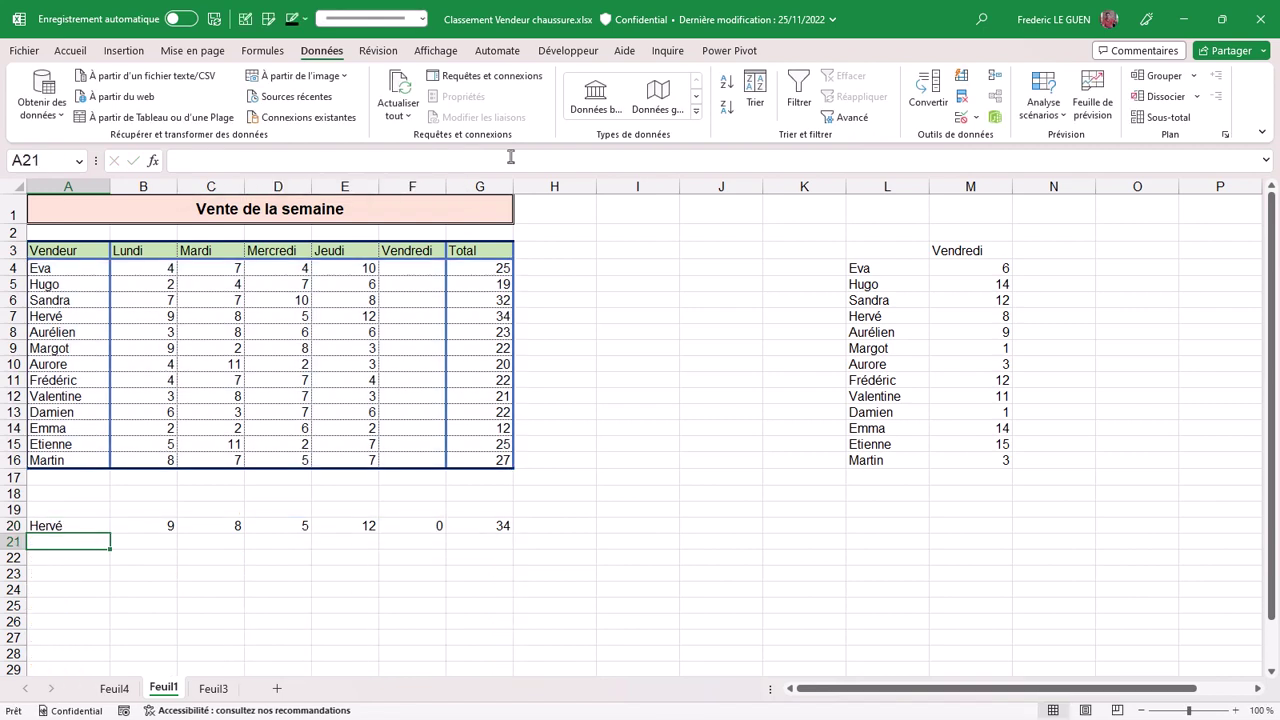
- Change the CHOISIRLIGNES rows to 1;2 so Hervé and Sandra both appear
left_click(104, 521)
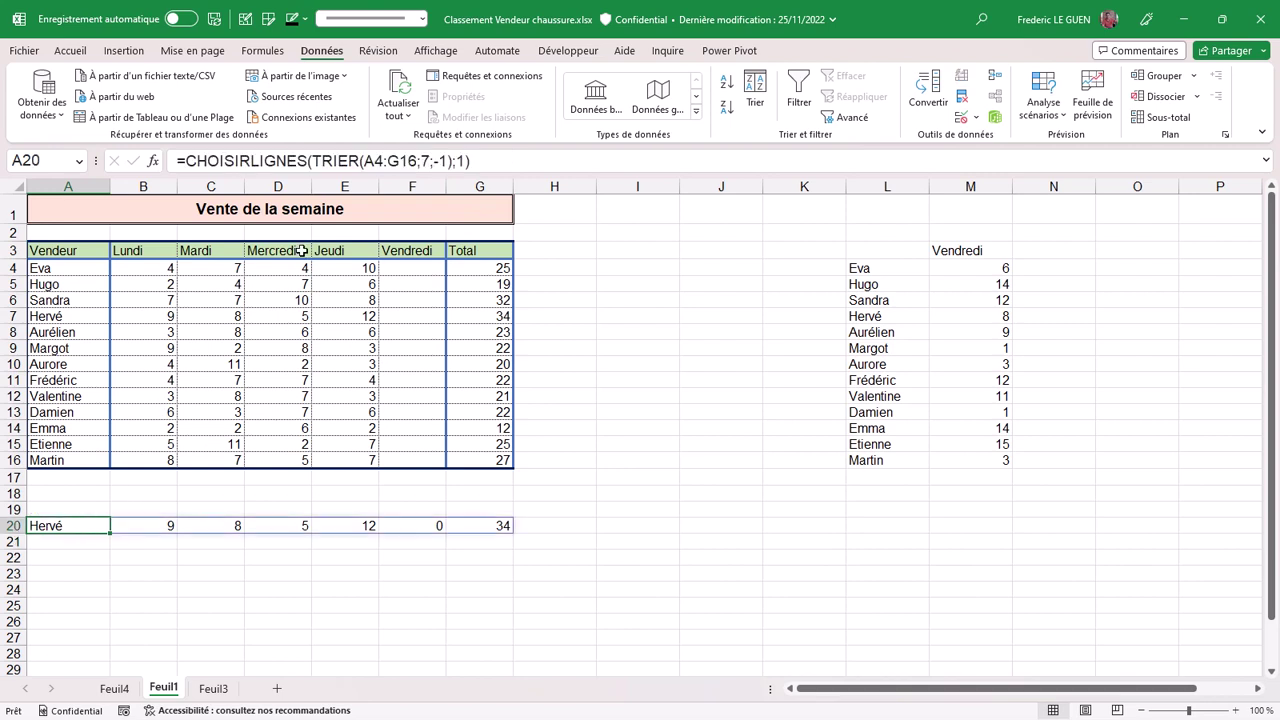
left_click(466, 163)
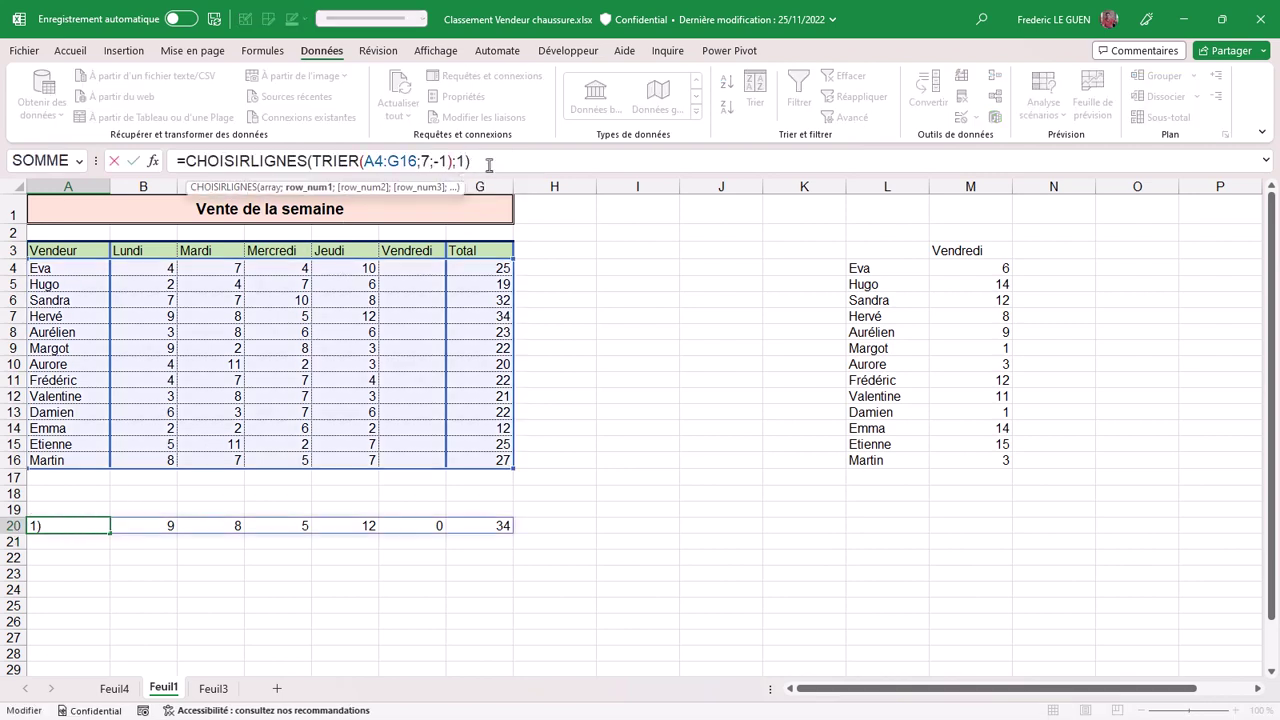
type(";2")
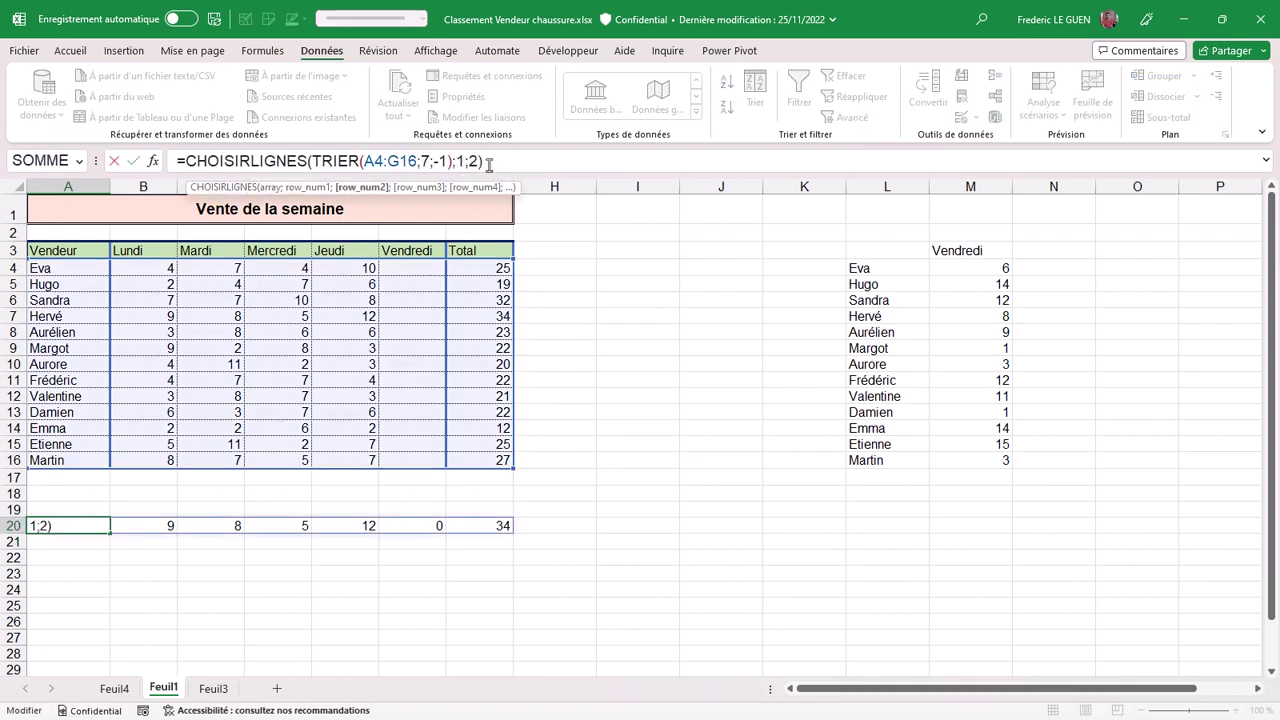
key("Return")
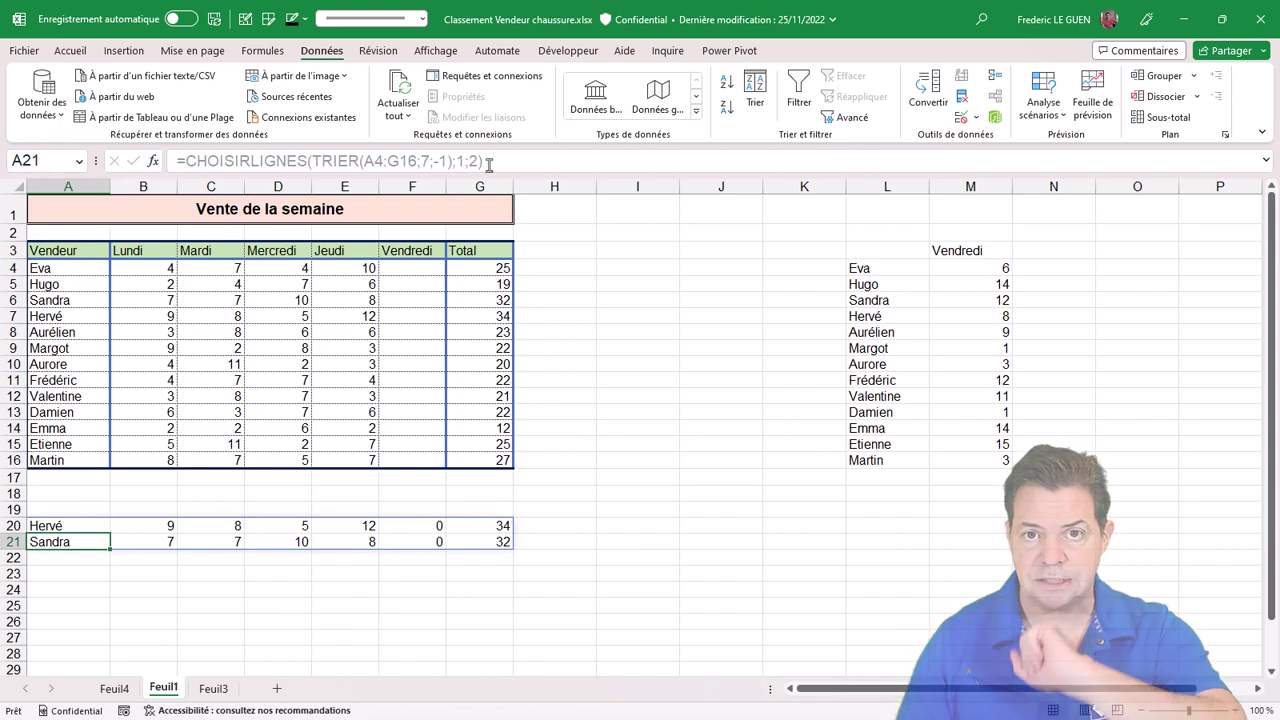
- Replace the row numbers 1;2 in the A20 formula with SEQUENCE(5)
left_click(71, 524)
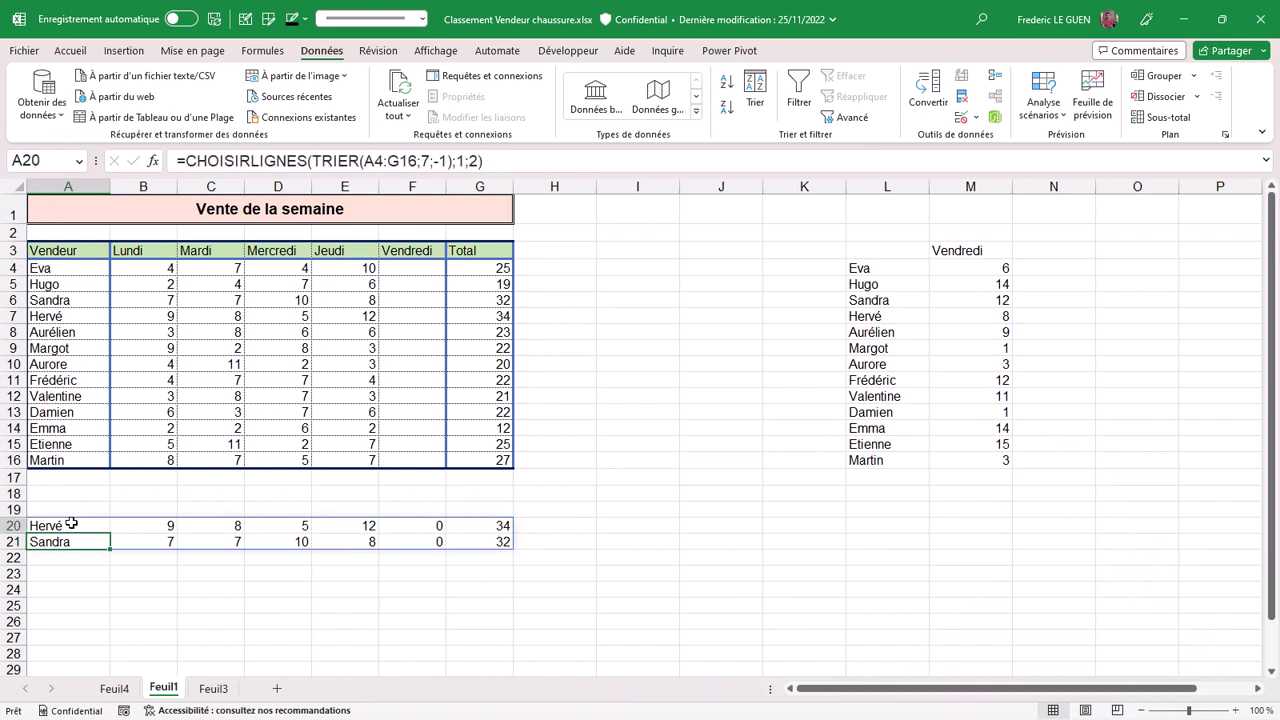
left_click(479, 160)
key("BackSpace")
key("BackSpace")
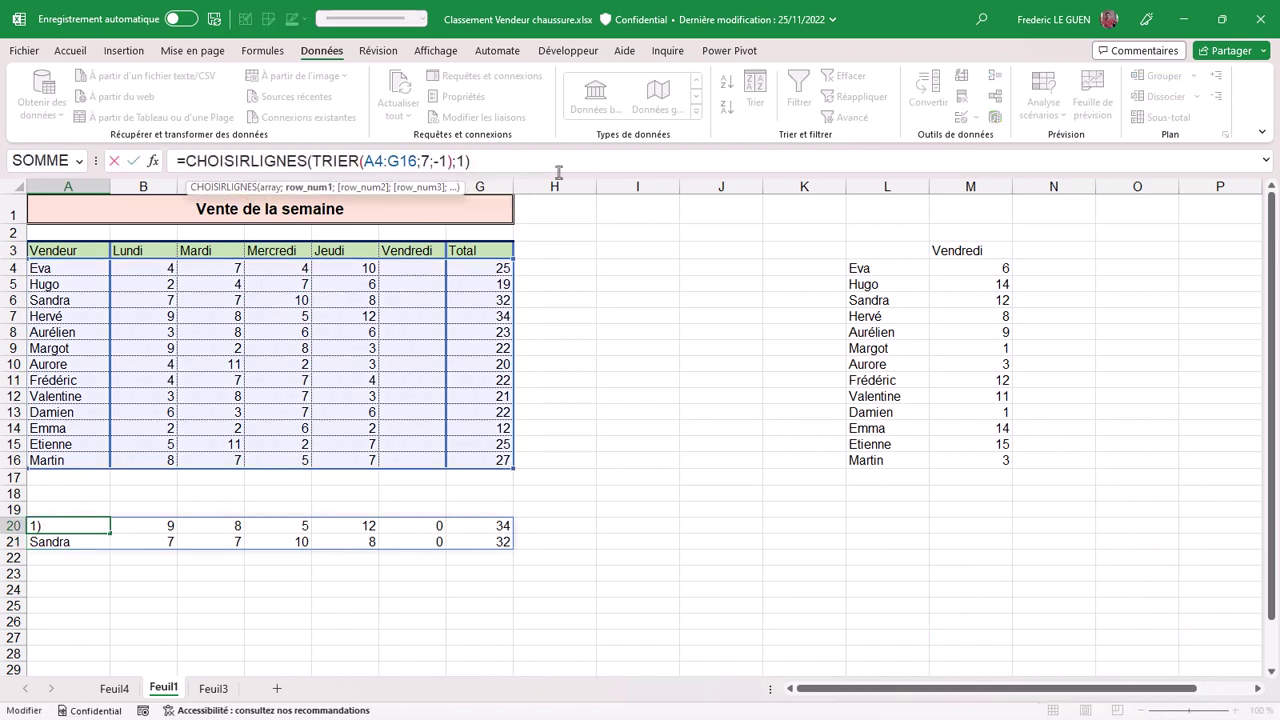
key("BackSpace")
type("seq")
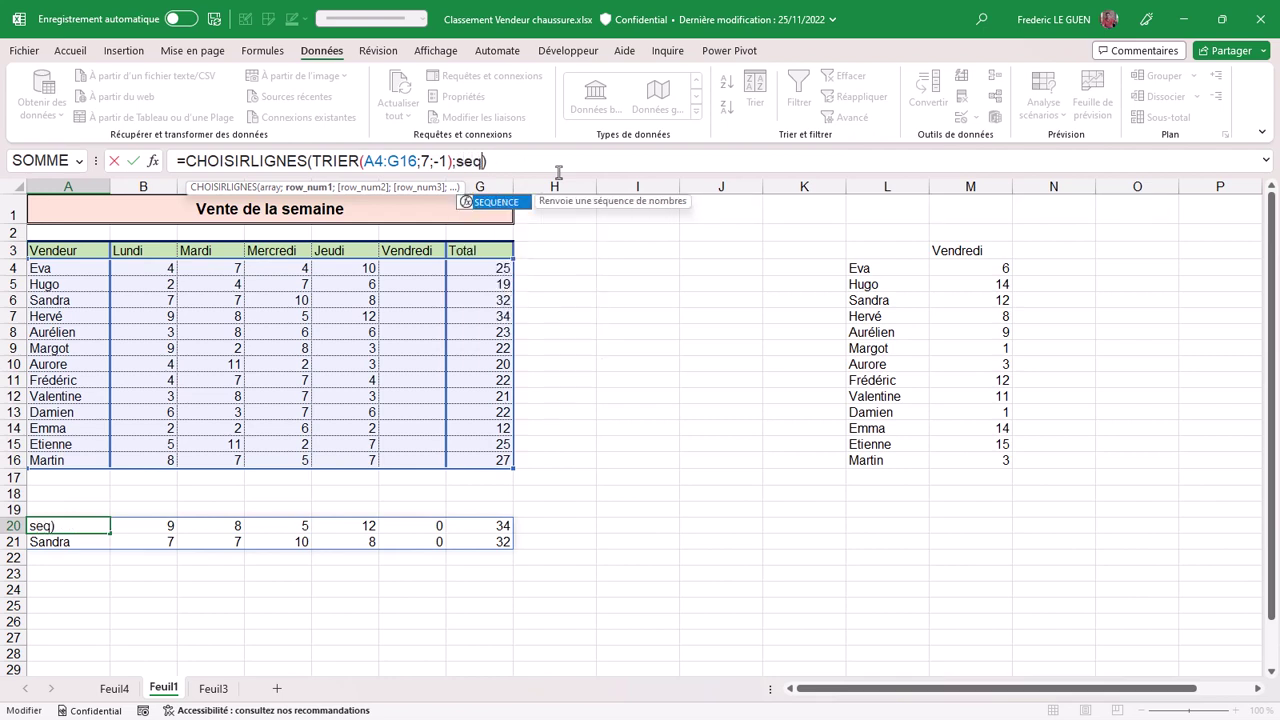
key("Tab")
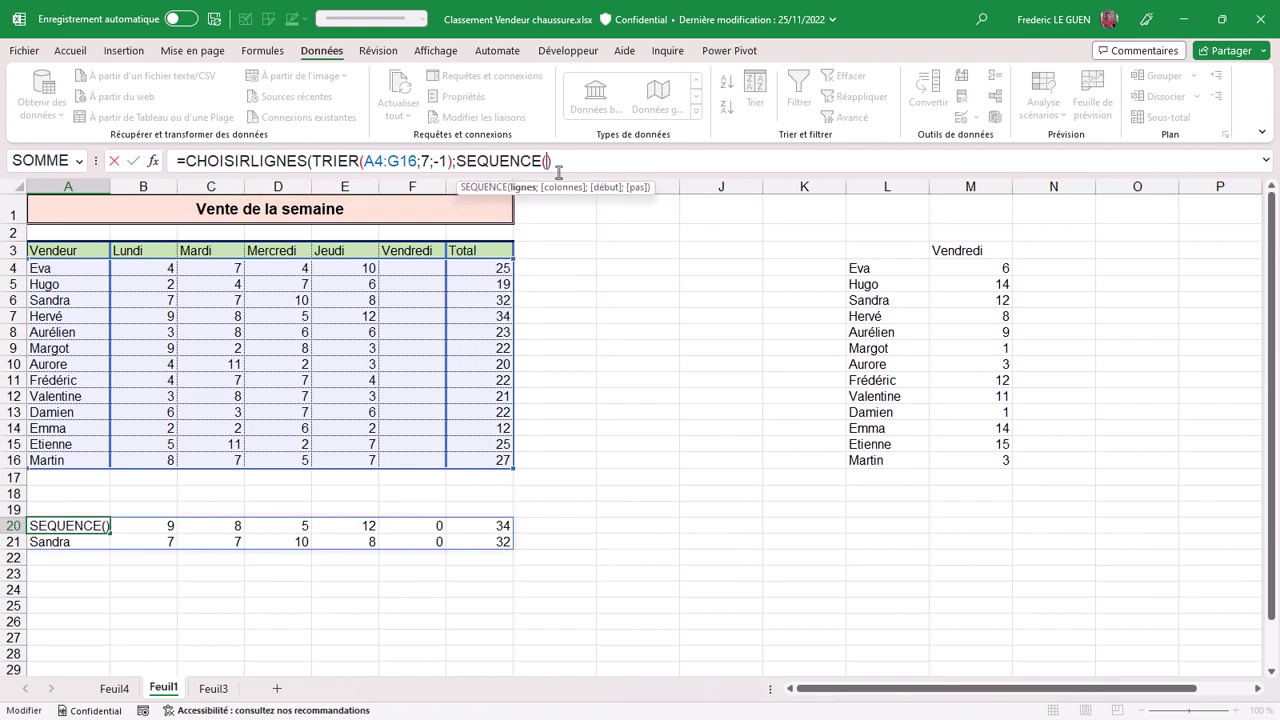
type("5")
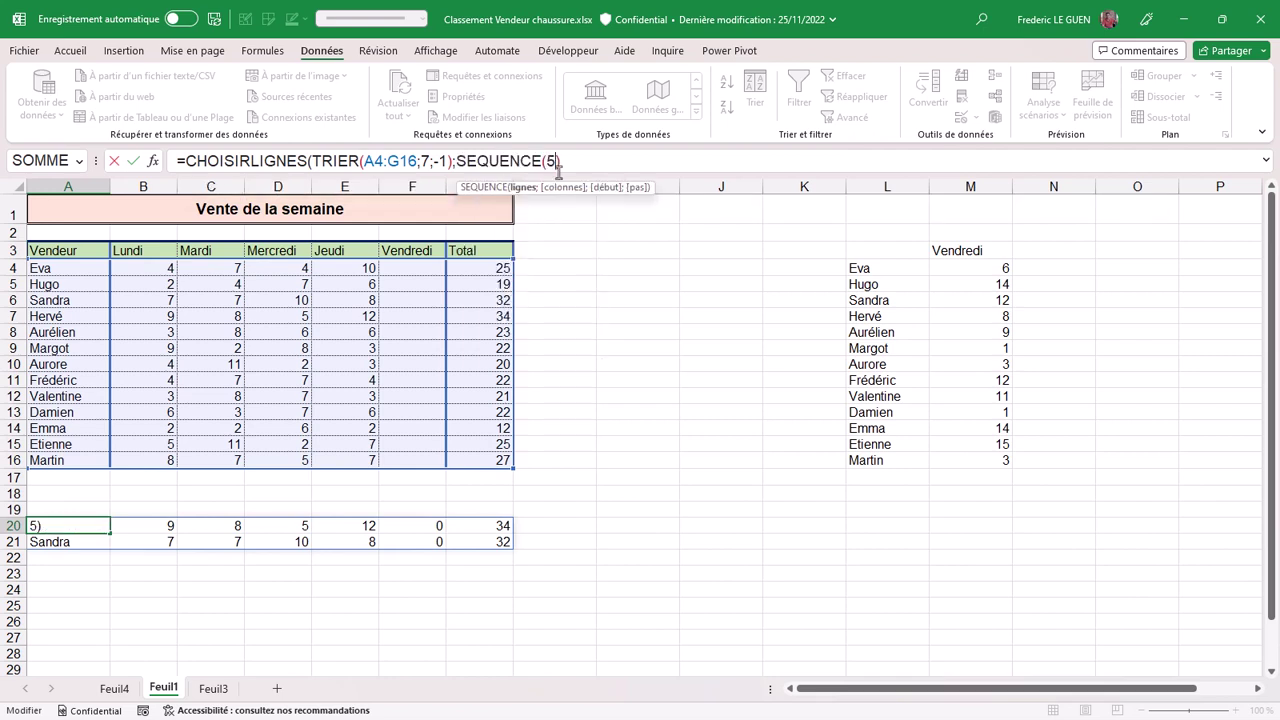
type(")")
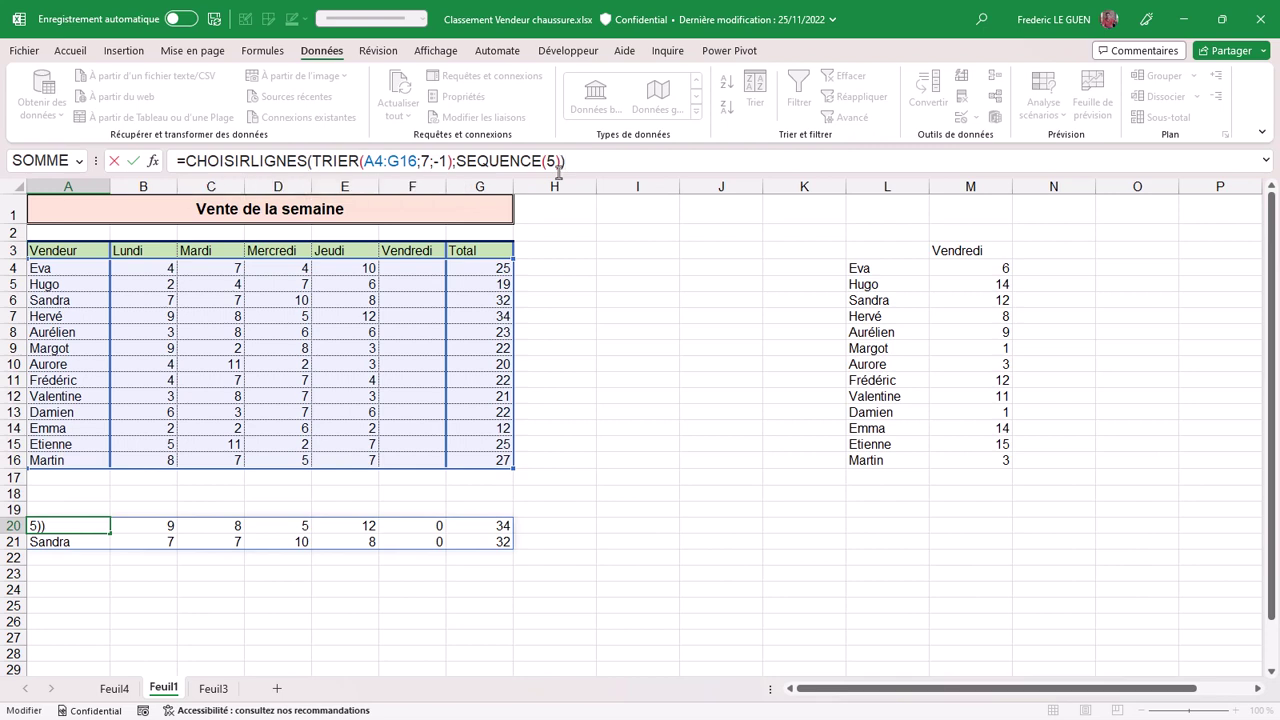
key("Return")
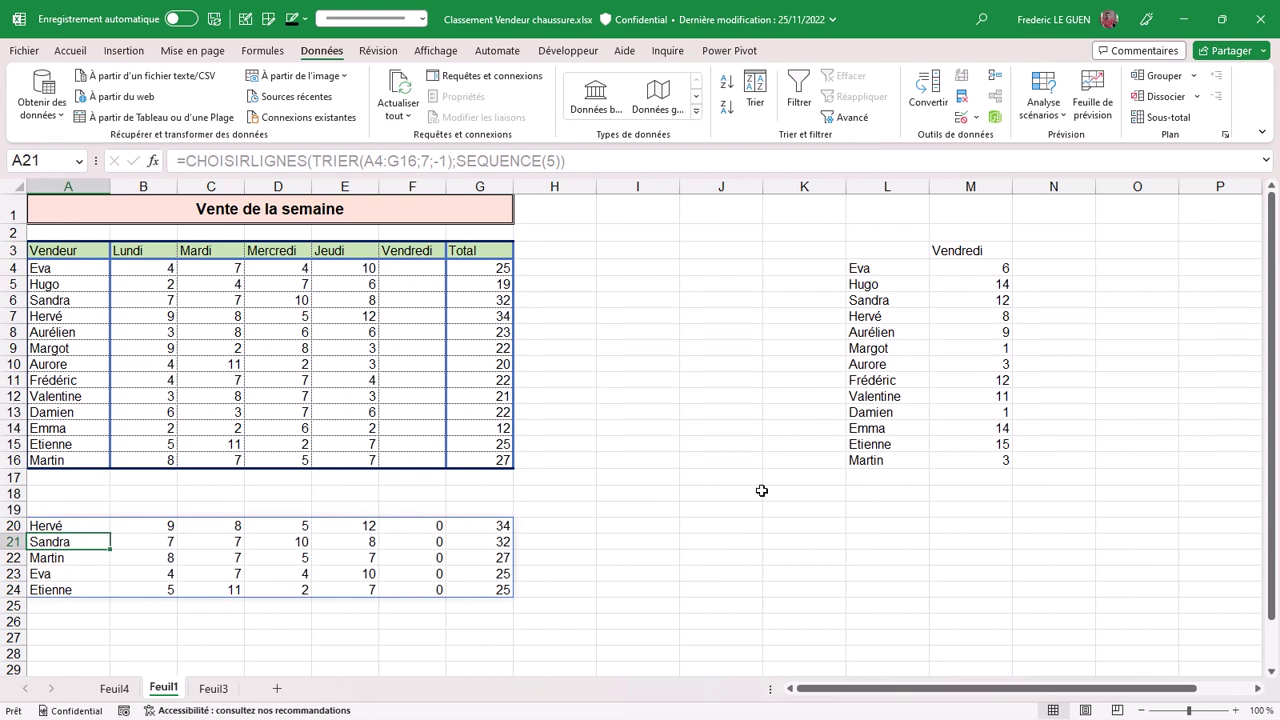
- Copy the Friday figures from column M into the Vendredi column starting at F4
left_click_drag(980, 272, 980, 455)
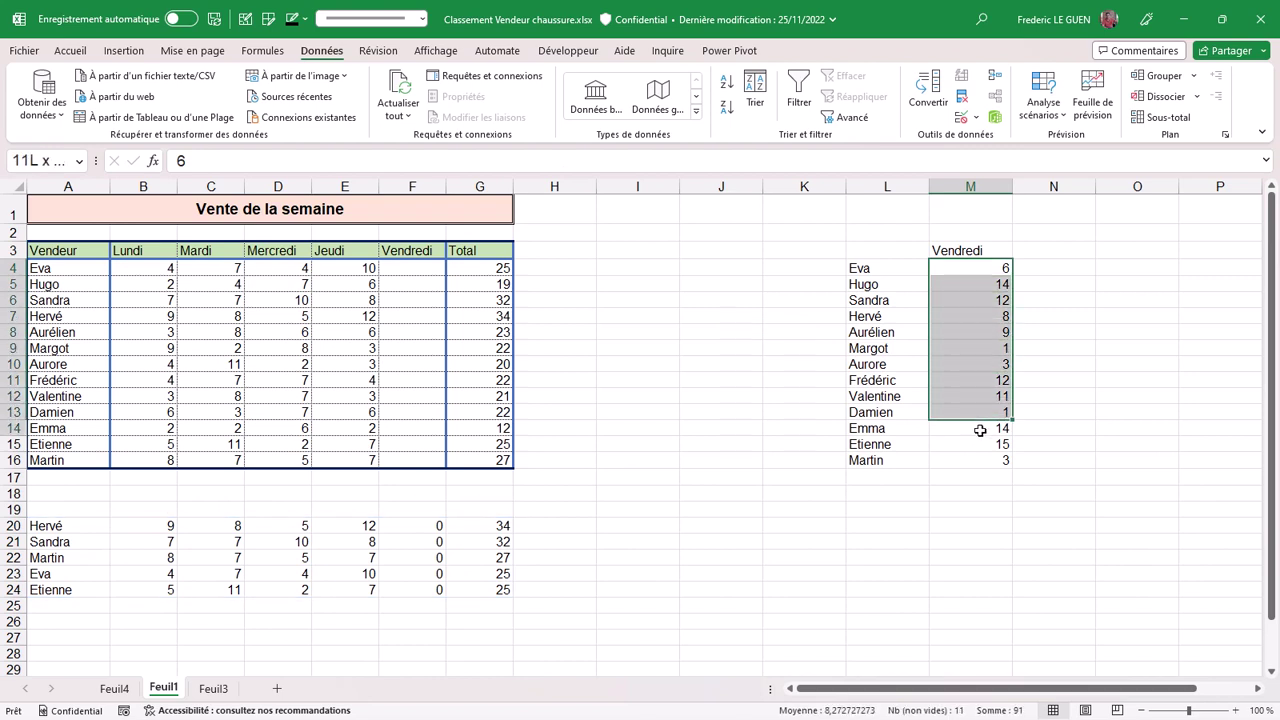
key("ctrl+c")
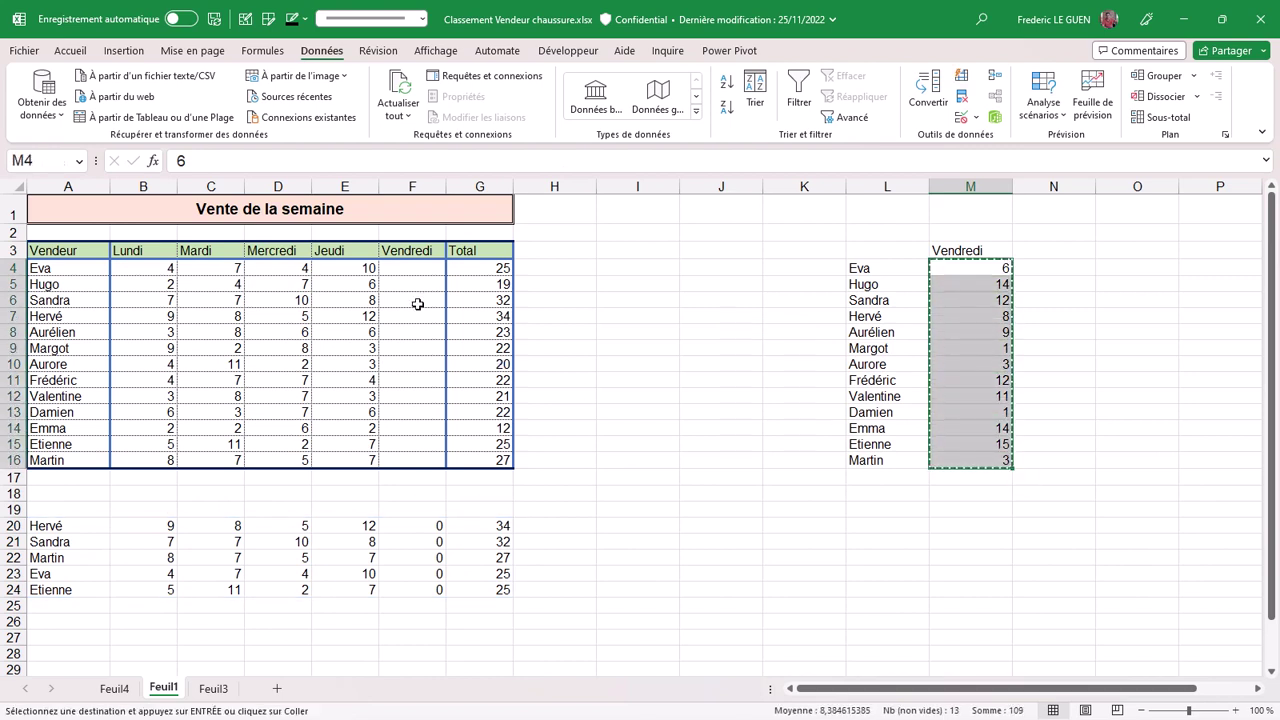
left_click(410, 270)
key("ctrl+v")
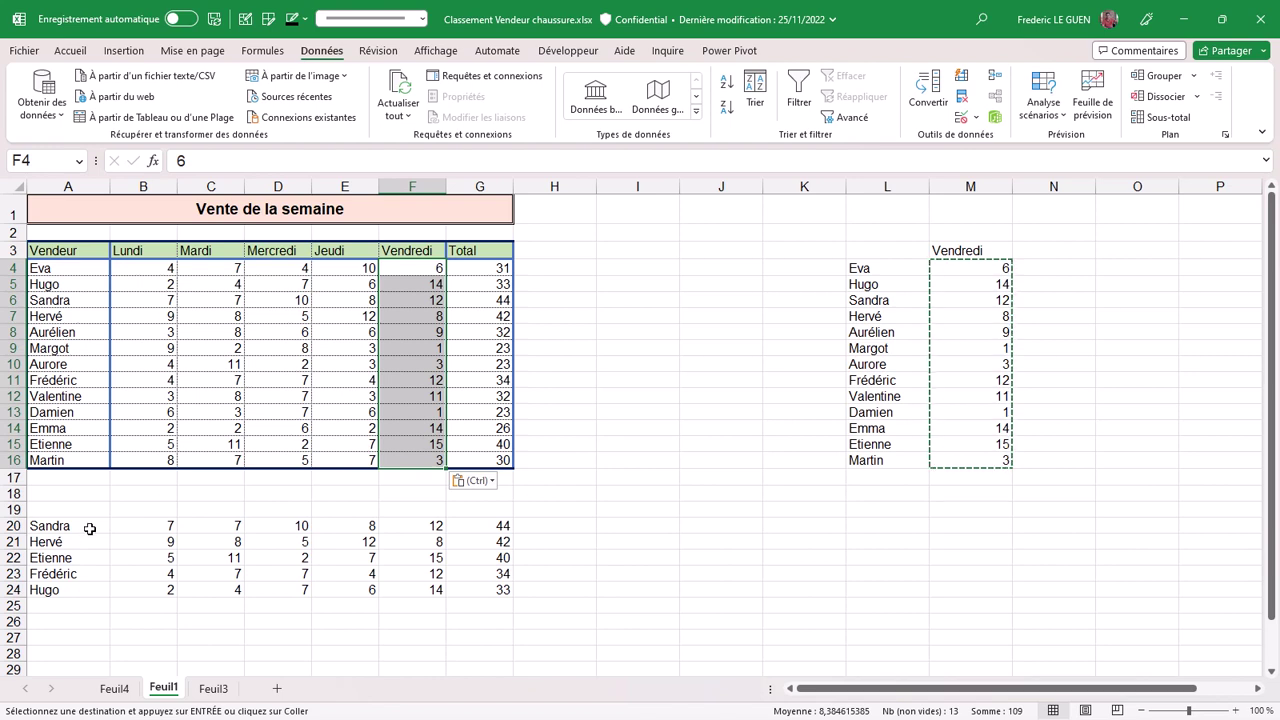
left_click(89, 528)
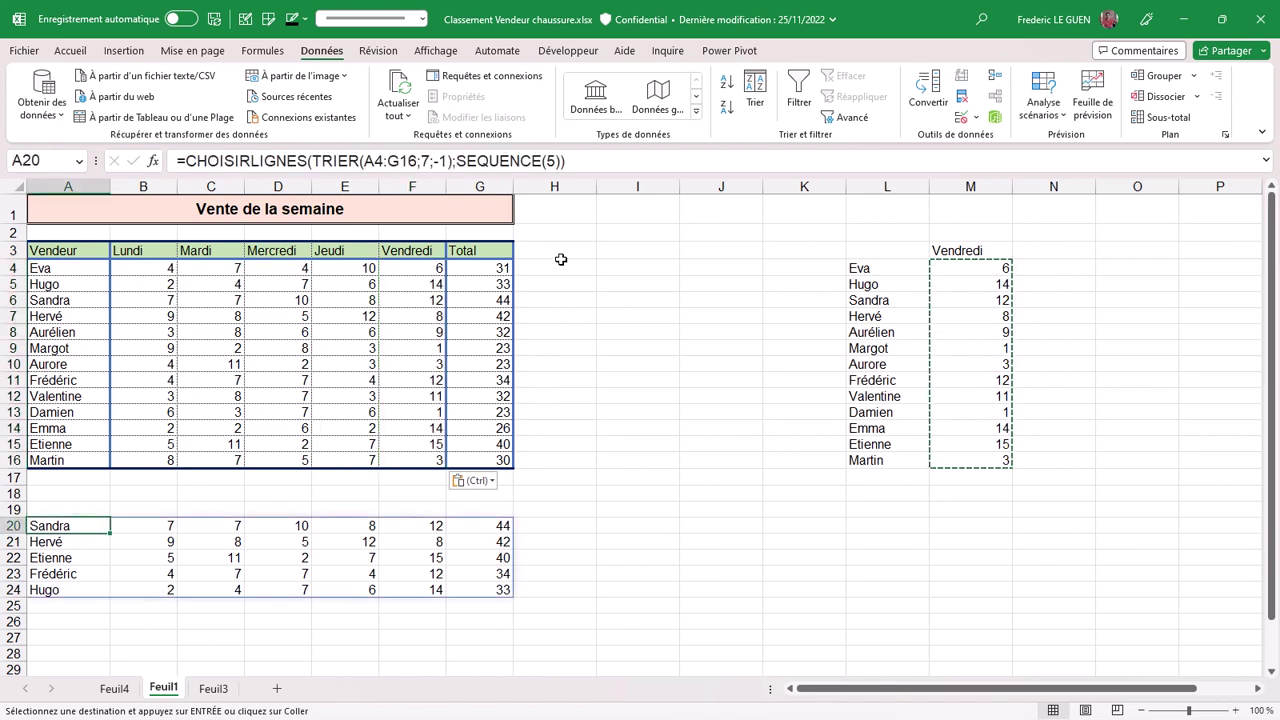
- Change SEQUENCE(5) to SEQUENCE(7) in the A20 formula to list seven sellers
left_click(550, 164)
type("7")
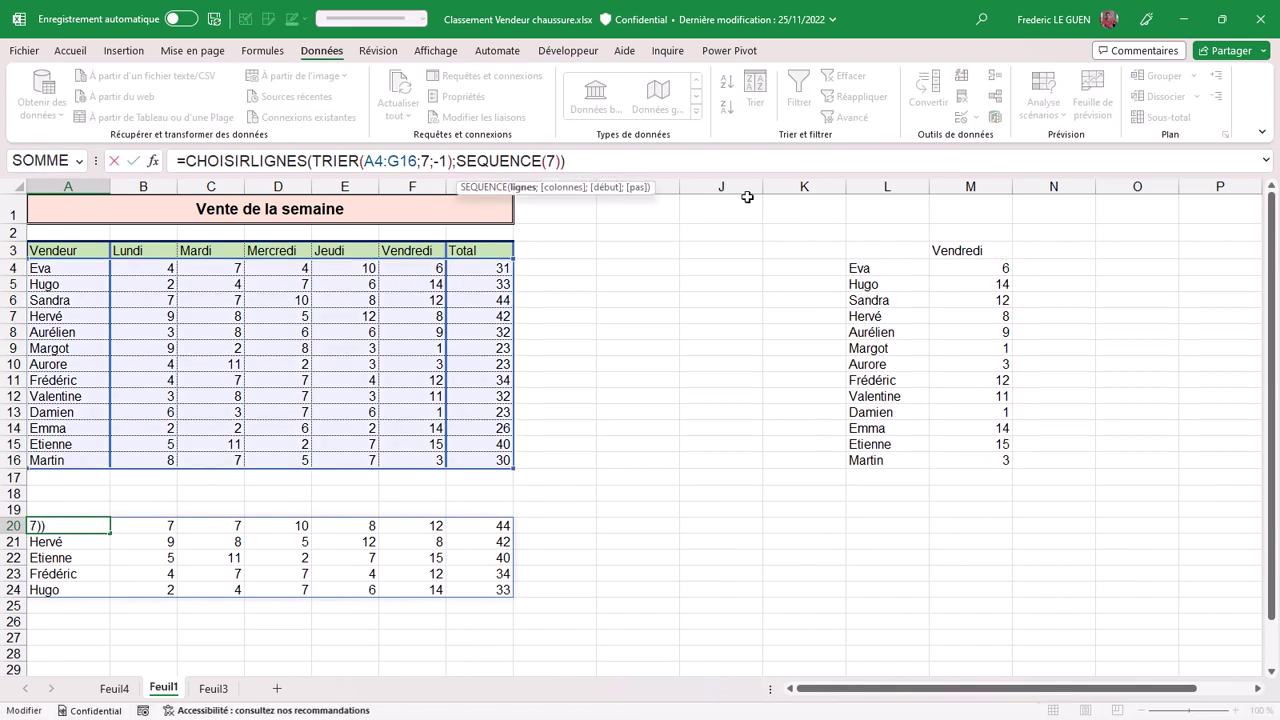
key("Return")
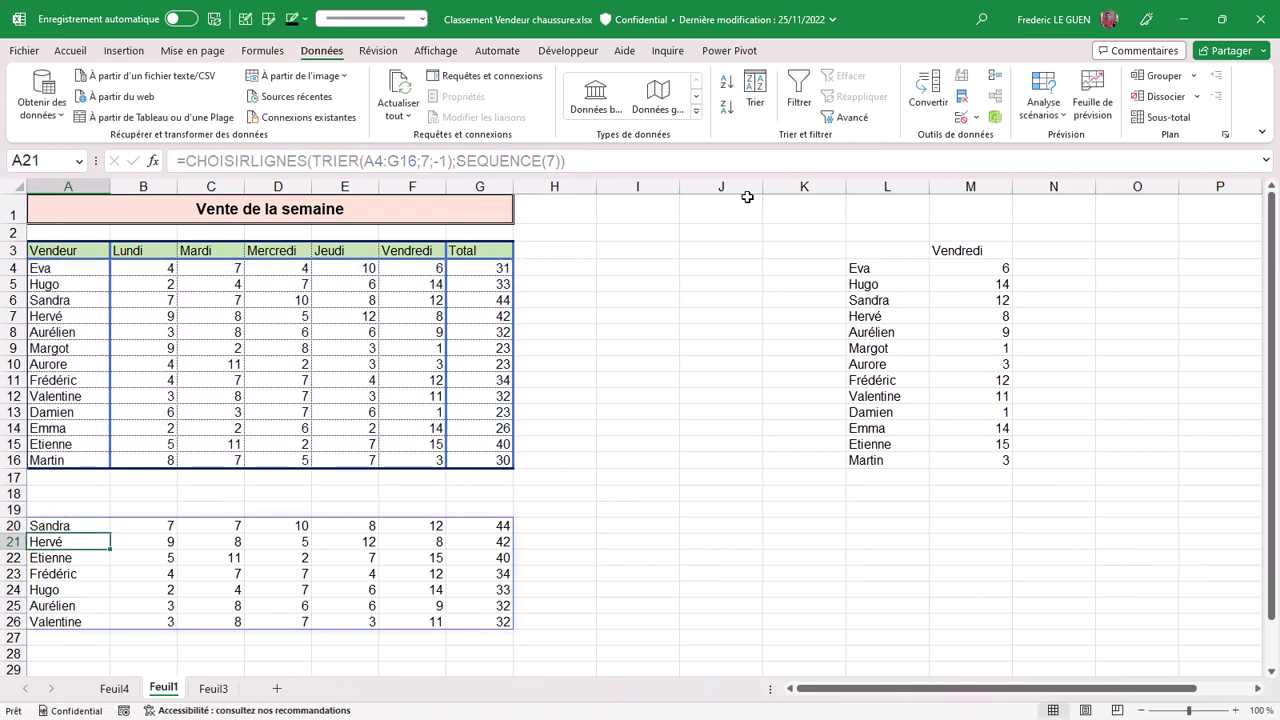